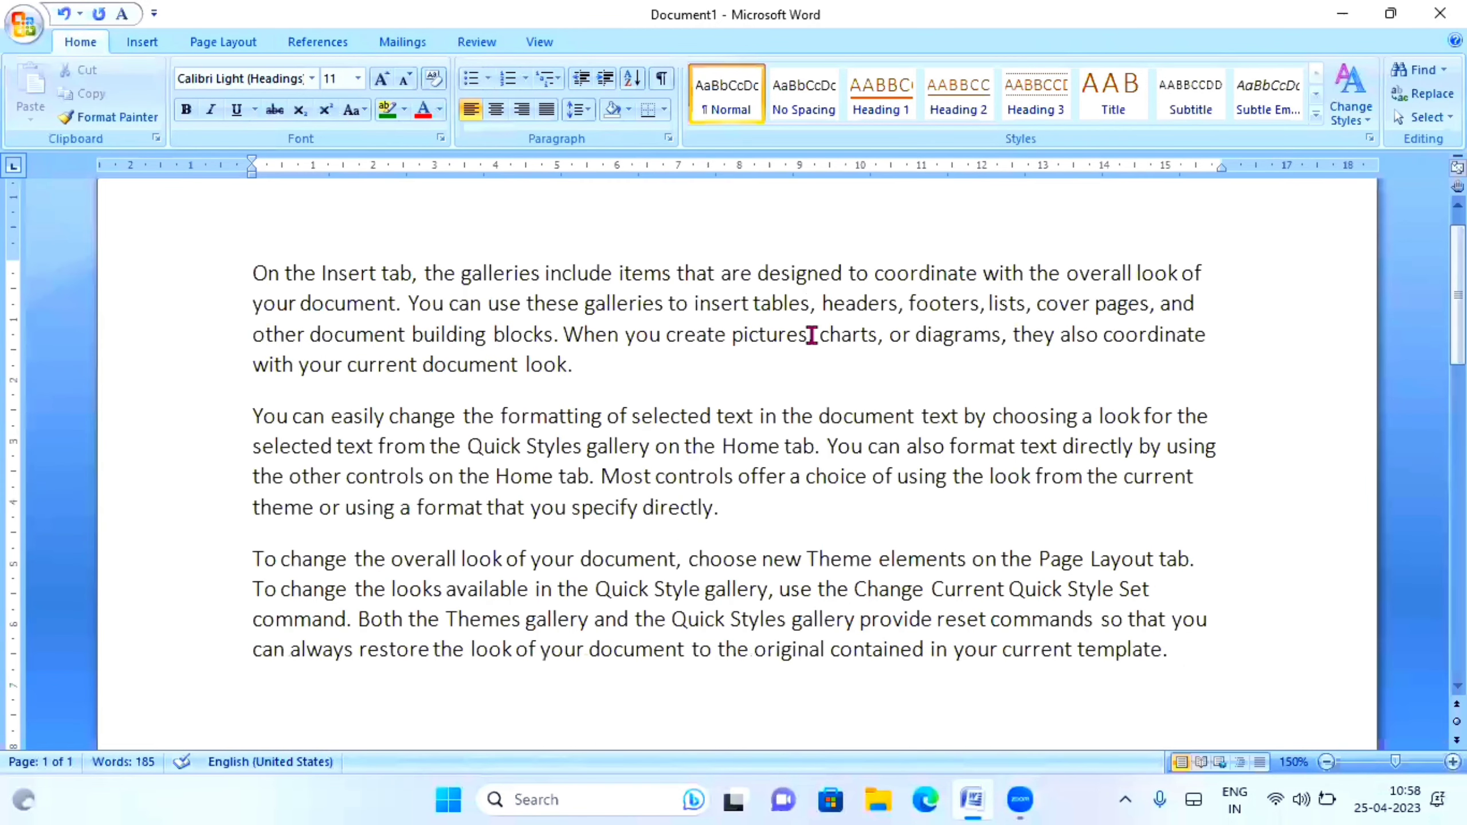
Step: Show the Insert tab's Links group with Hyperlink, Bookmark and Cross-reference, then scroll below the text
click(139, 45)
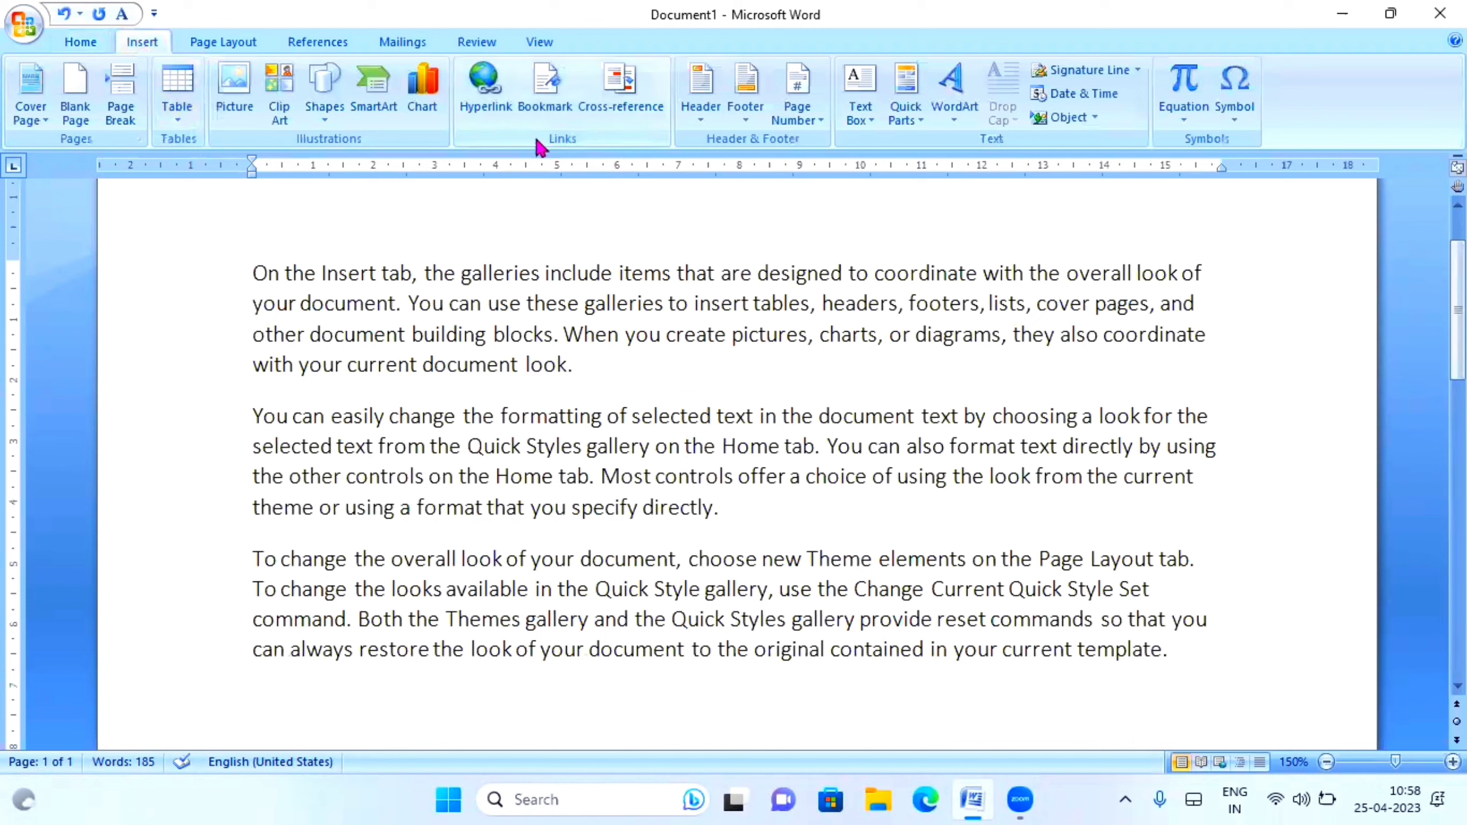
scroll(600, 144, up, 1)
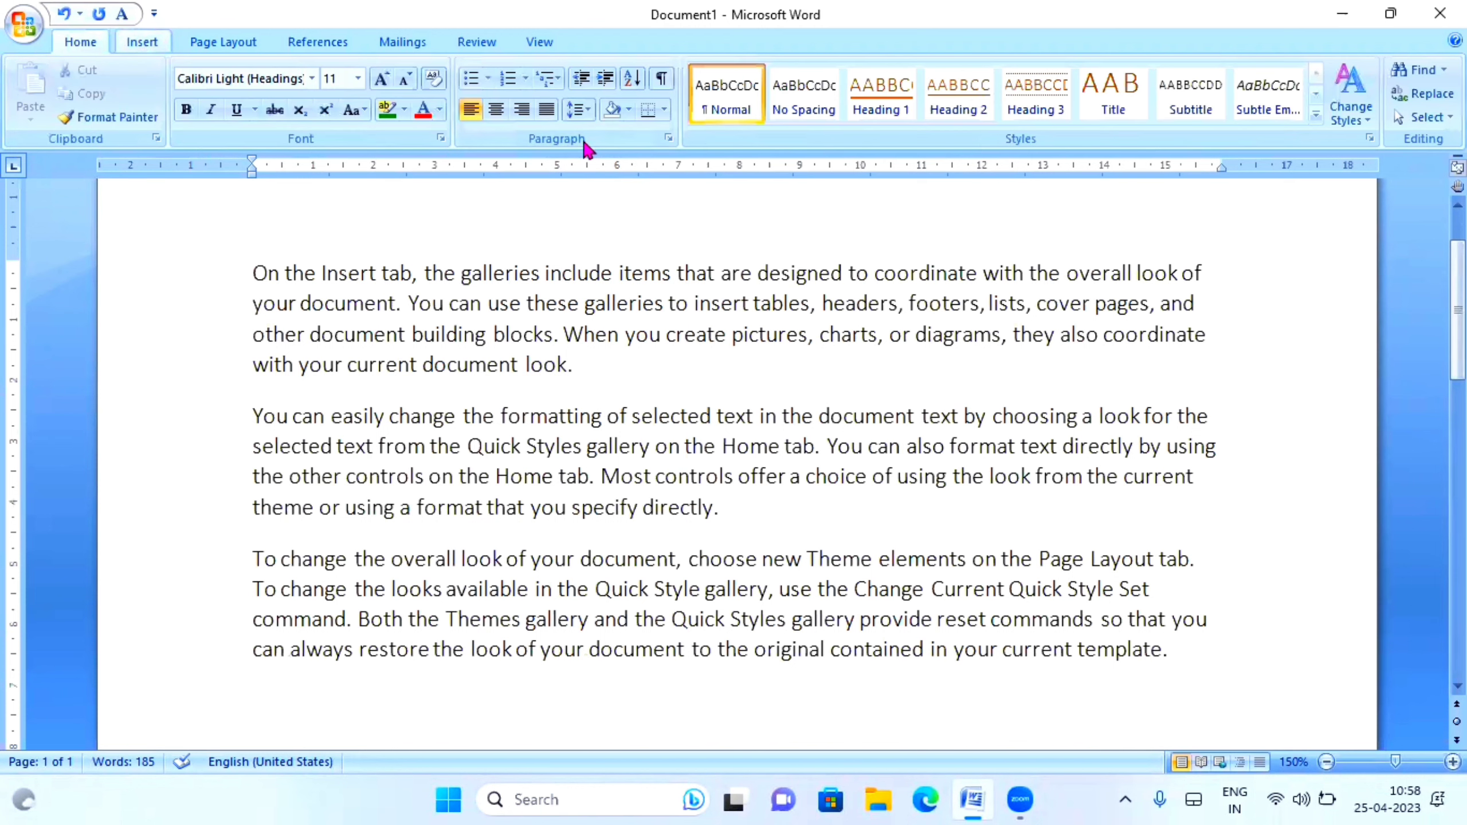
click(141, 41)
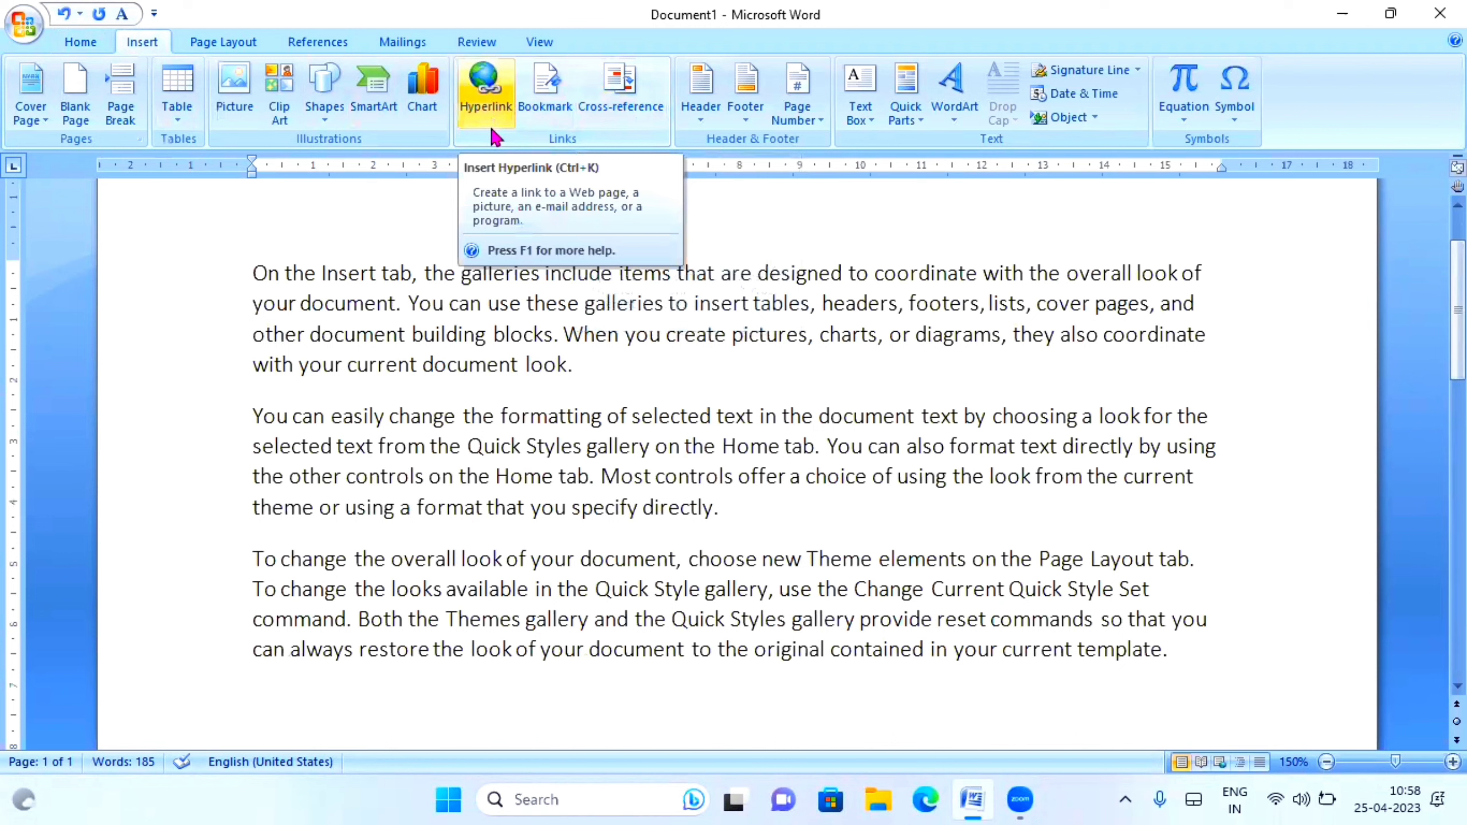
scroll(557, 263, down, 3)
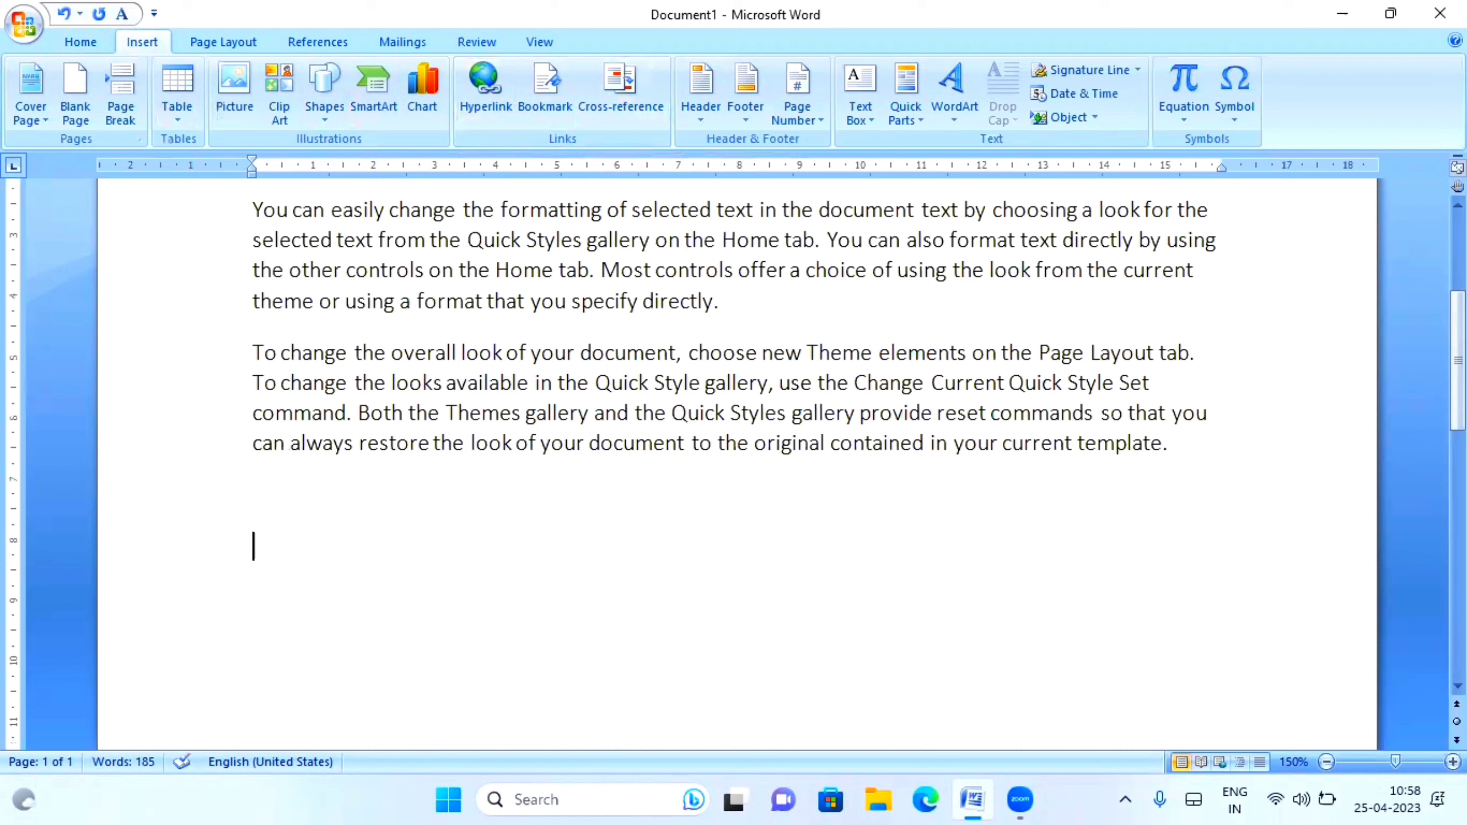
Step: Minimize Word and launch Chrome with its previous tabs restored and a new tab ready
click(1378, 14)
key(super+d)
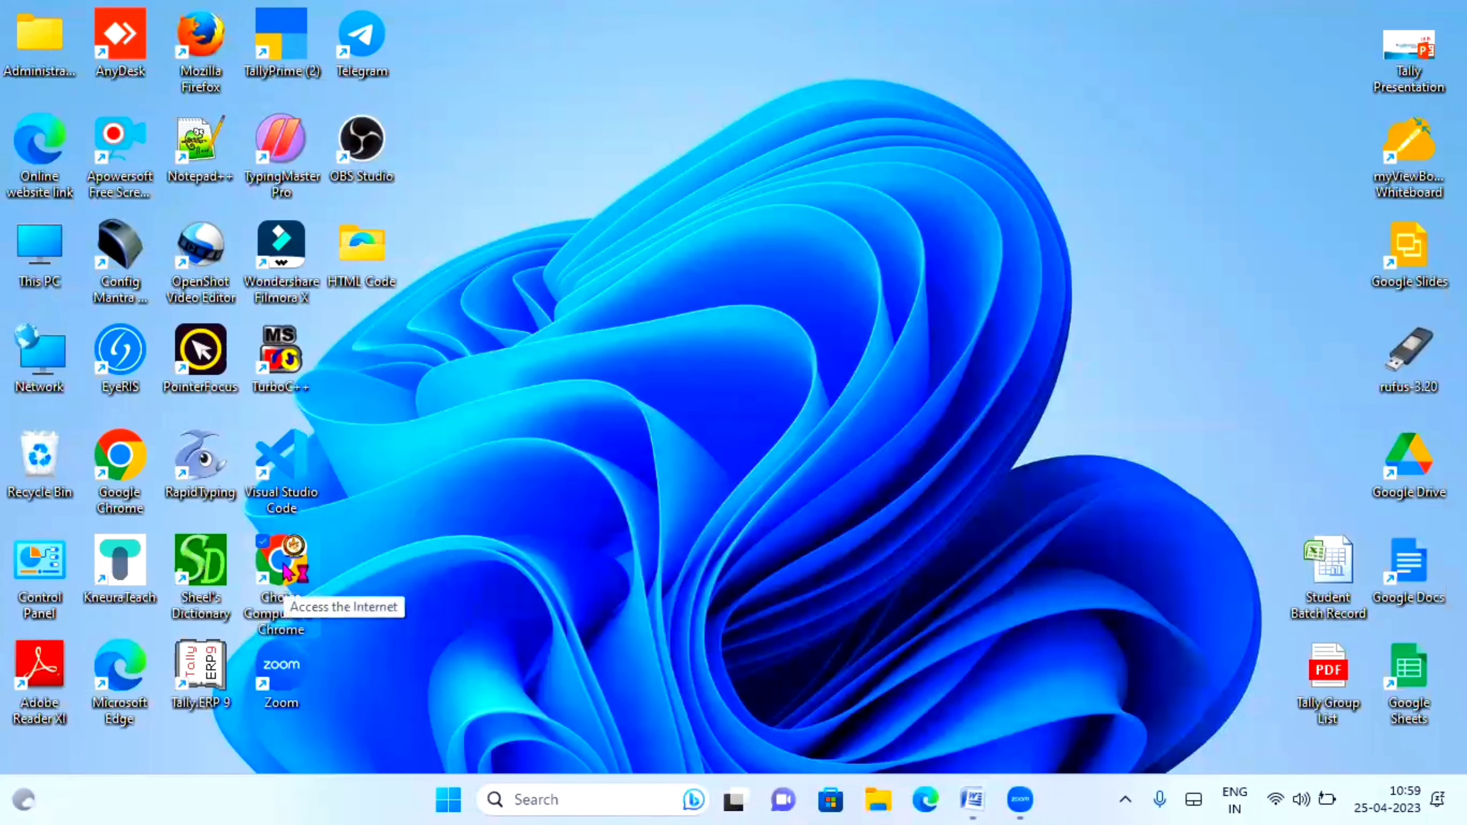
double_click(284, 569)
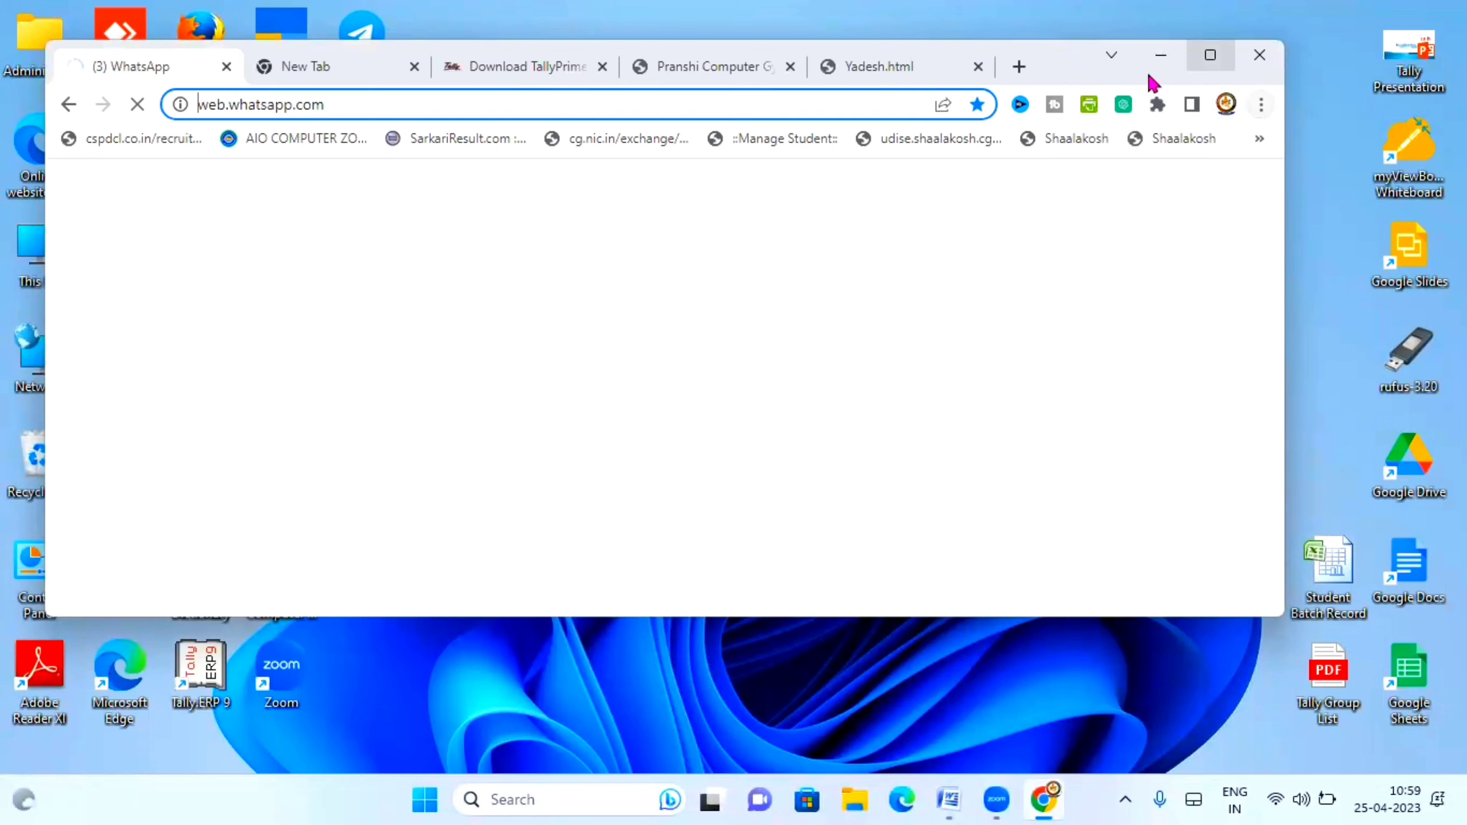
click(1210, 55)
click(1202, 18)
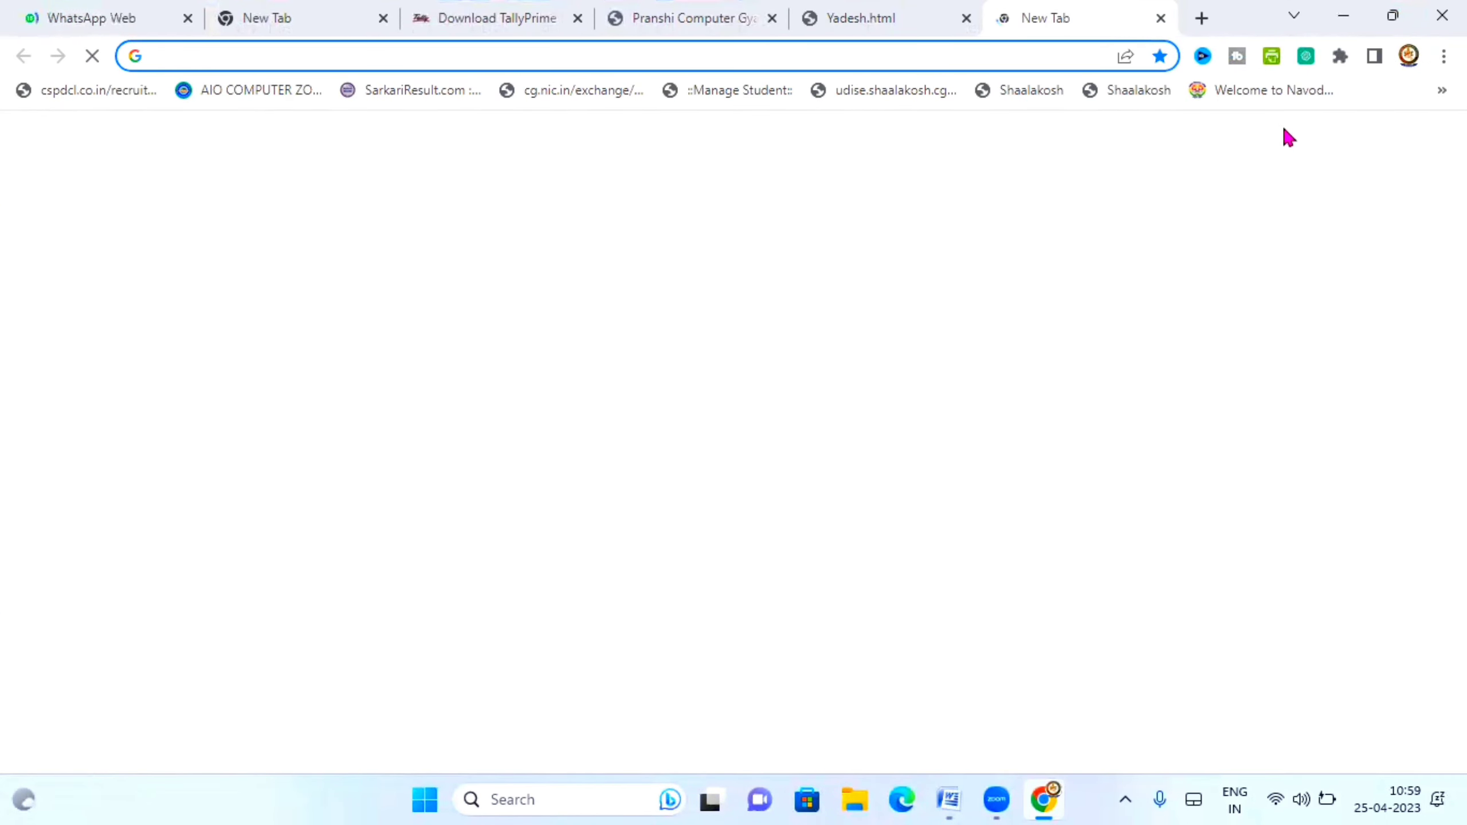
Step: Search 'what is computer', open the GCFGlobal 'What is a computer?' article, then return to Word
text(wh)
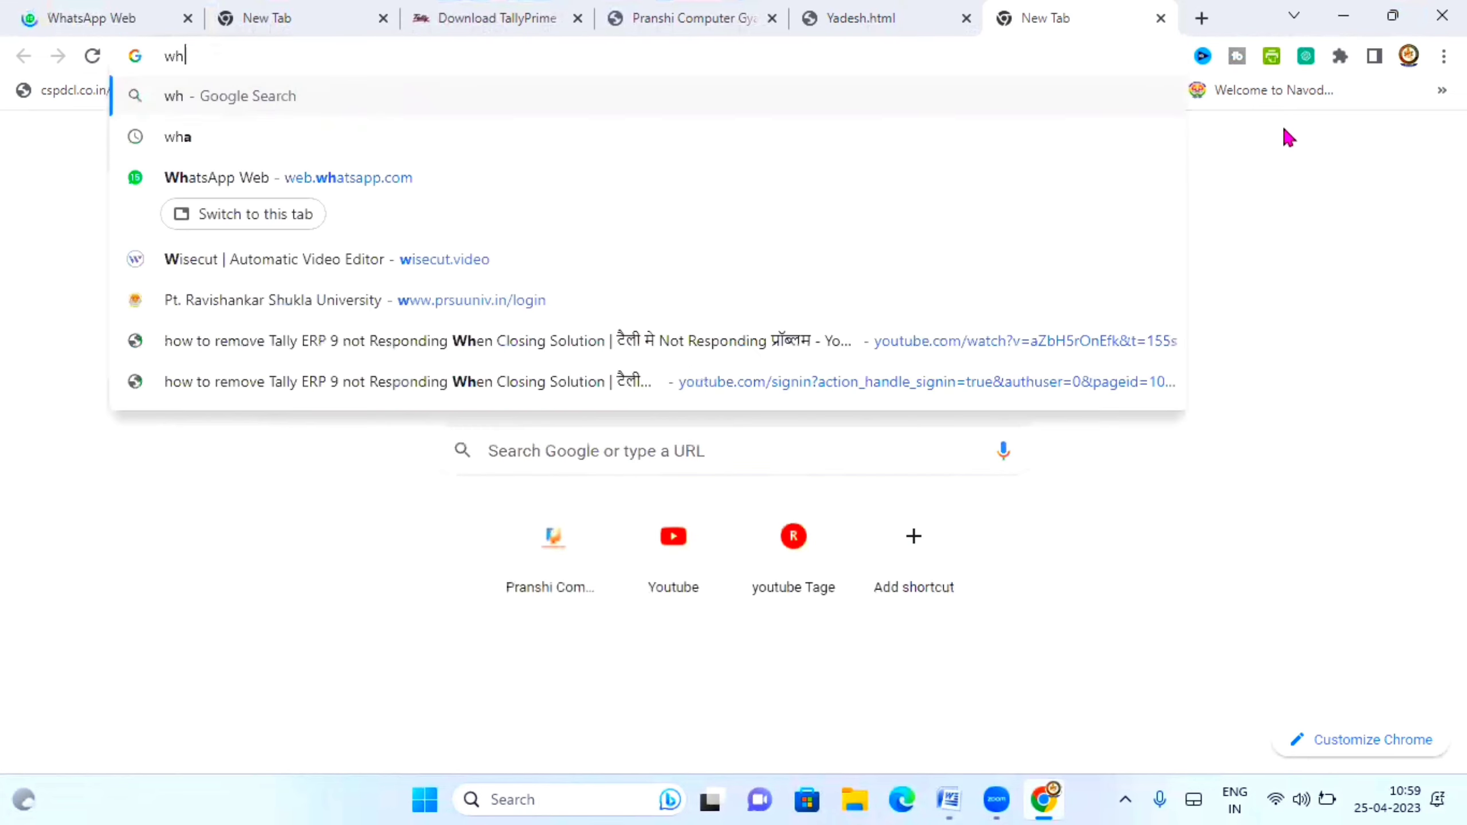
text(at)
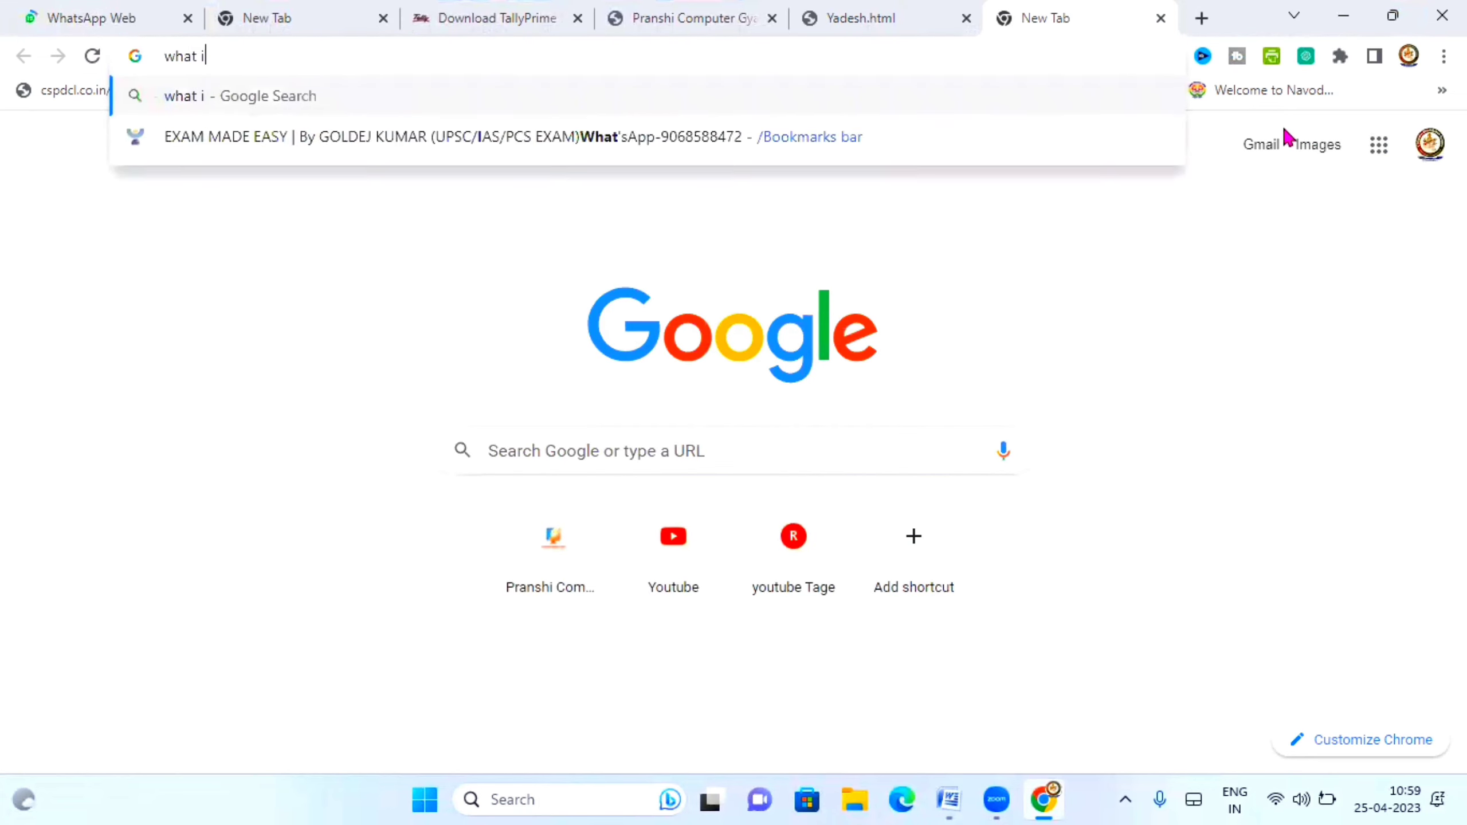
text( is compu)
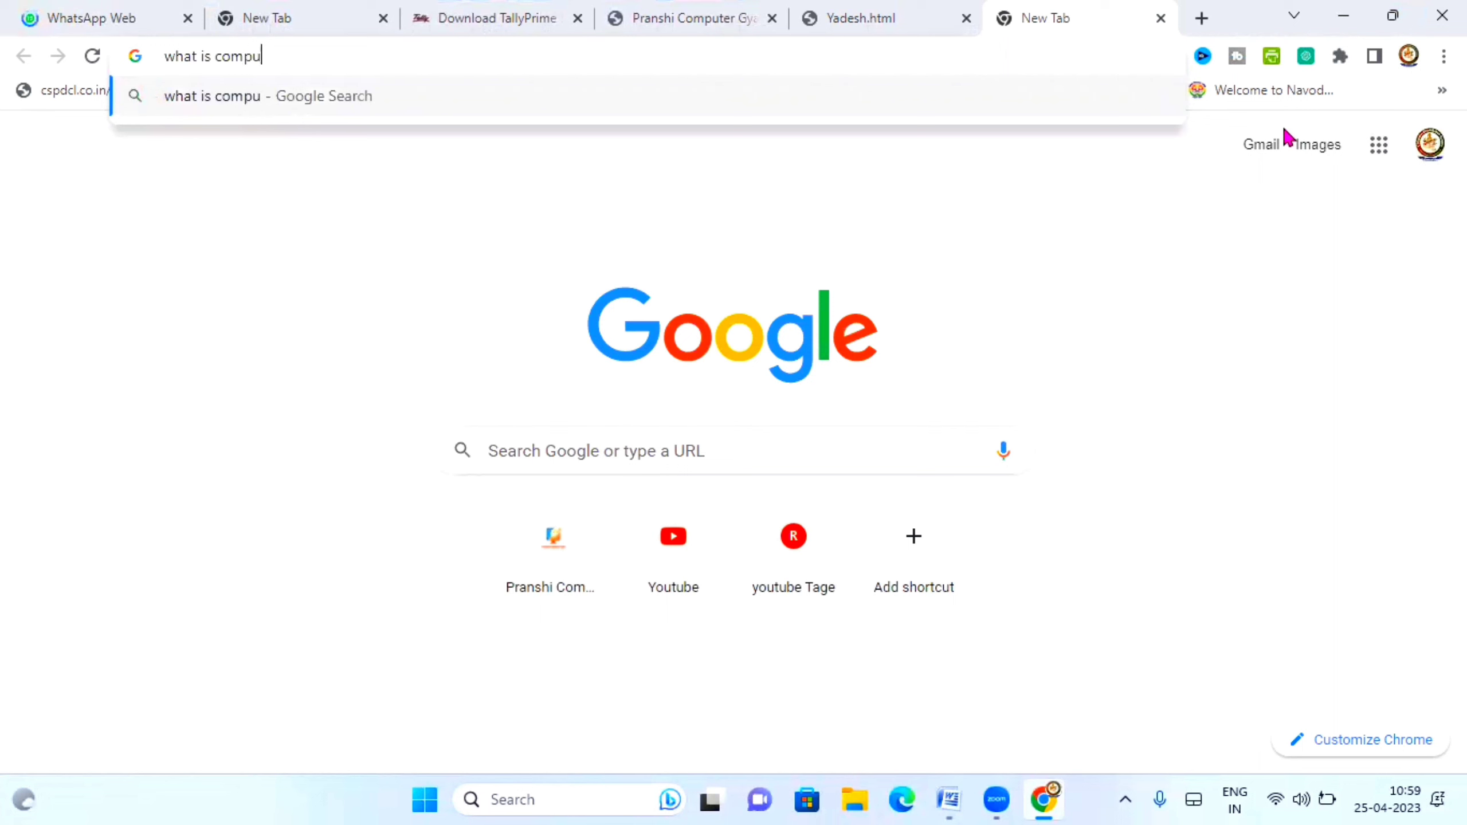
text(ter)
key(Return)
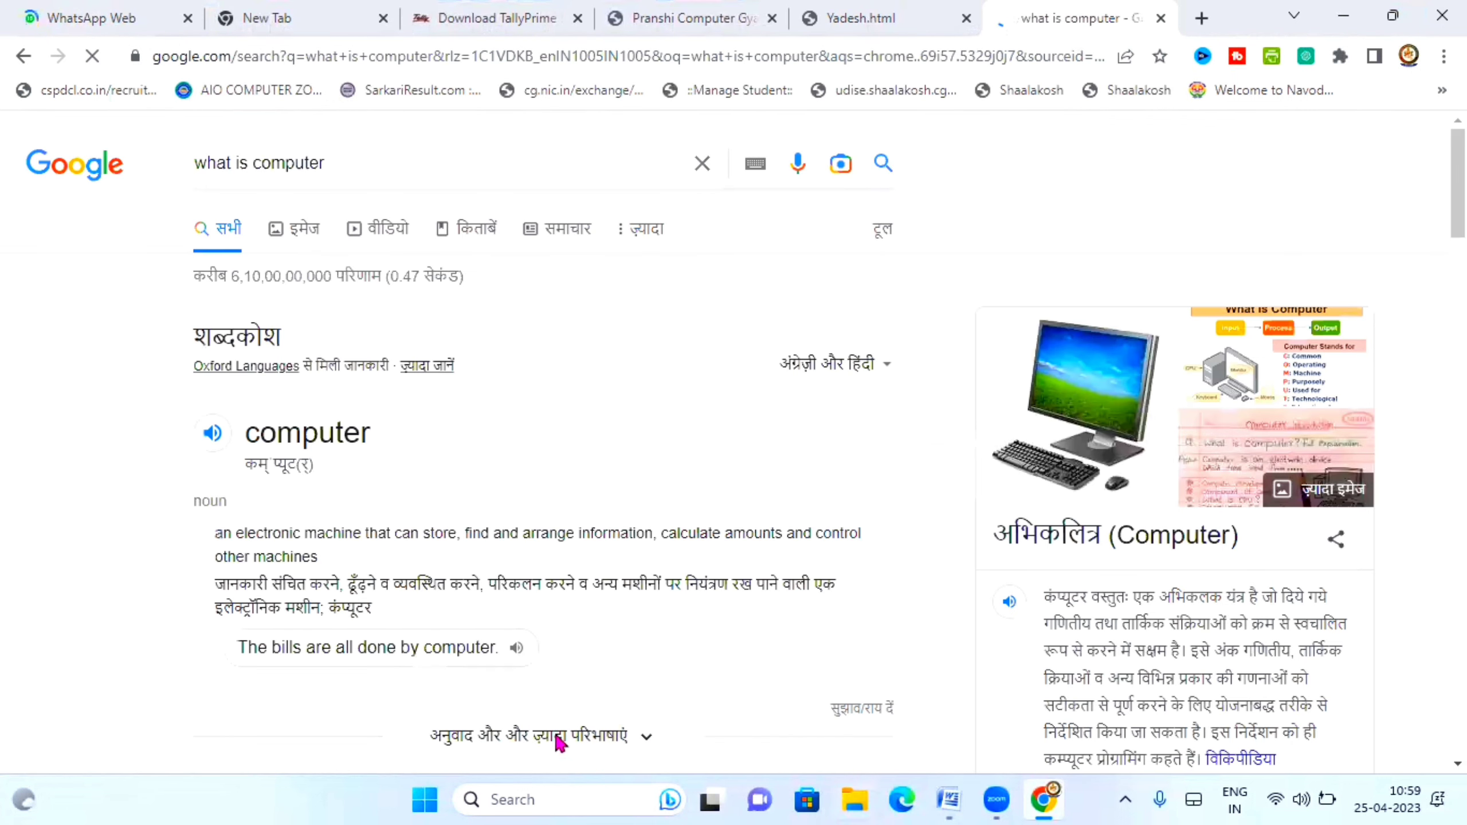
scroll(358, 503, down, 2)
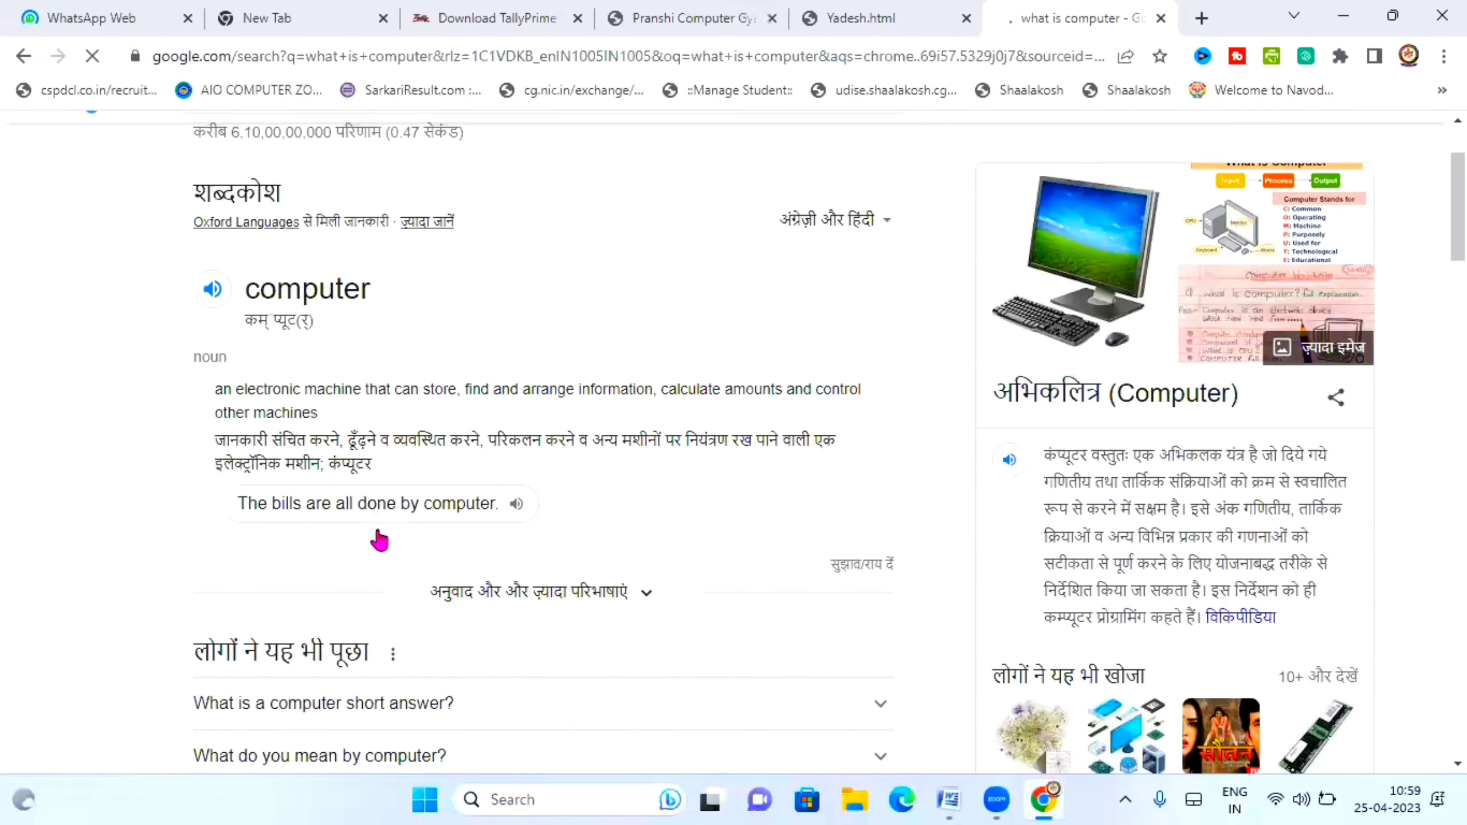
scroll(377, 538, down, 6)
scroll(335, 537, down, 2)
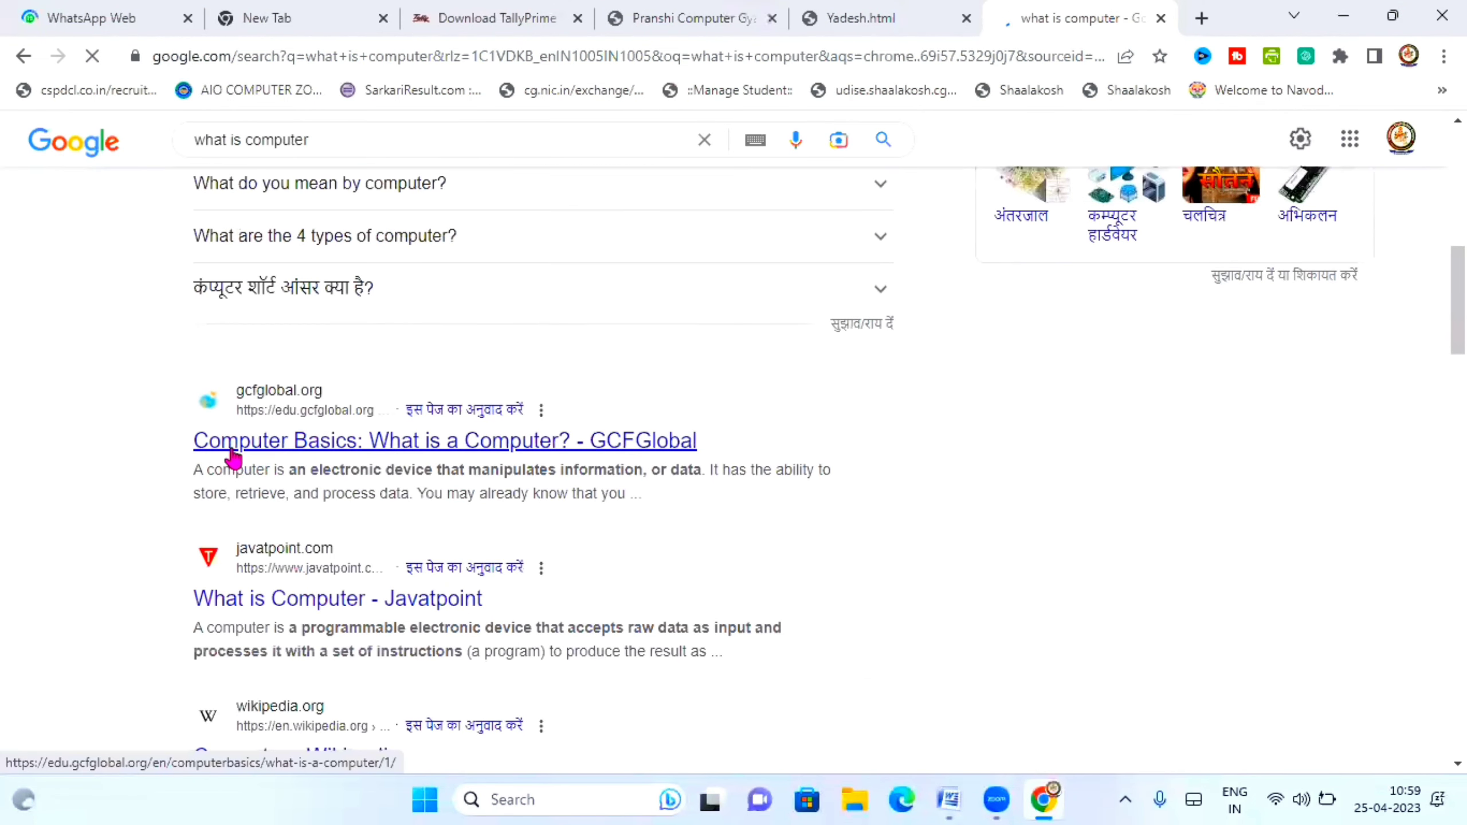
click(388, 446)
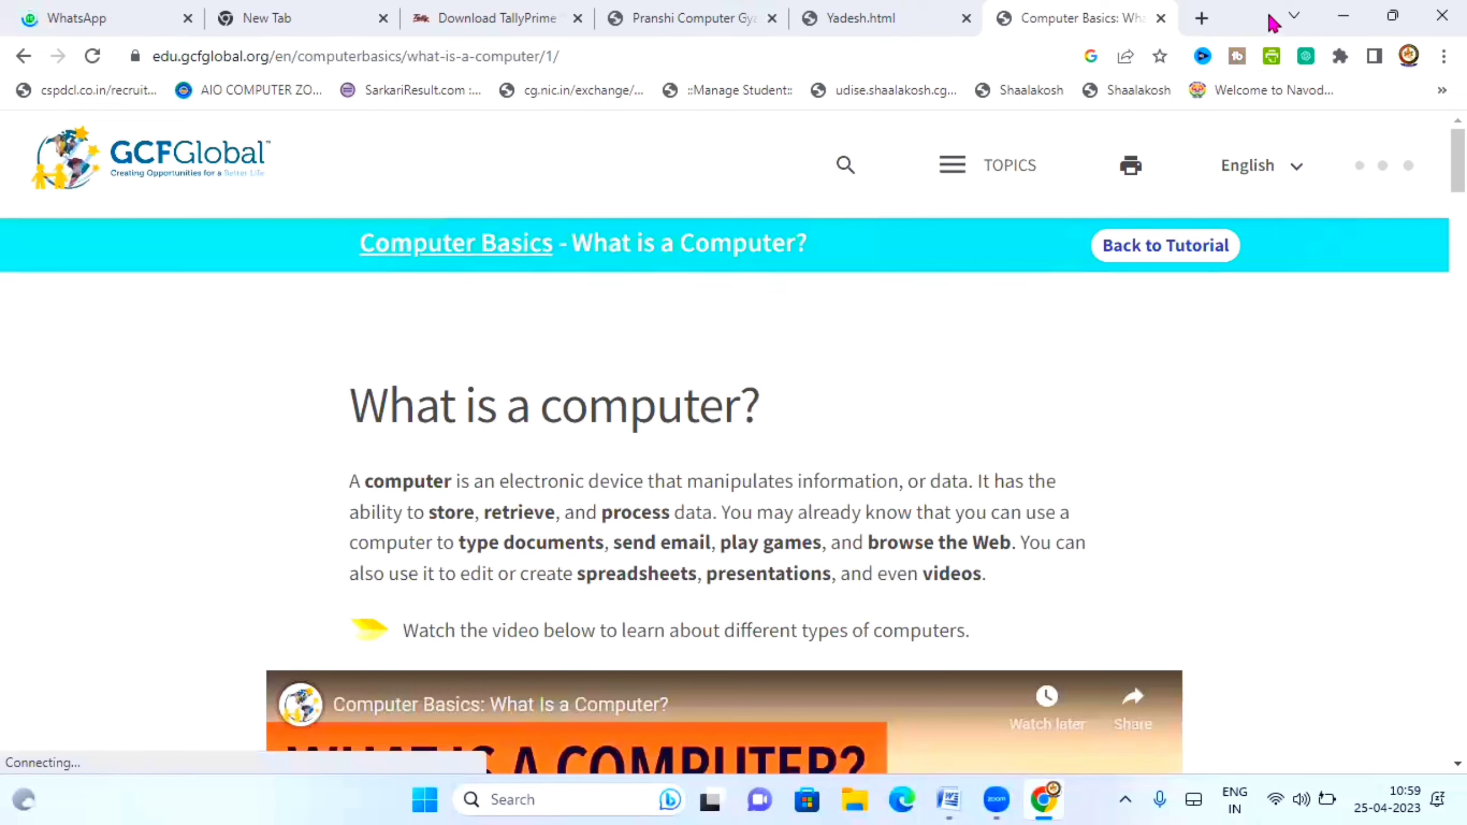
click(1346, 21)
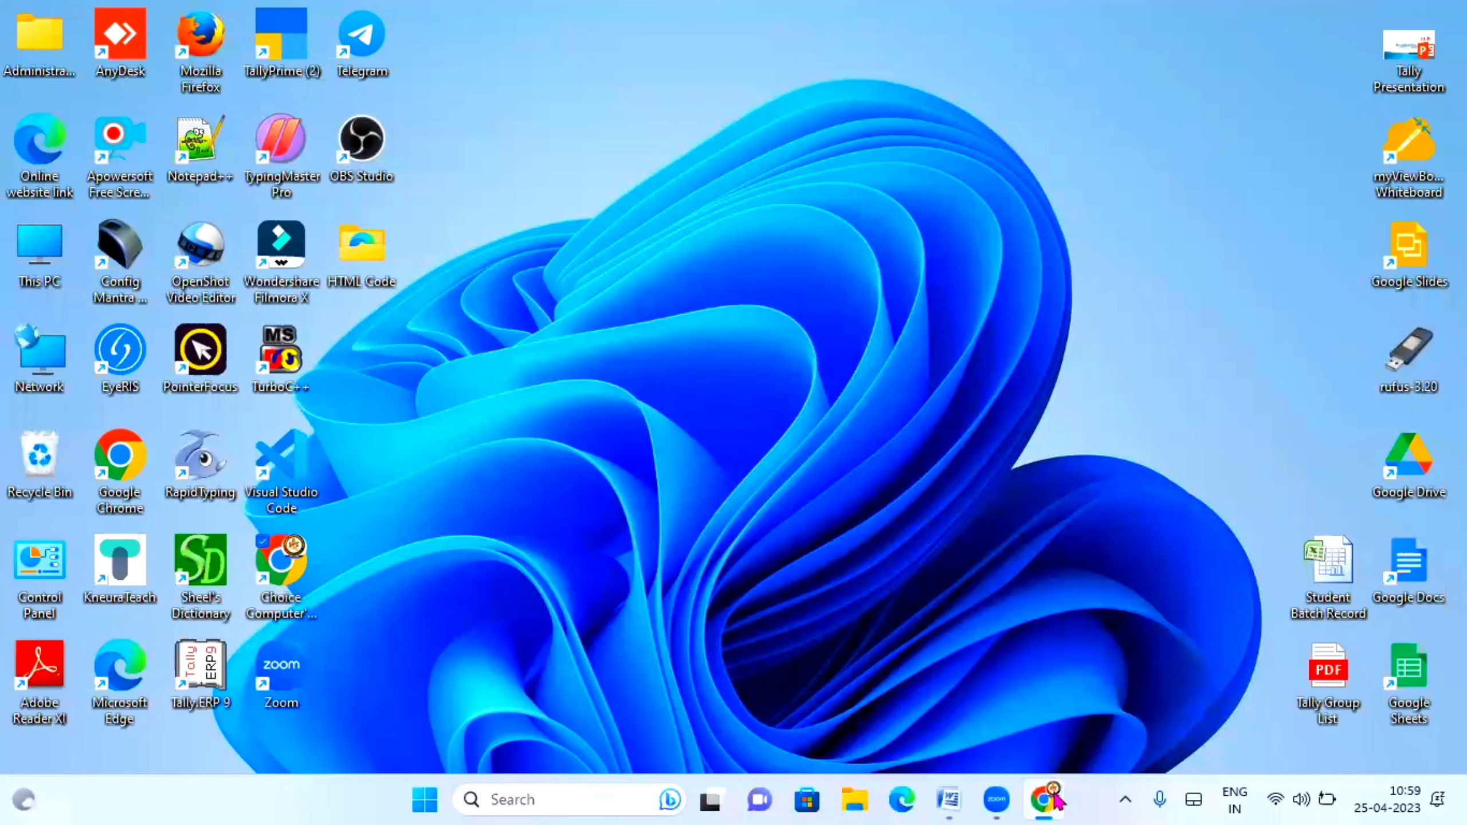
click(950, 799)
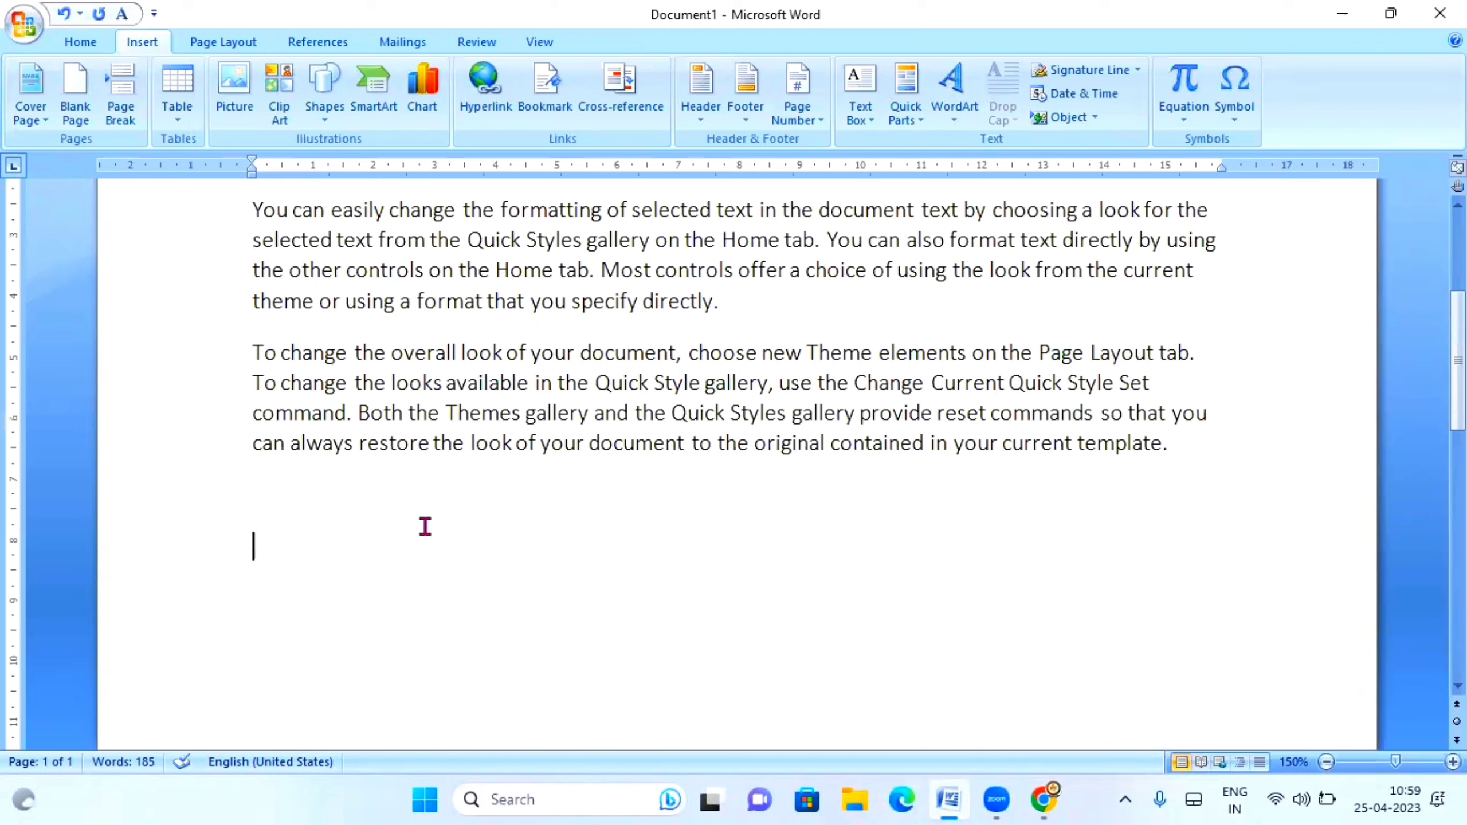
Step: Type three new lines below the paragraphs: 'Click here', 'Download' and 'Link Excel File'
text(C)
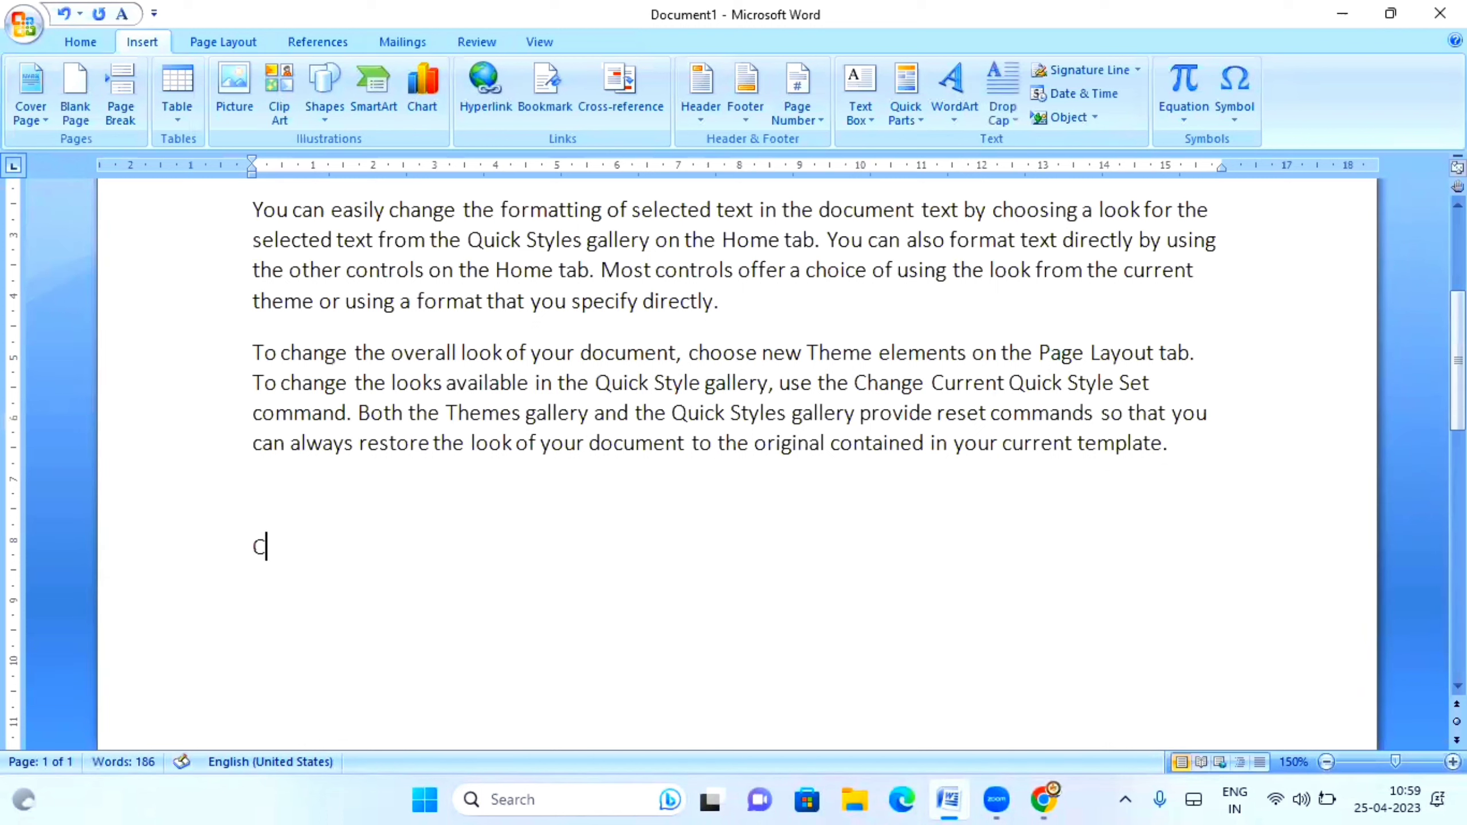
text(lick h)
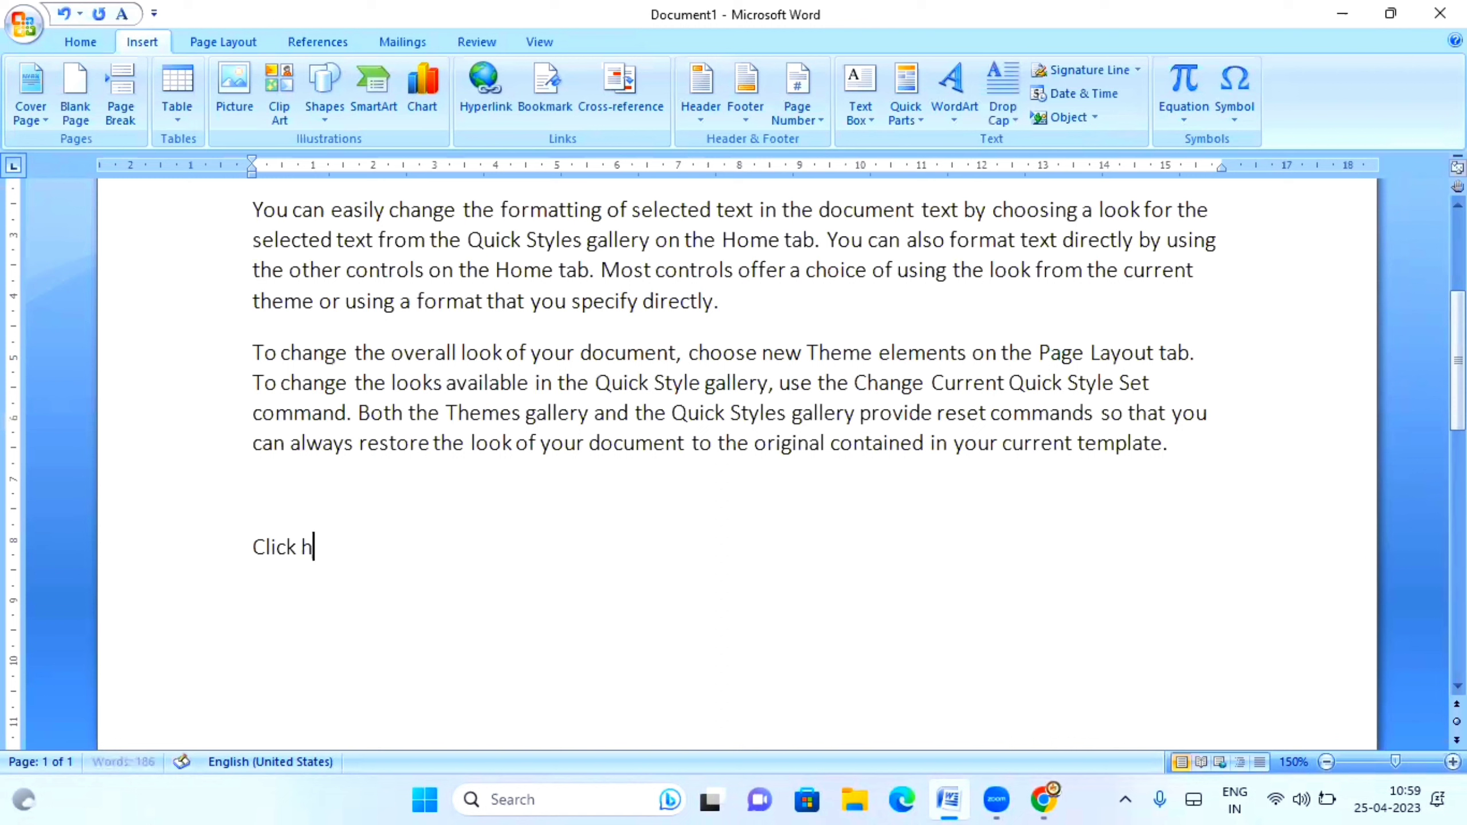
text(ere)
key(Return)
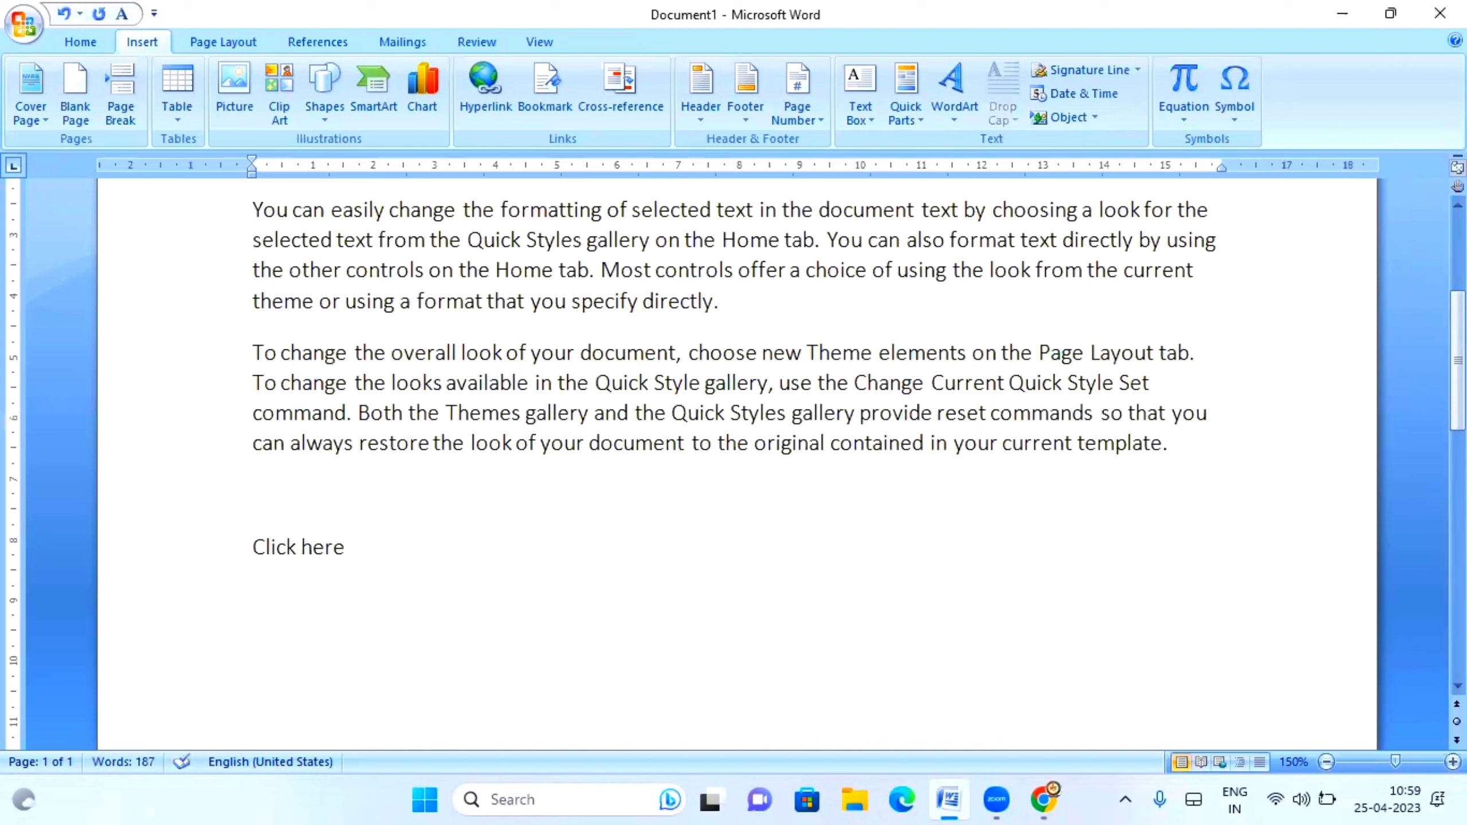
text(Downloa)
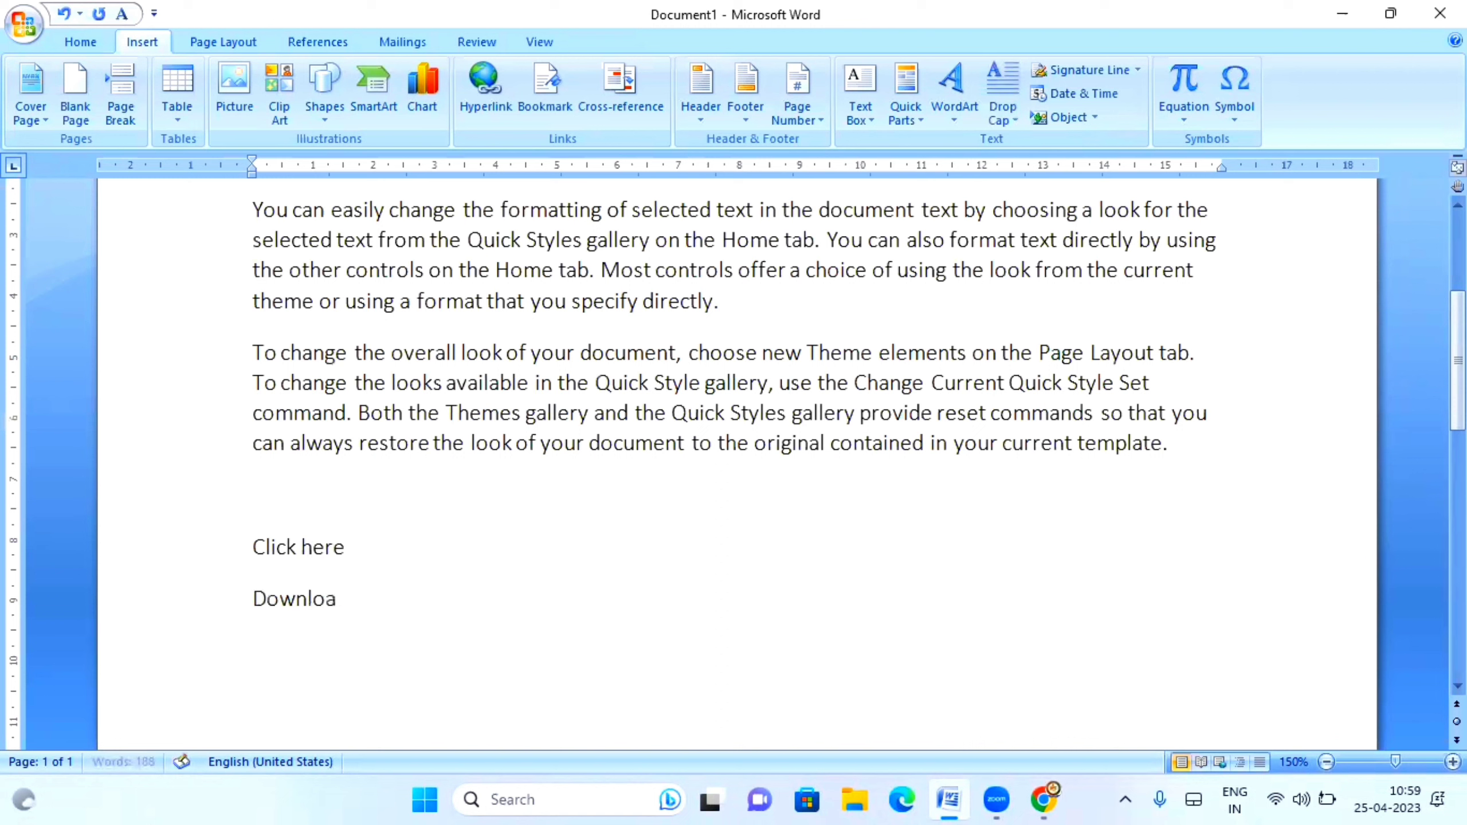
text(d)
key(Return)
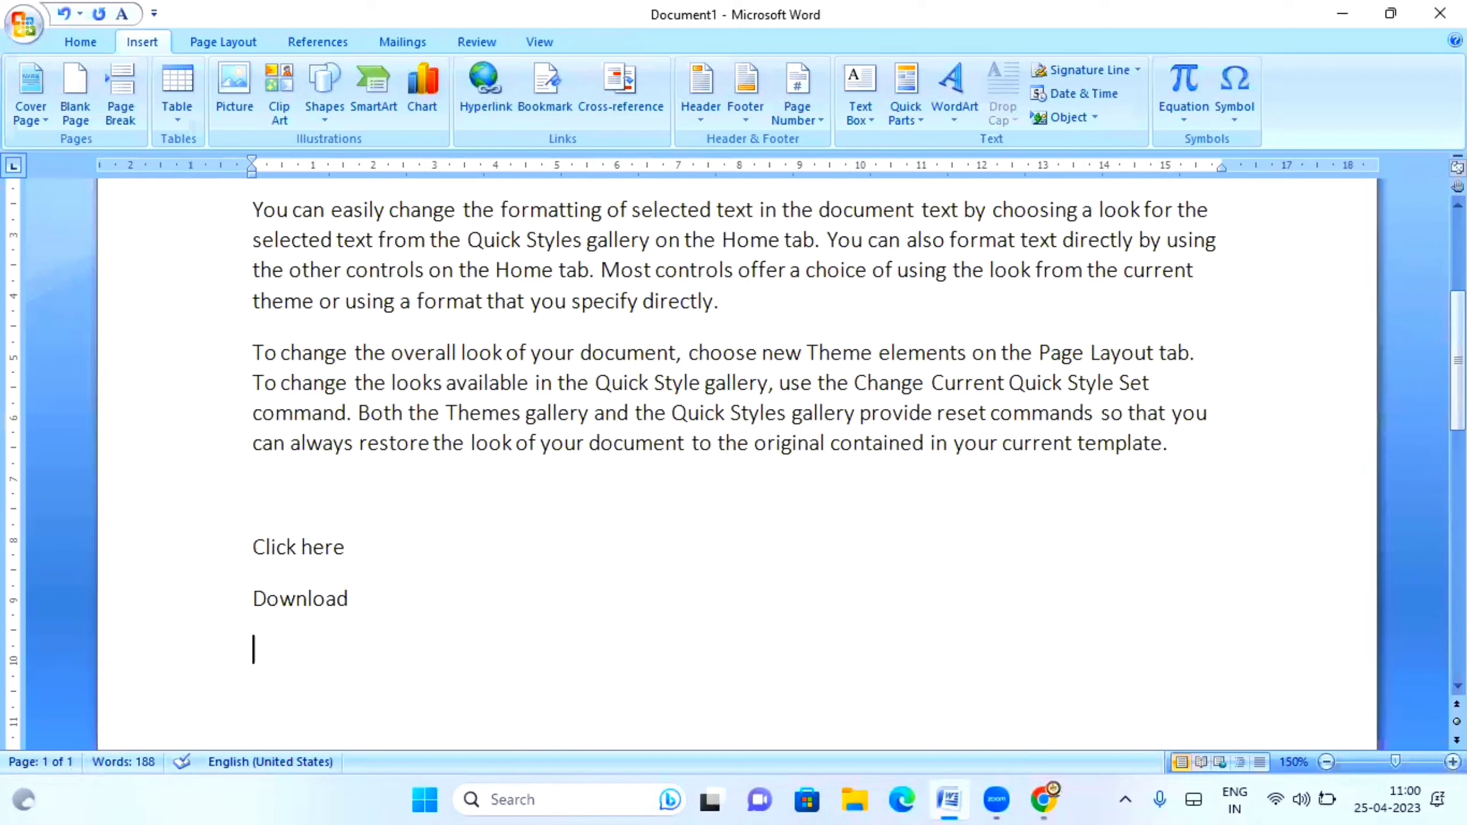
text(Exce)
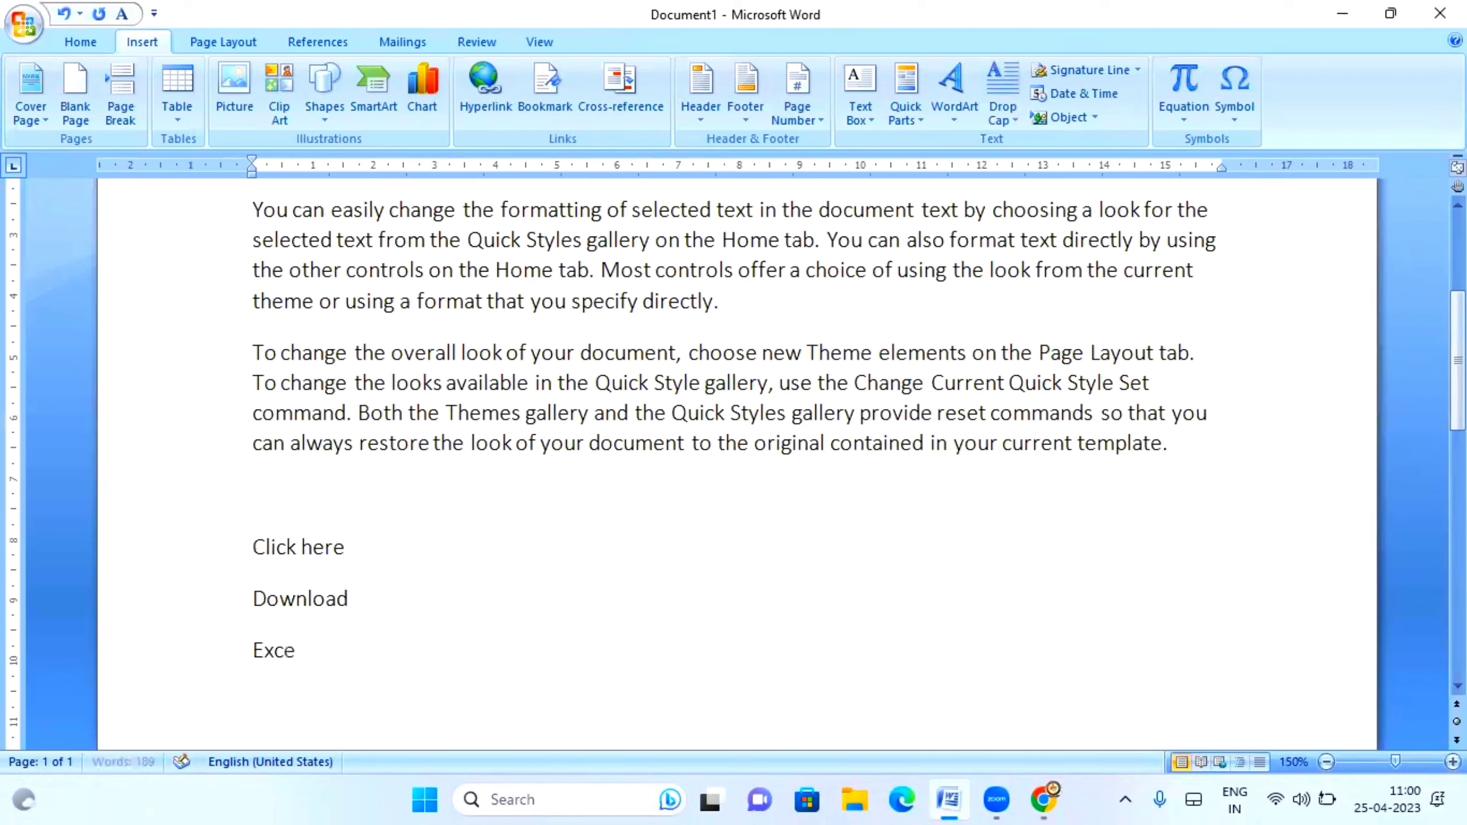
text(l F)
text(ile)
click(253, 651)
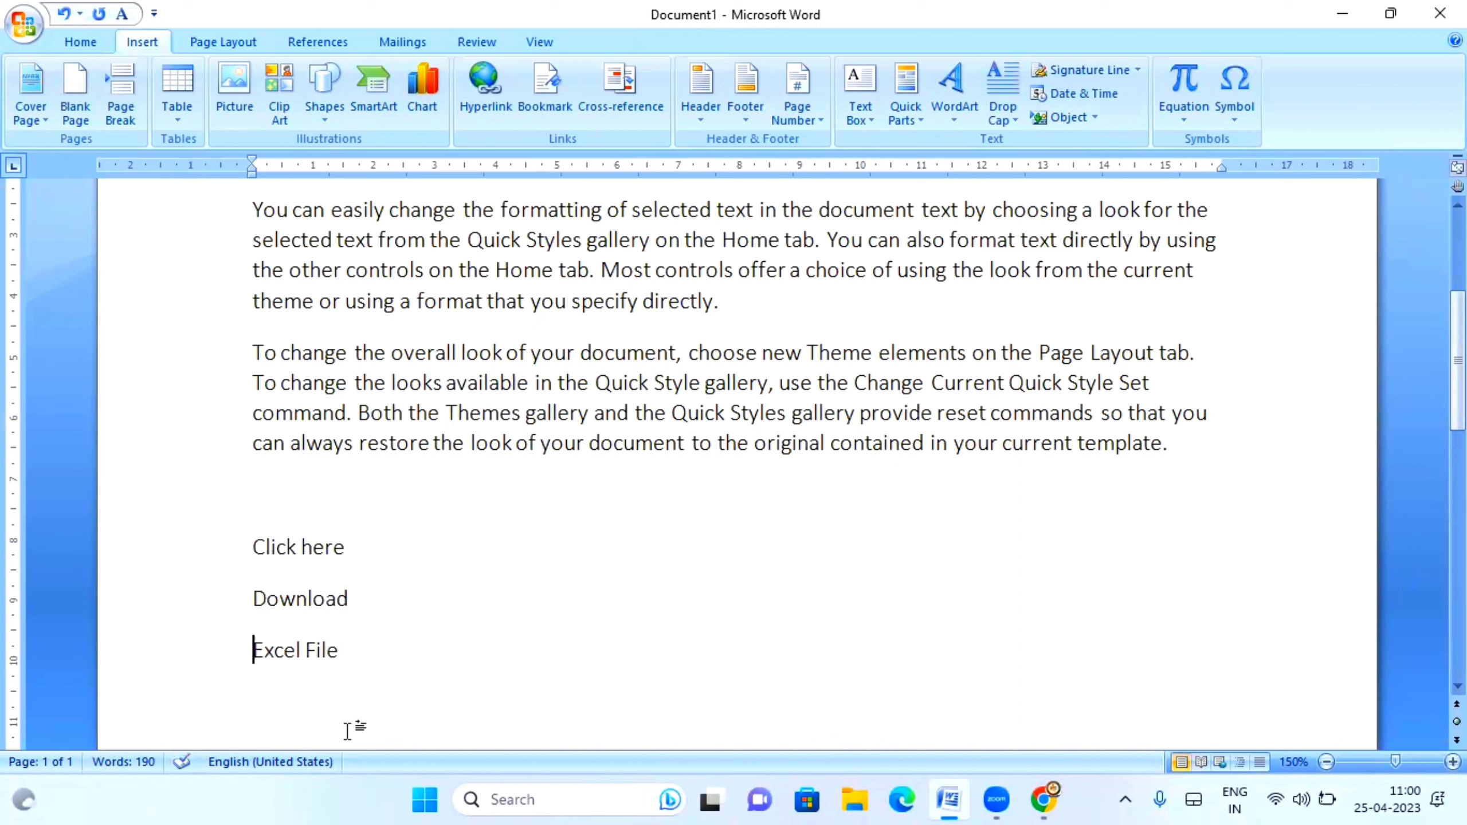
text(Lin)
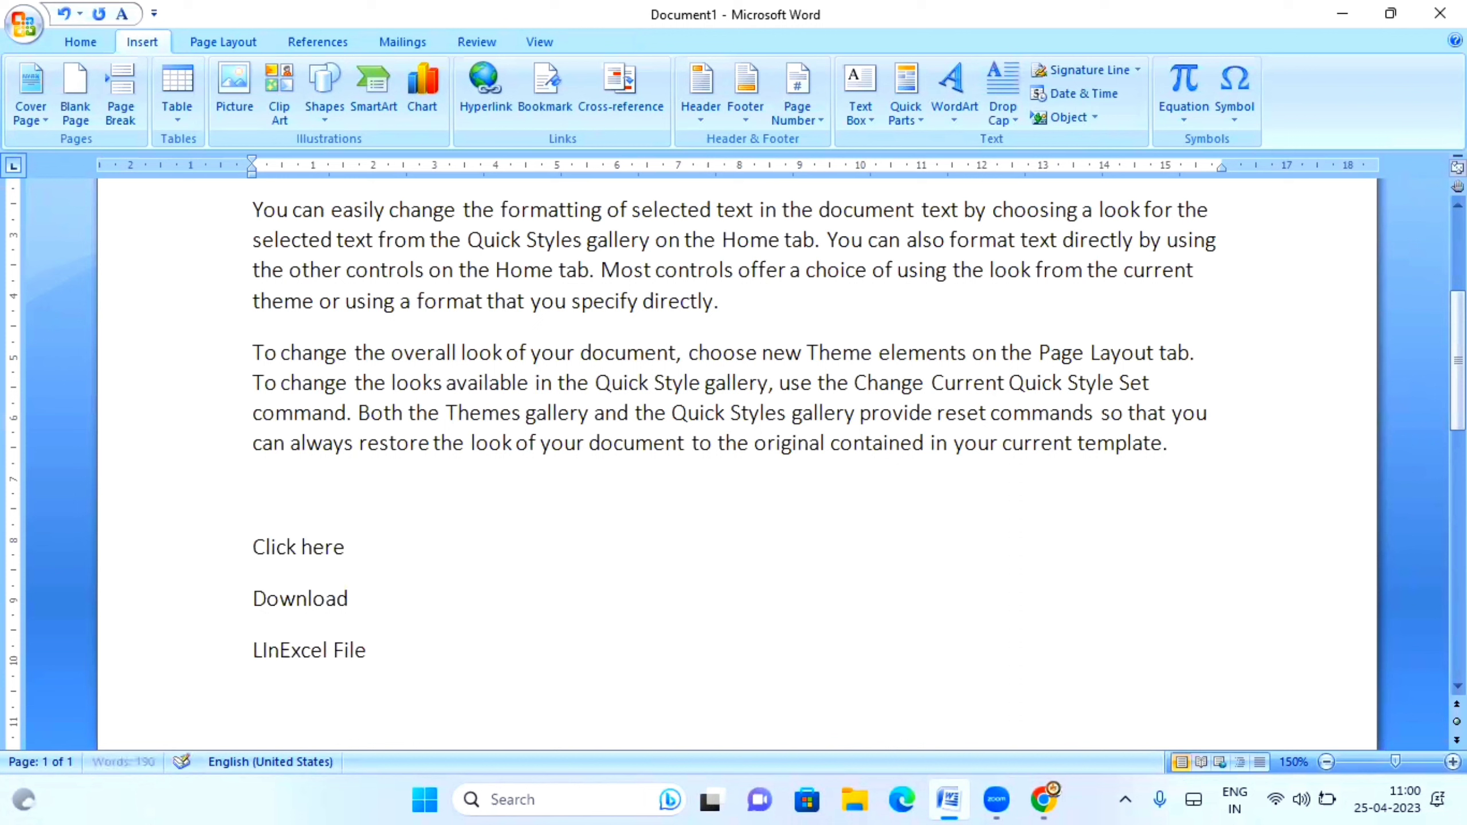
key(BackSpace)
key(BackSpace)
text(ink)
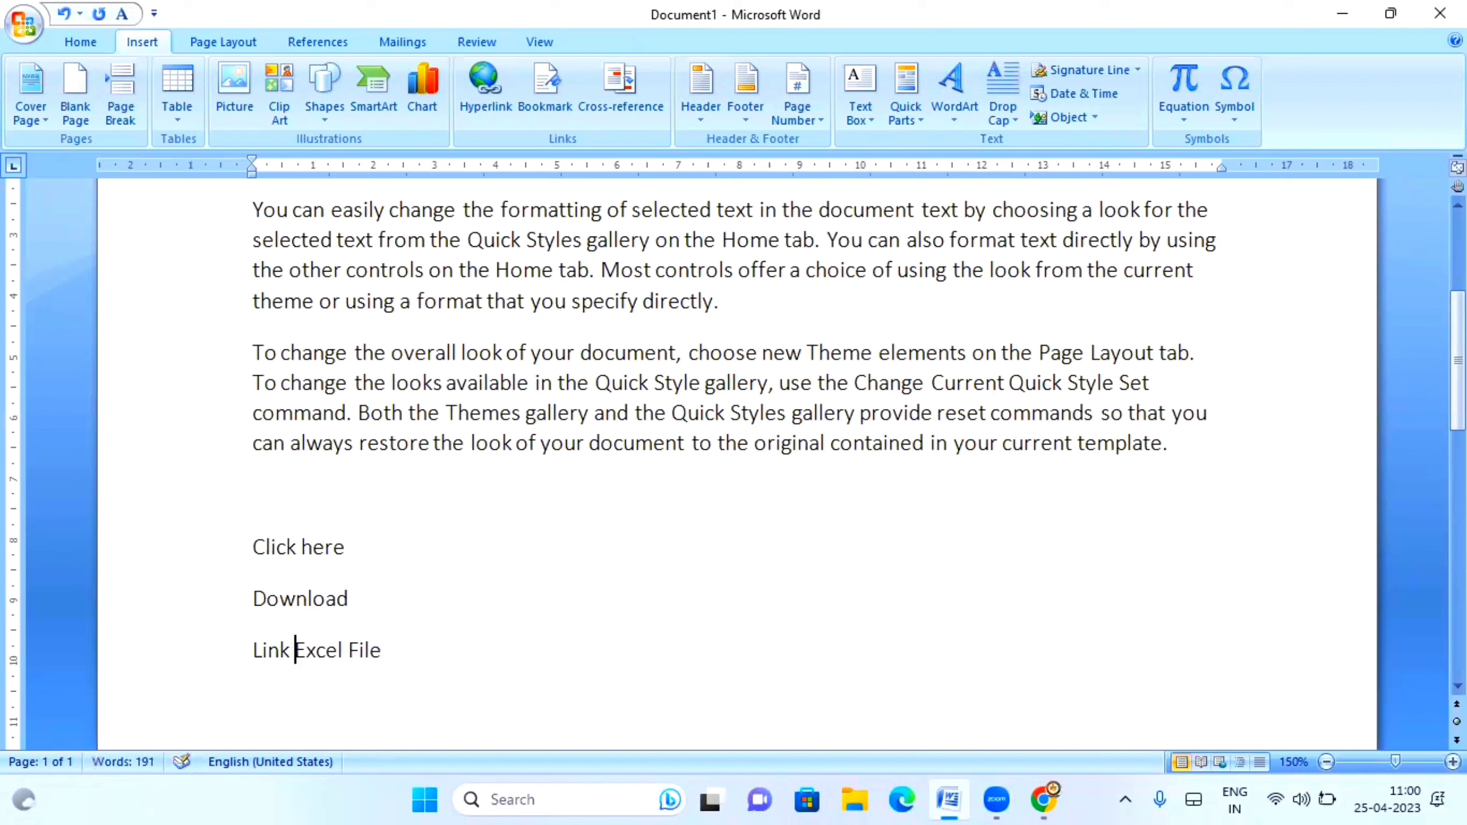
Step: Select 'Download' and start a hyperlink for it, browsing the Administrator folders
drag(361, 601, 248, 604)
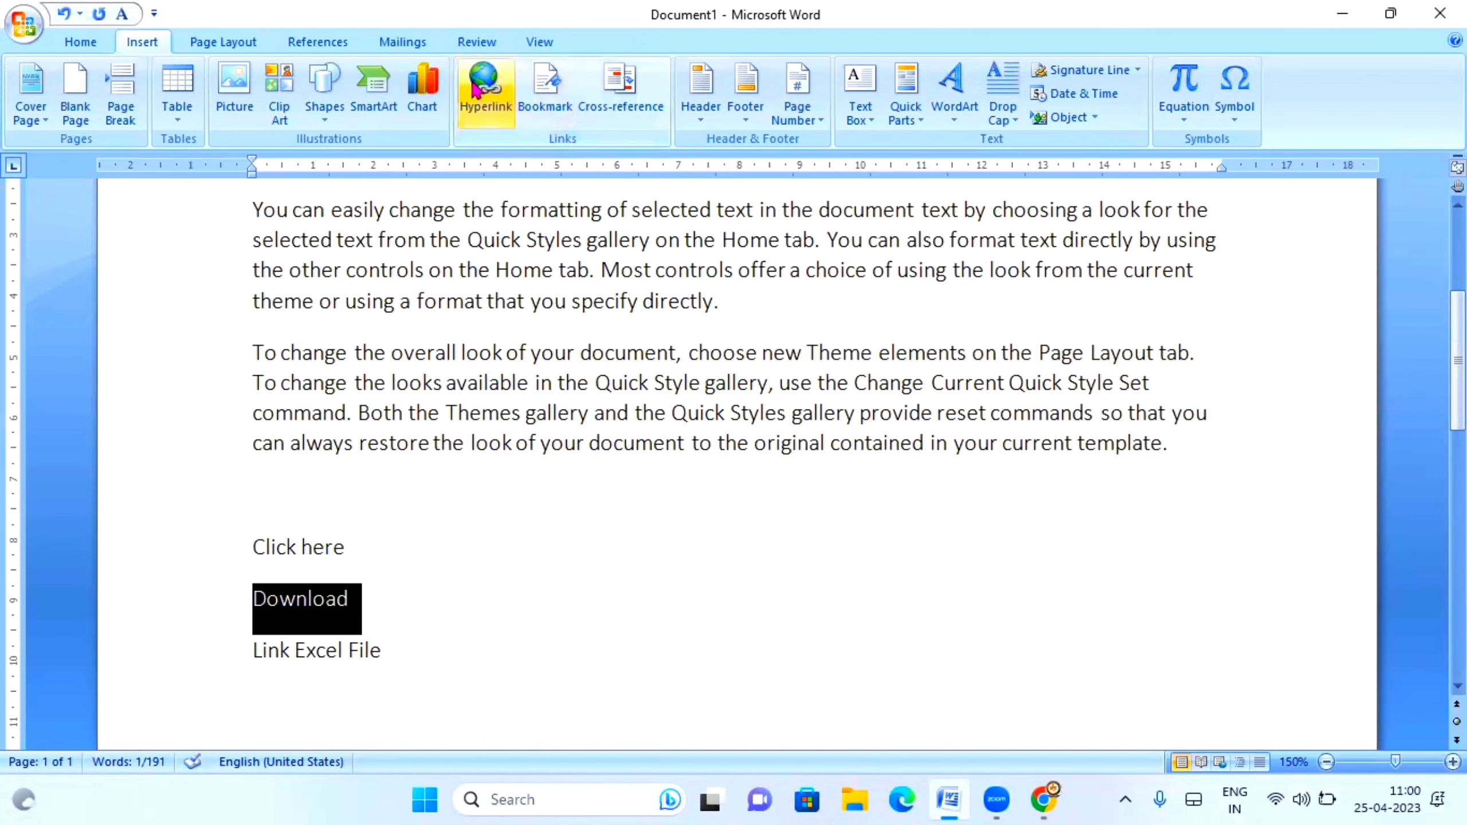
click(475, 87)
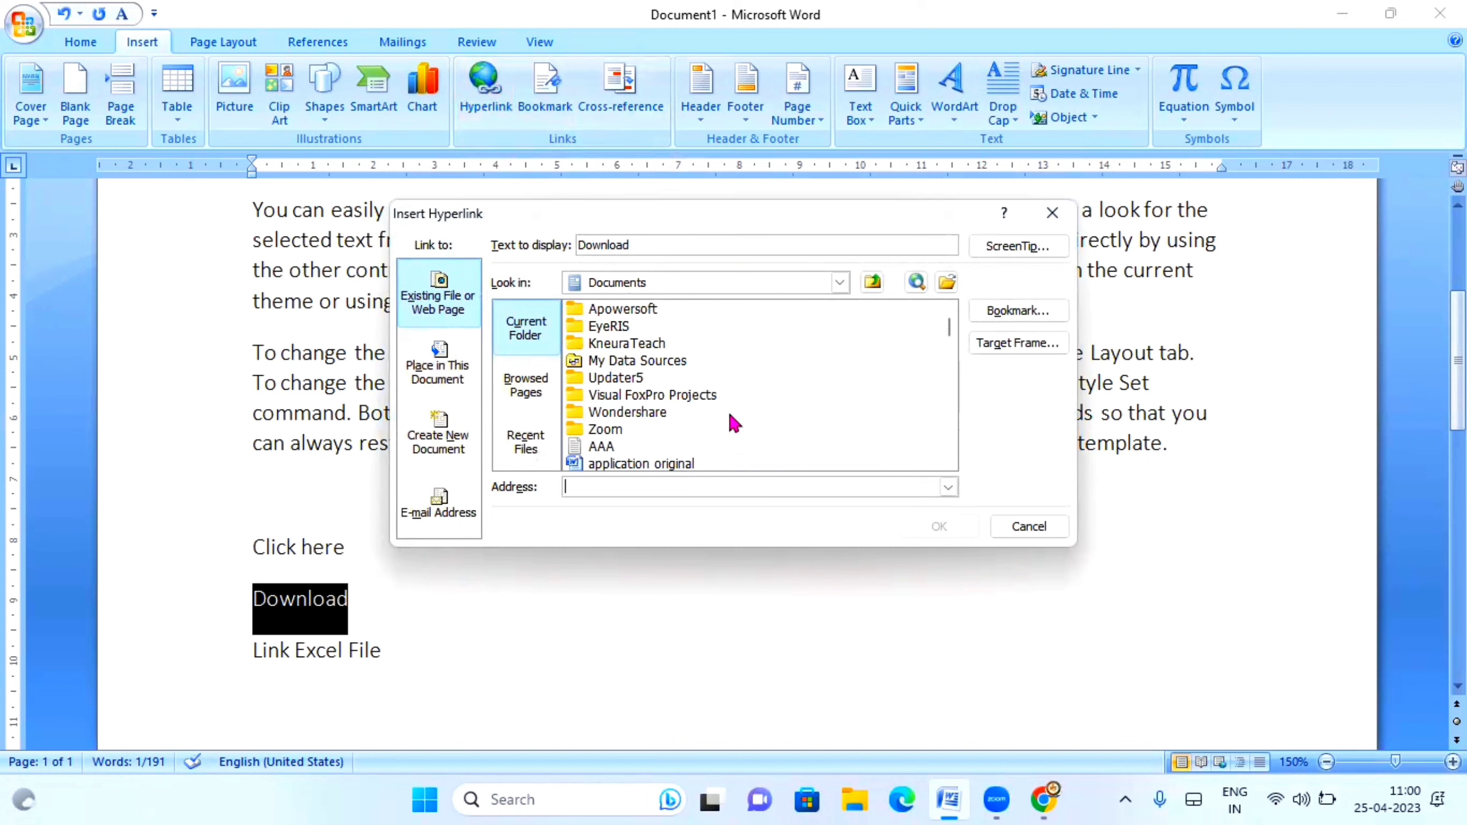
click(874, 283)
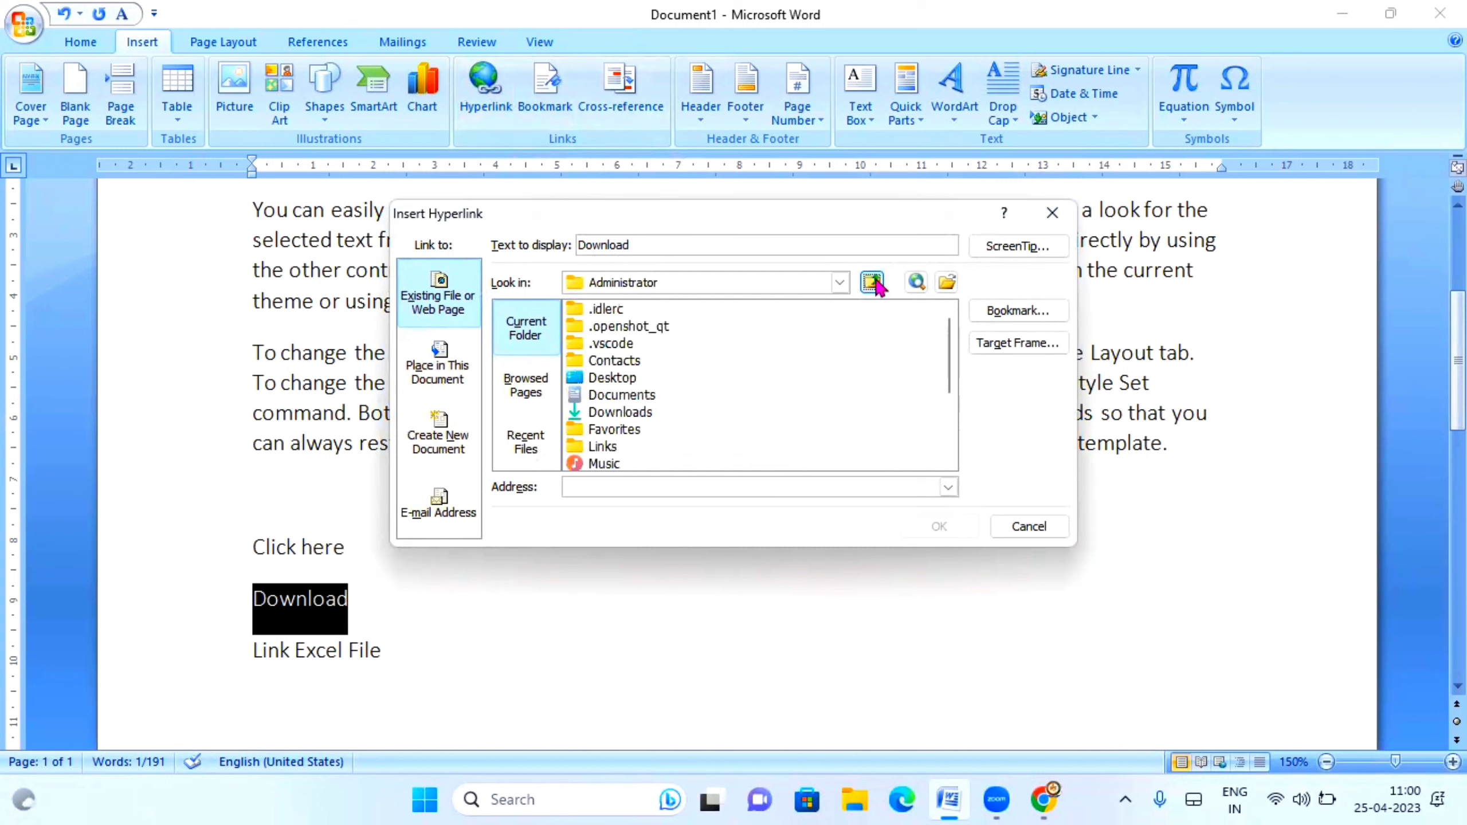
click(608, 399)
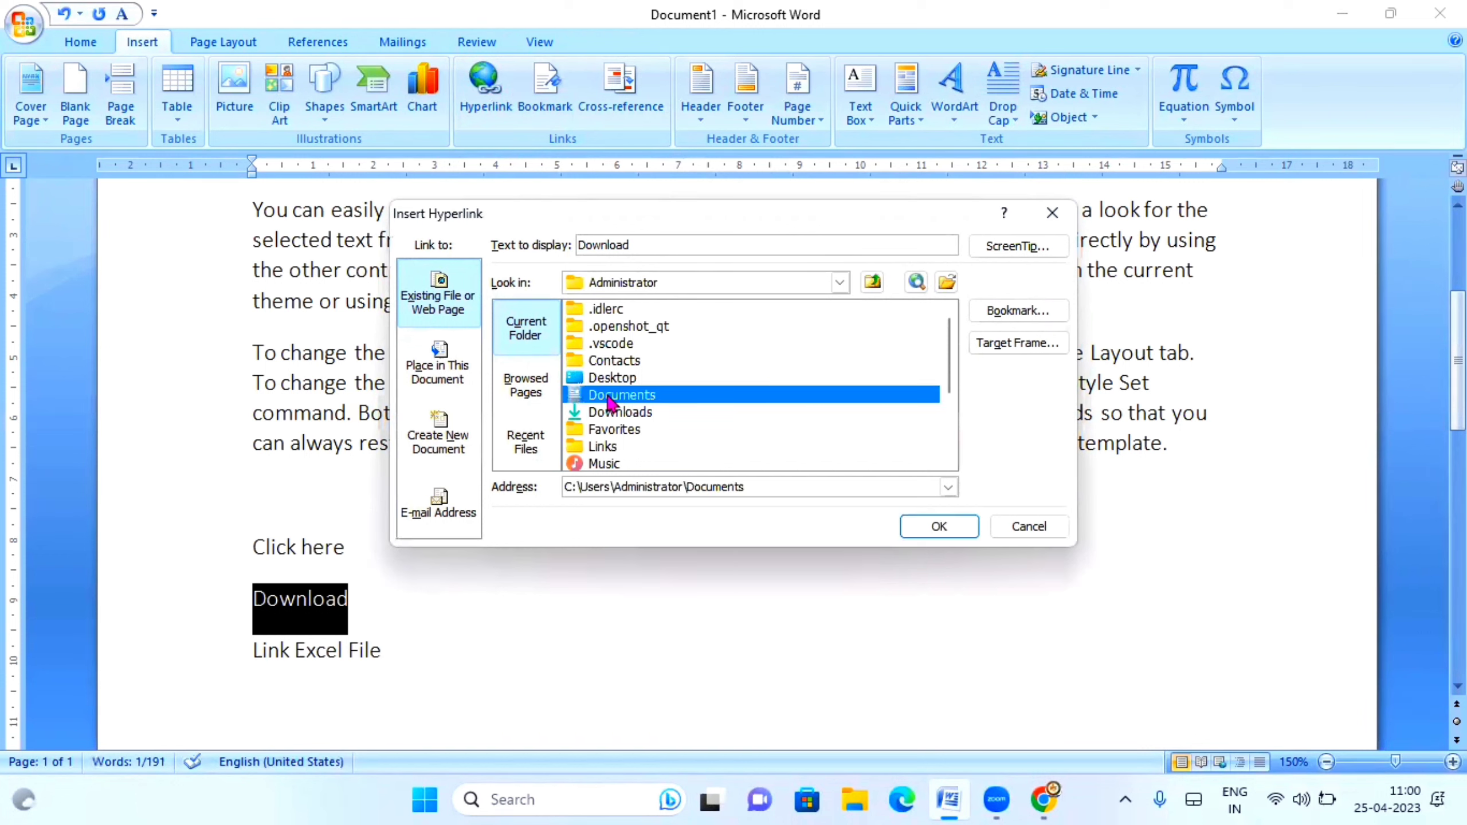
click(614, 385)
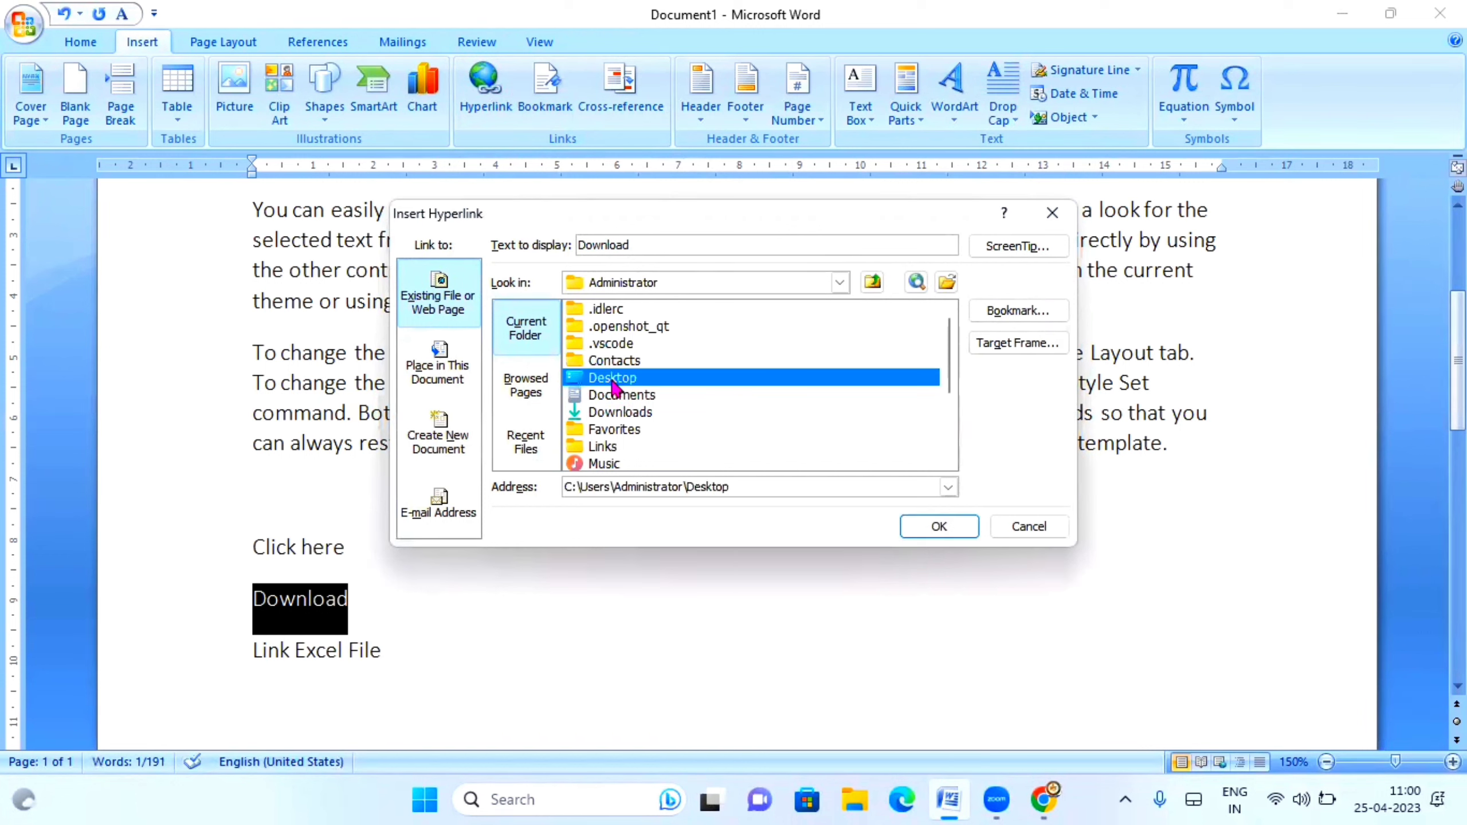
click(618, 395)
Step: Link 'Download' to Bharati Letter Revised.docx in the Documents folder
scroll(929, 386, down, 2)
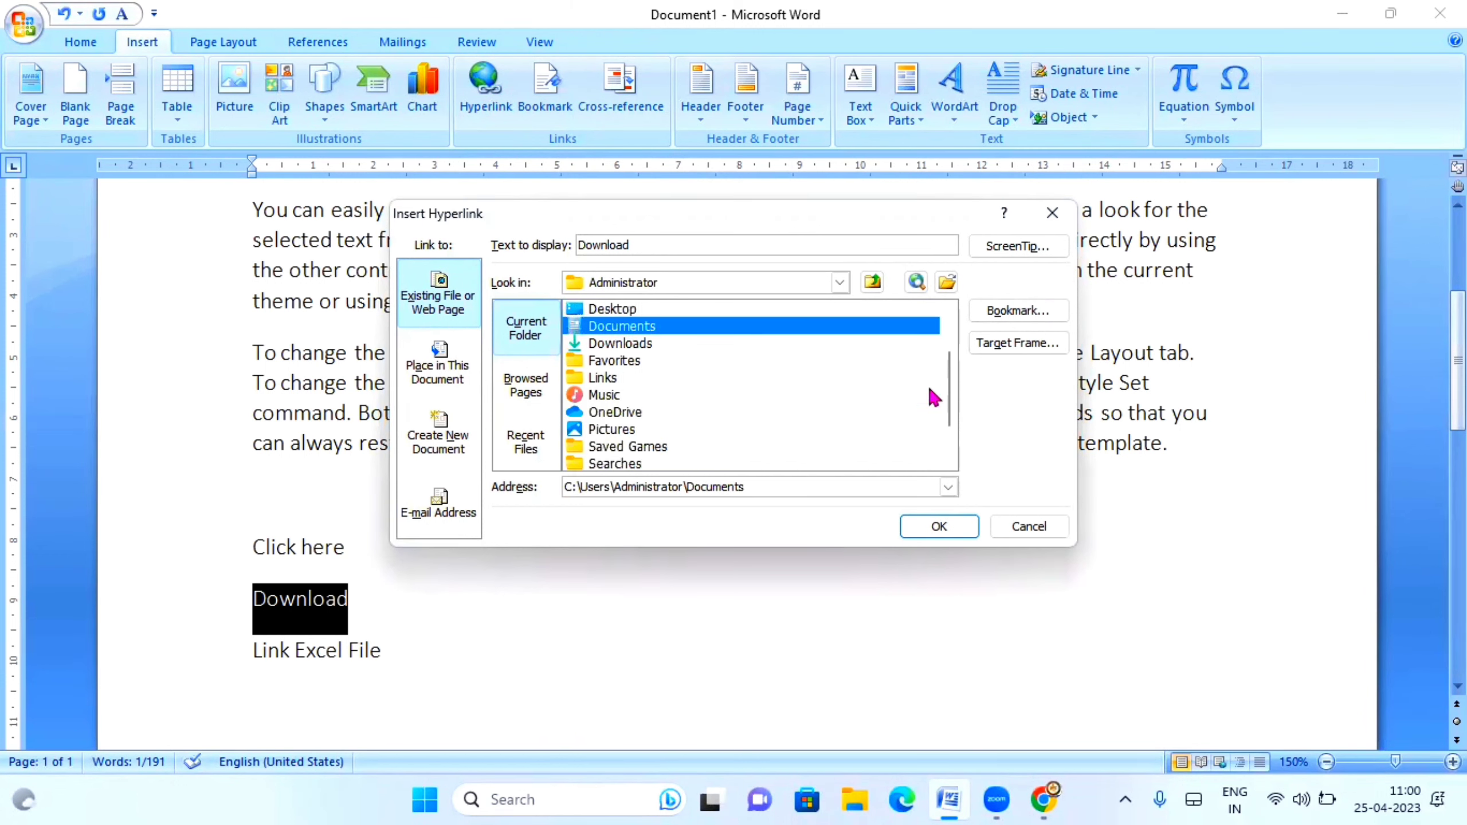
scroll(819, 408, down, 1)
scroll(733, 405, up, 2)
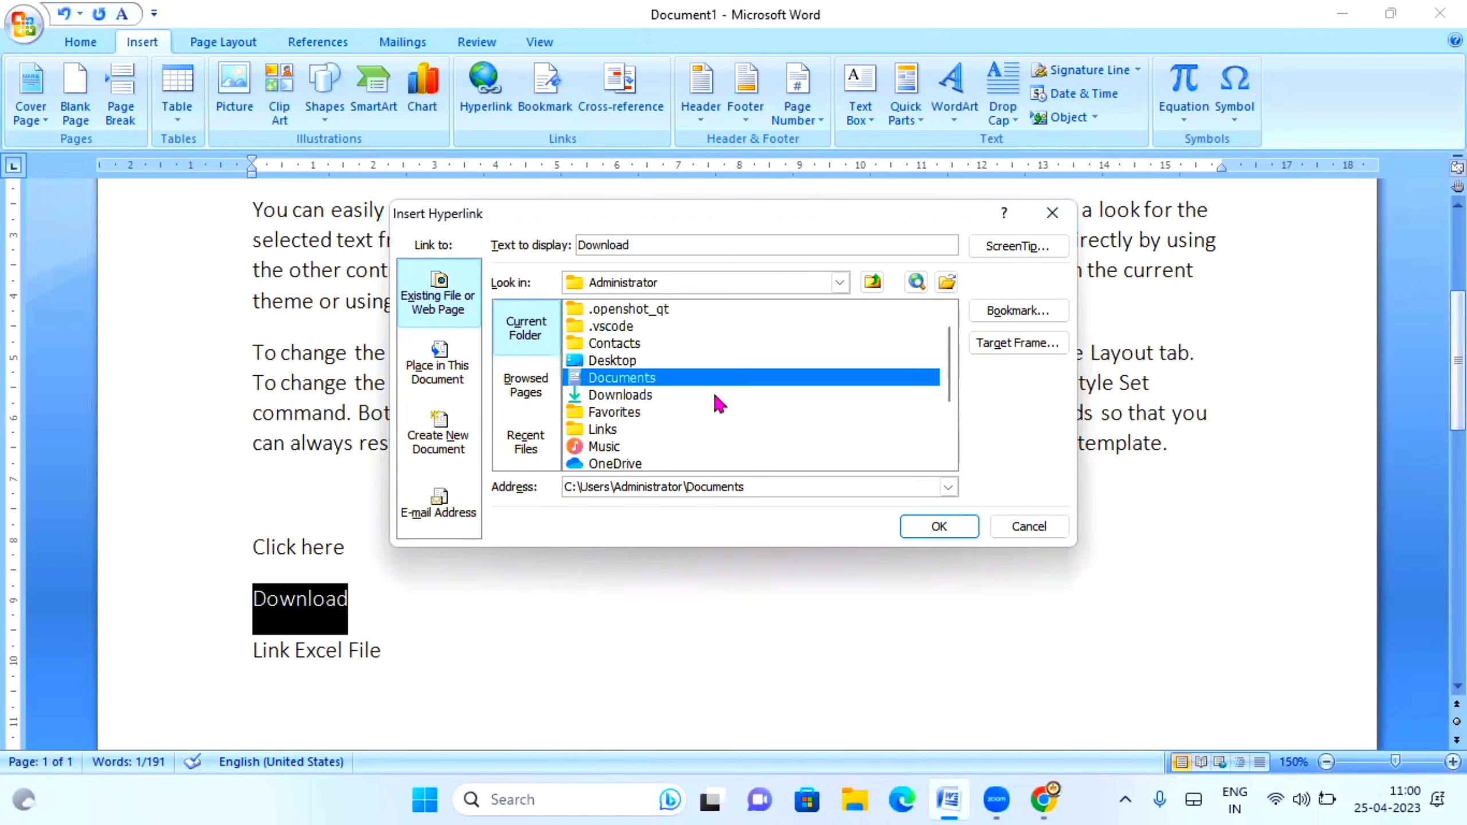
double_click(617, 394)
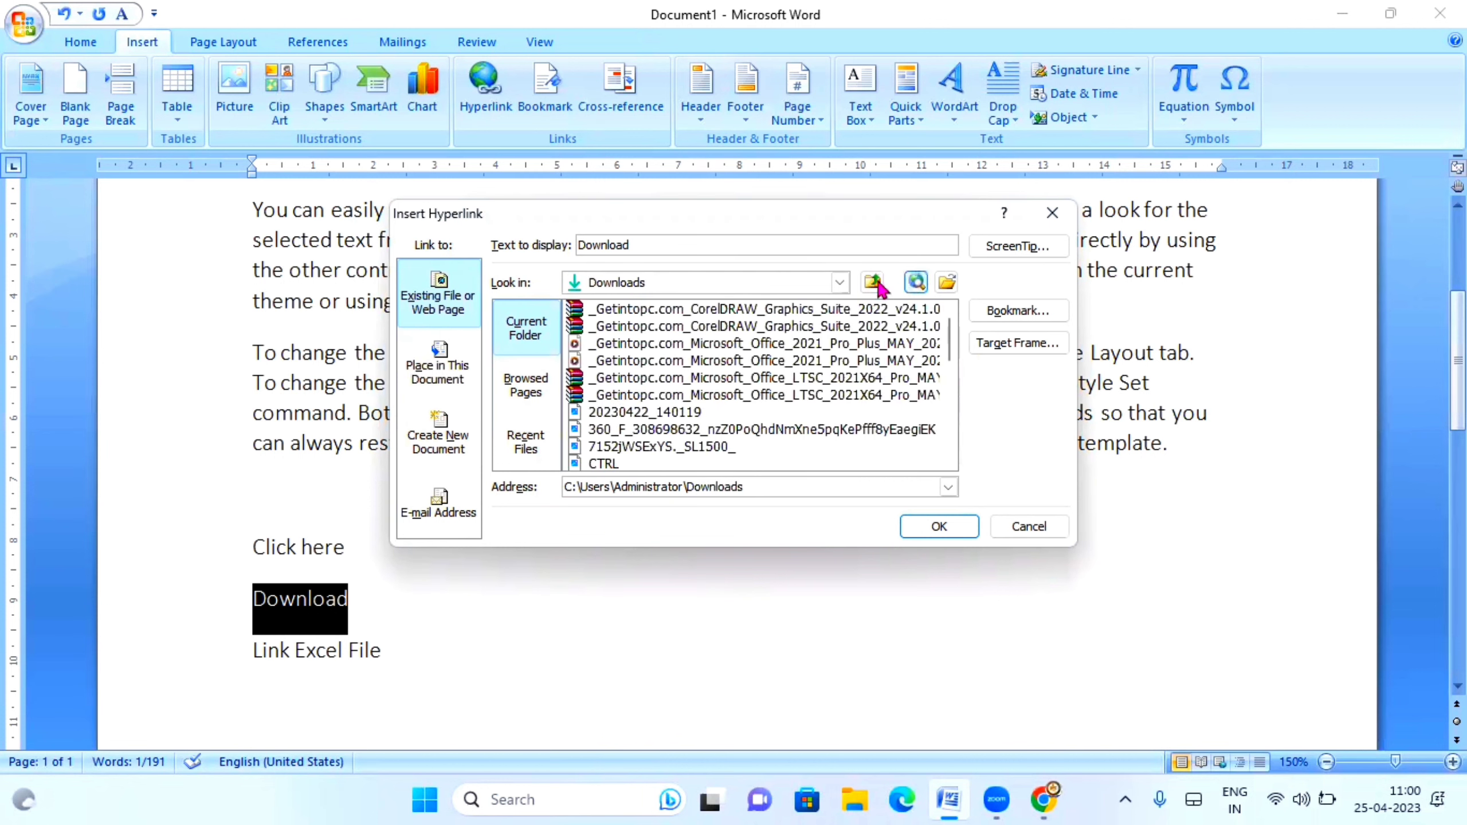
click(873, 284)
double_click(620, 398)
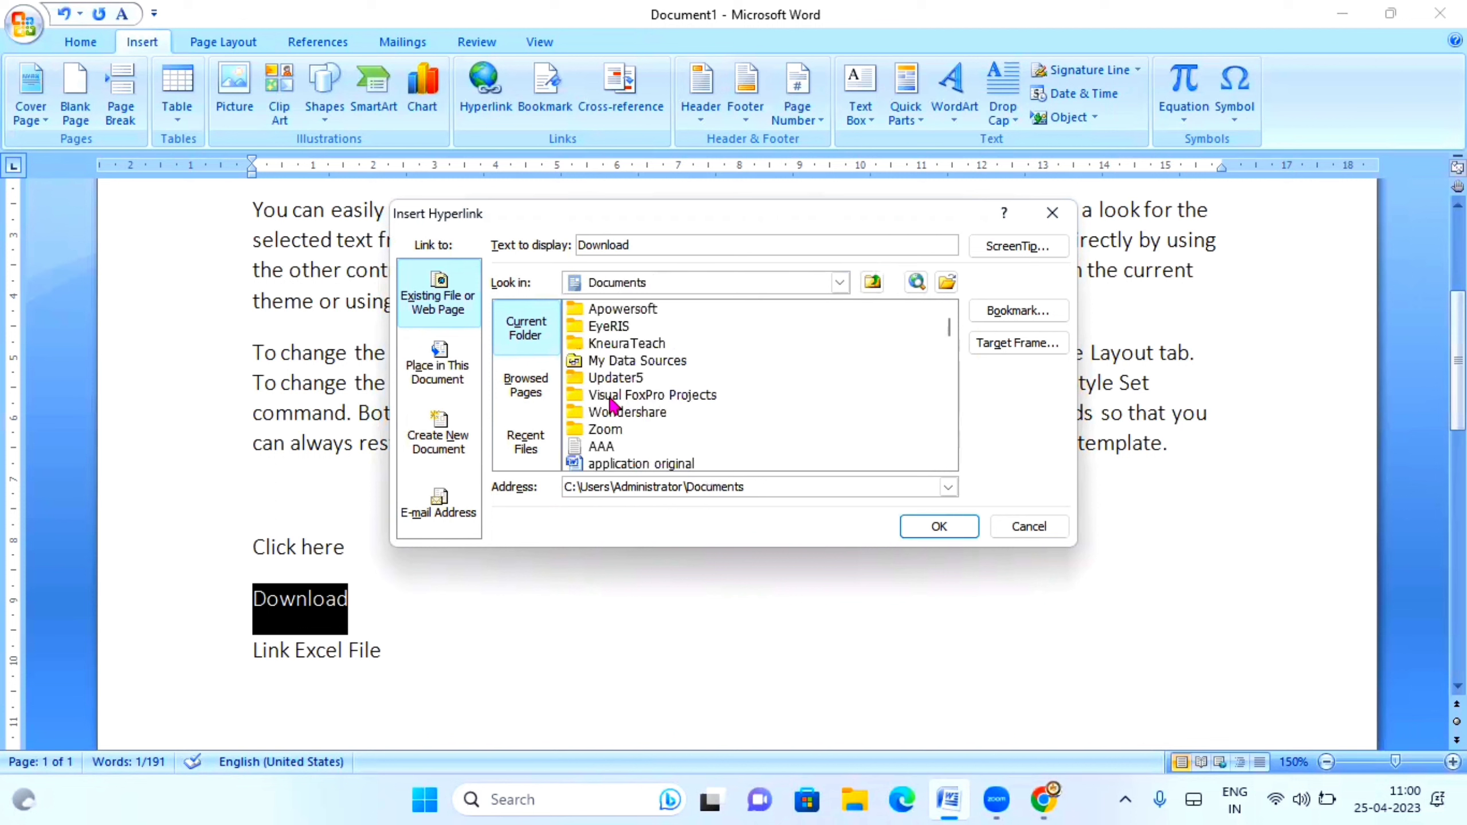
scroll(656, 407, down, 2)
scroll(656, 409, down, 1)
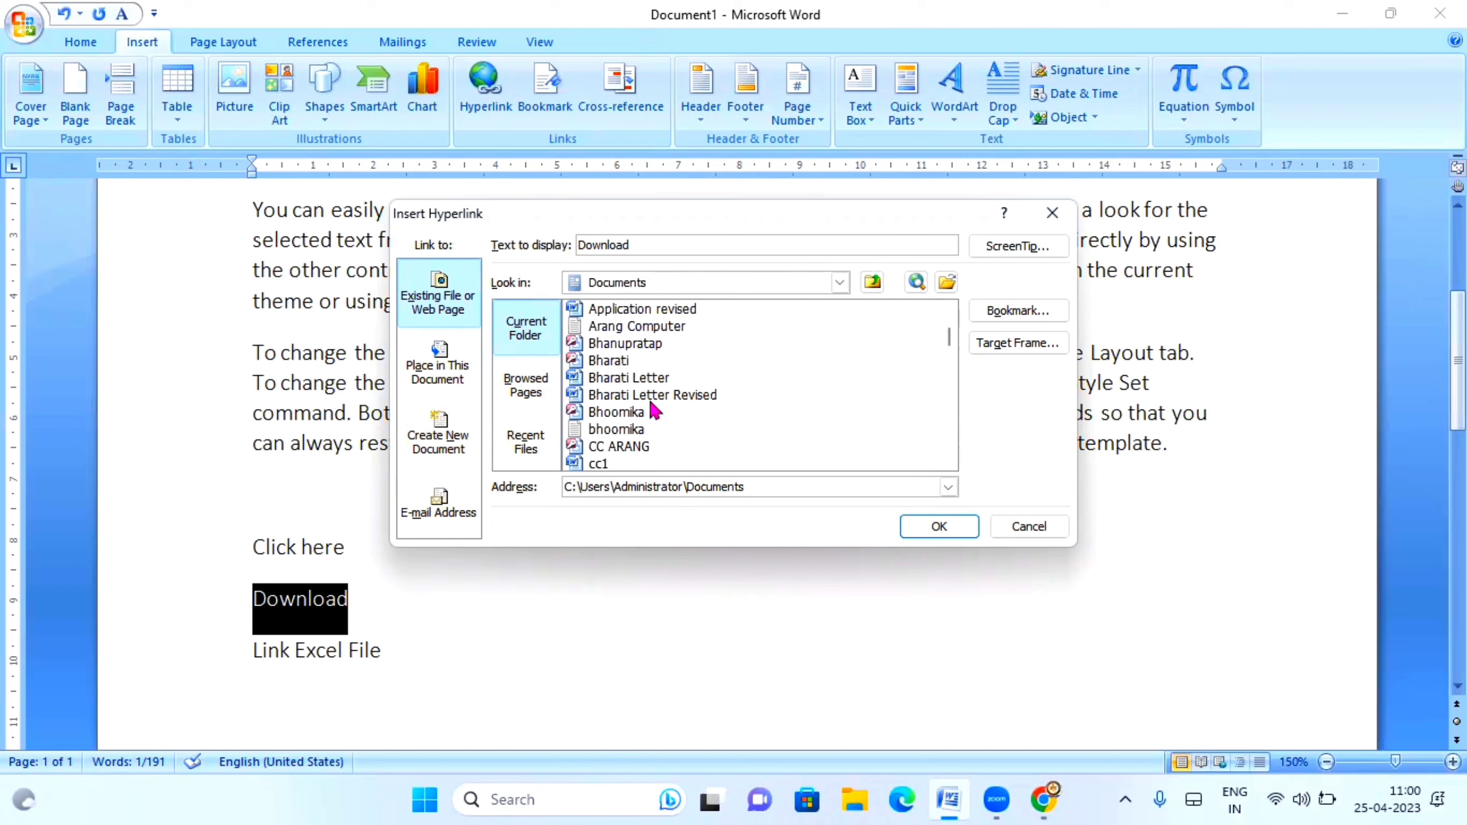
scroll(654, 410, up, 2)
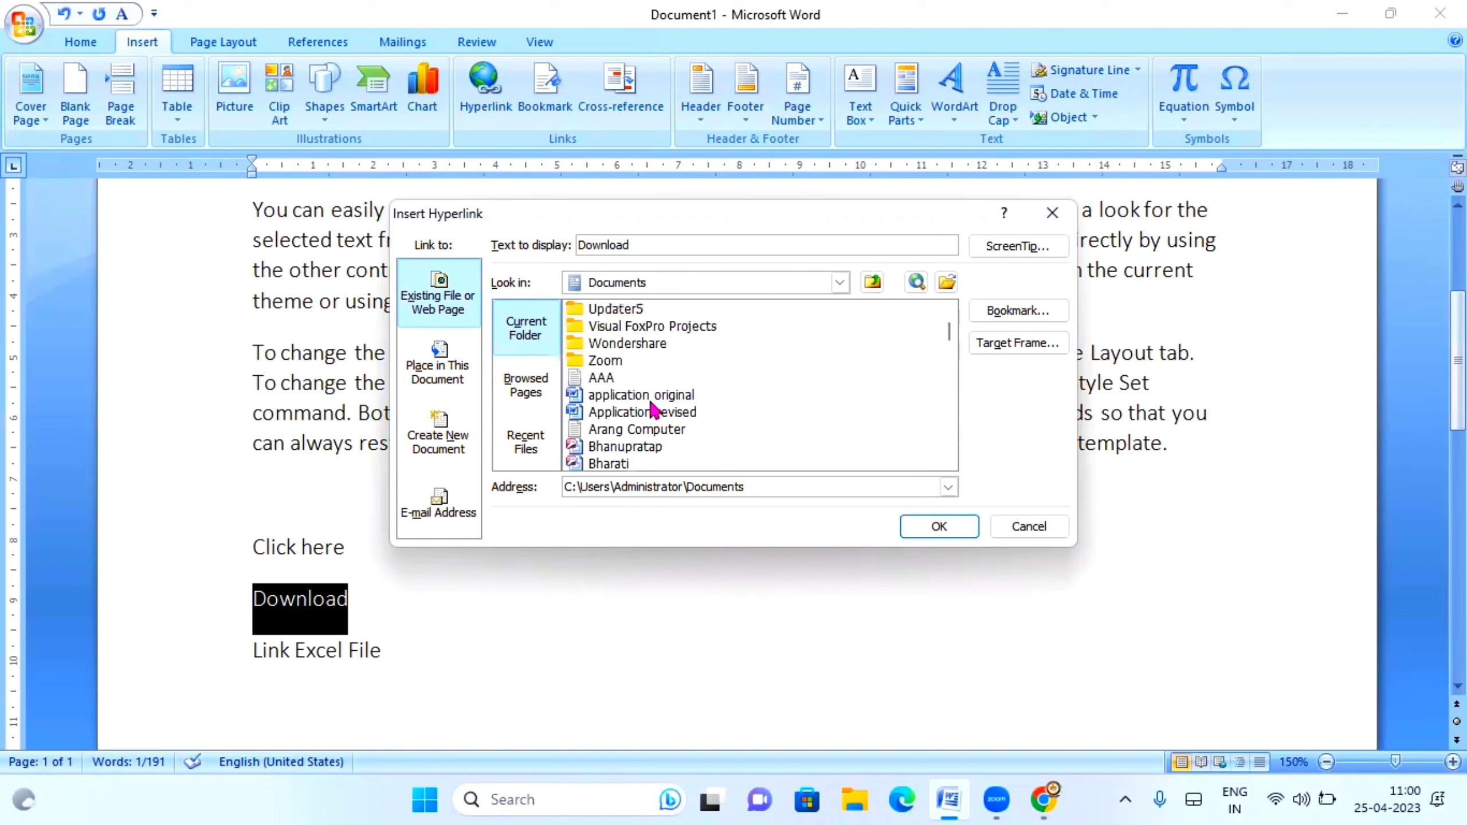
scroll(789, 380, down, 1)
scroll(789, 380, down, 1)
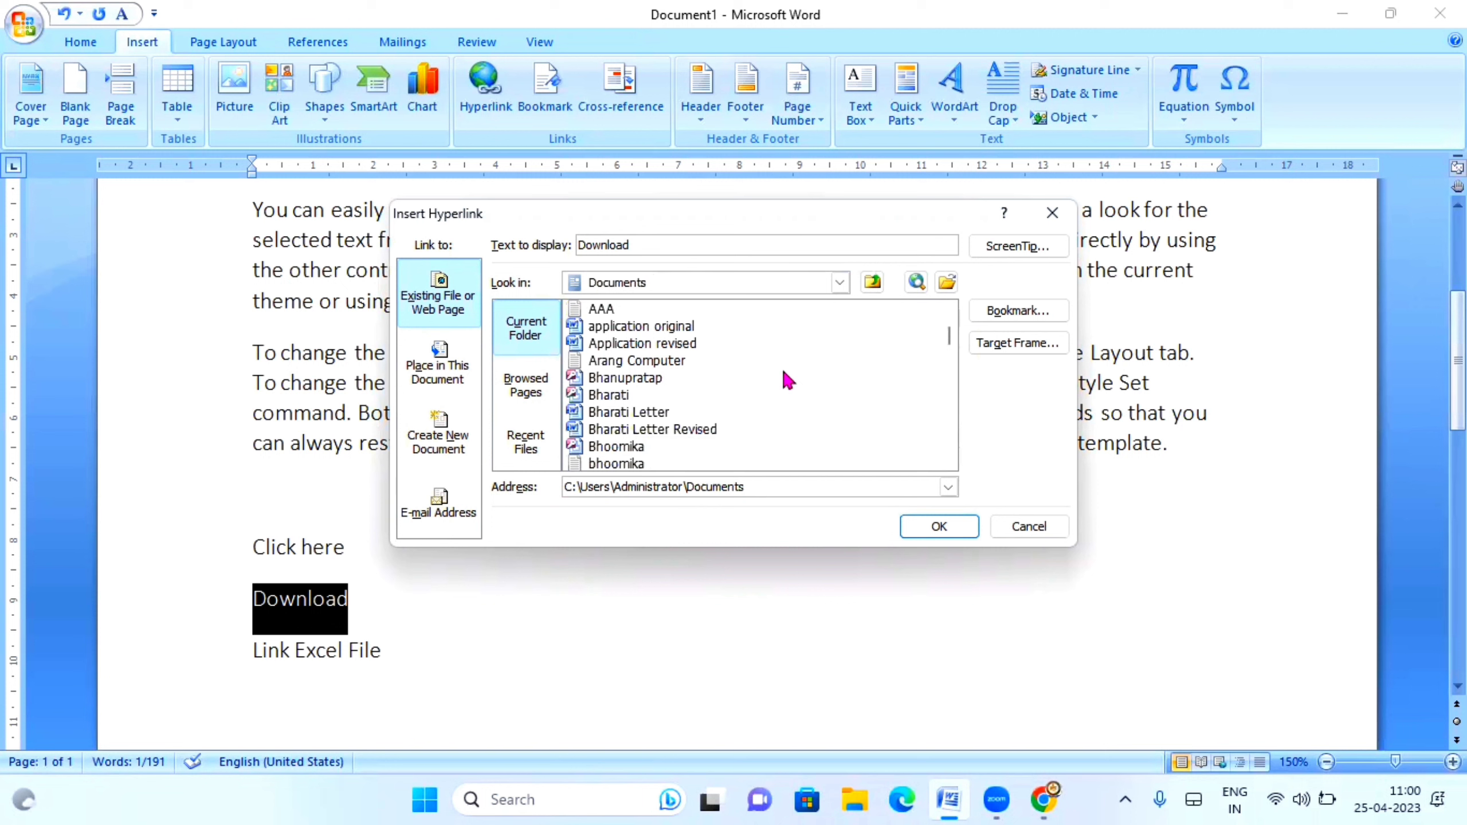
click(616, 433)
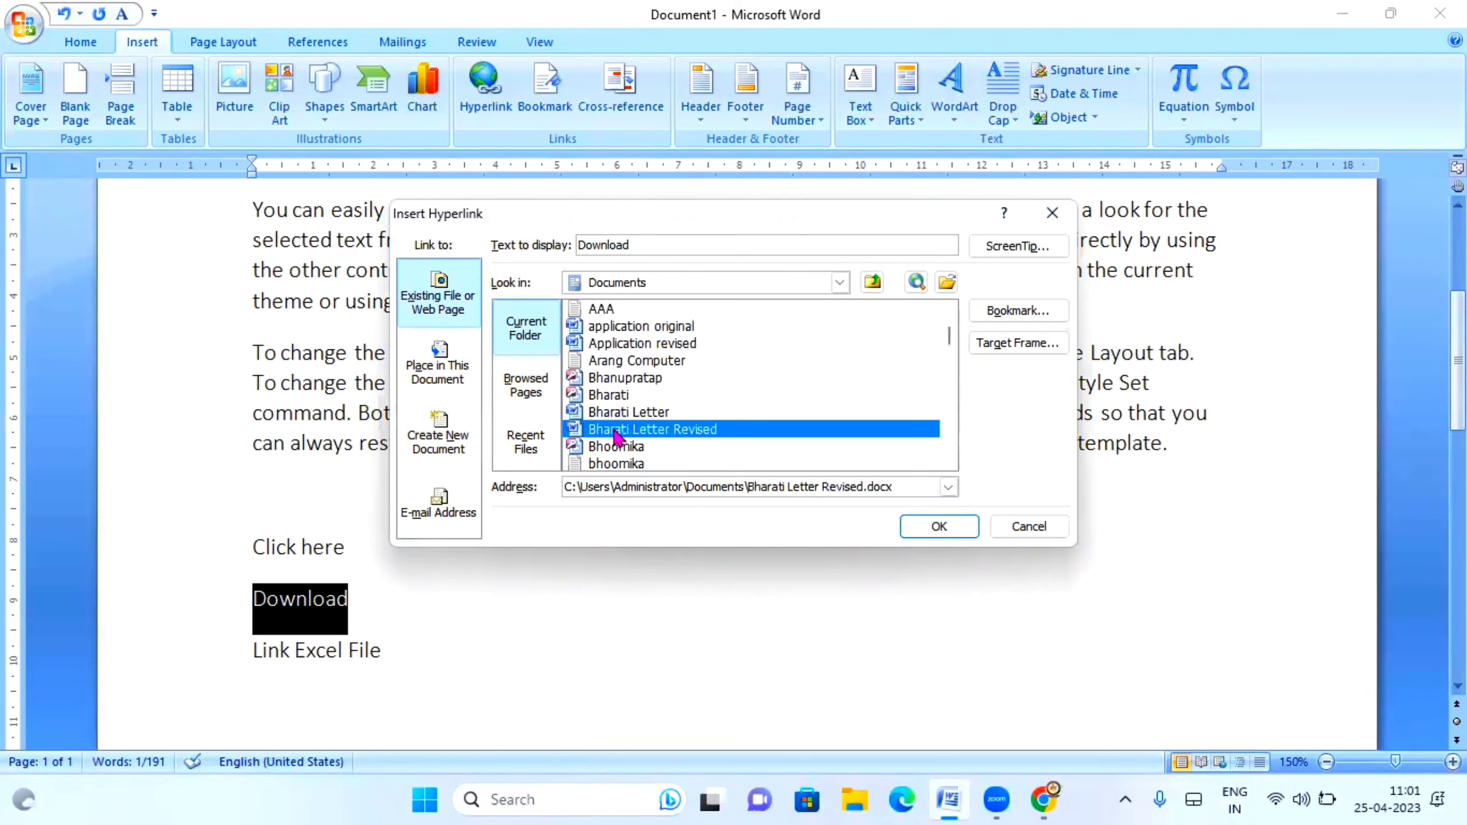
click(941, 529)
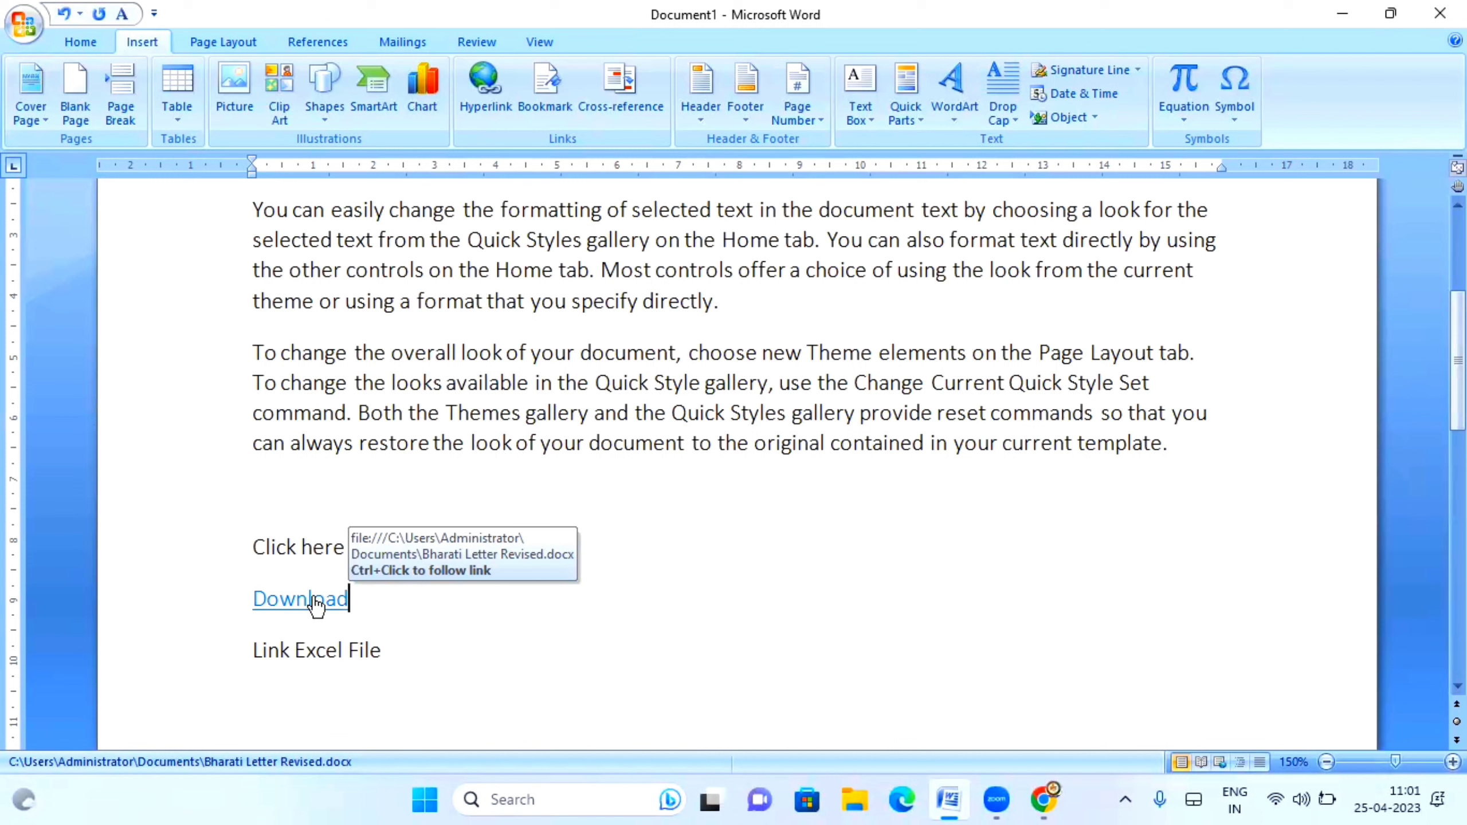
Step: Follow the Download link and accept the security notice to open Bharati Letter Revised
ctrl+click(317, 601)
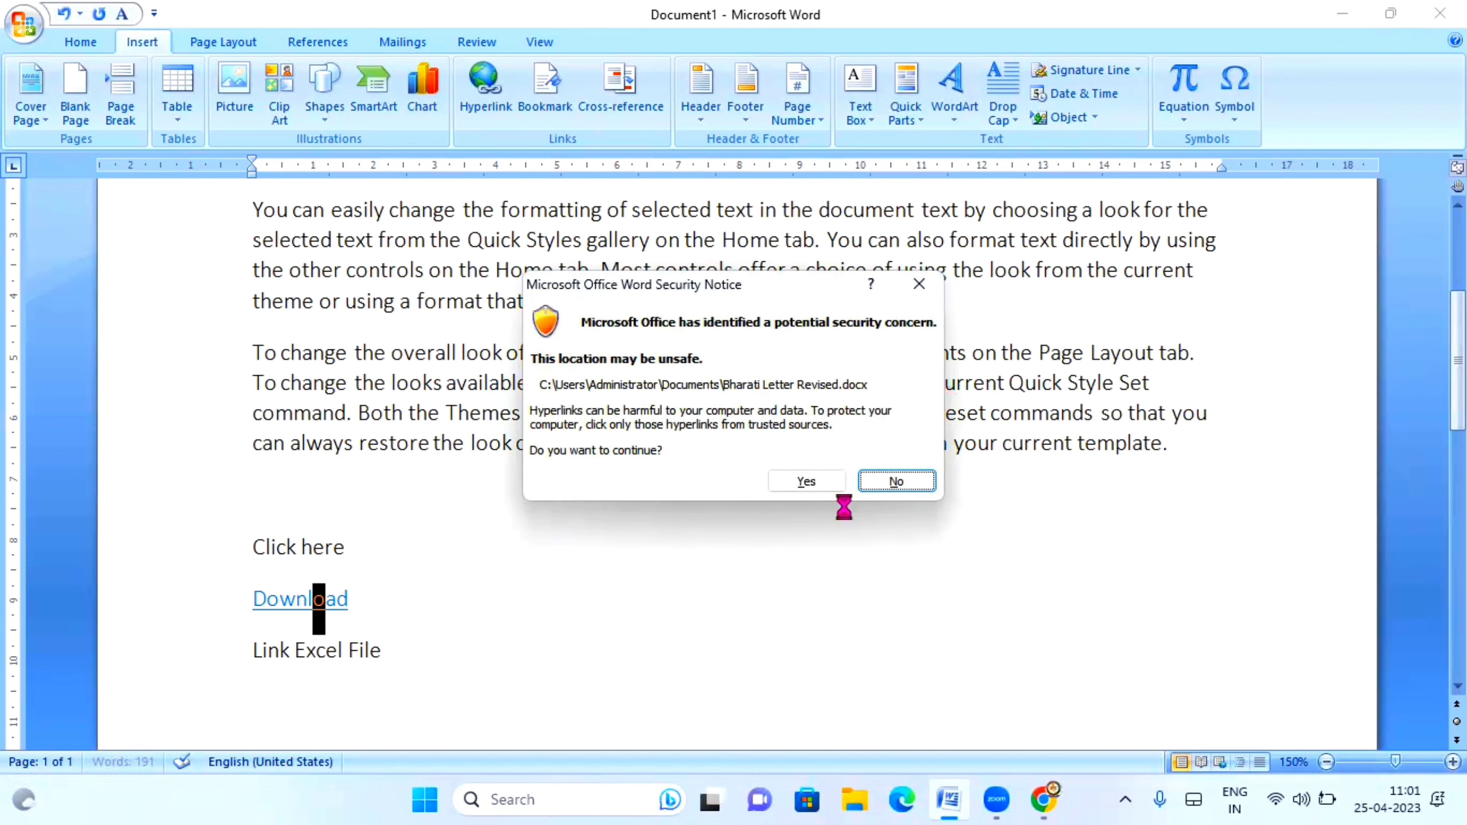
click(806, 481)
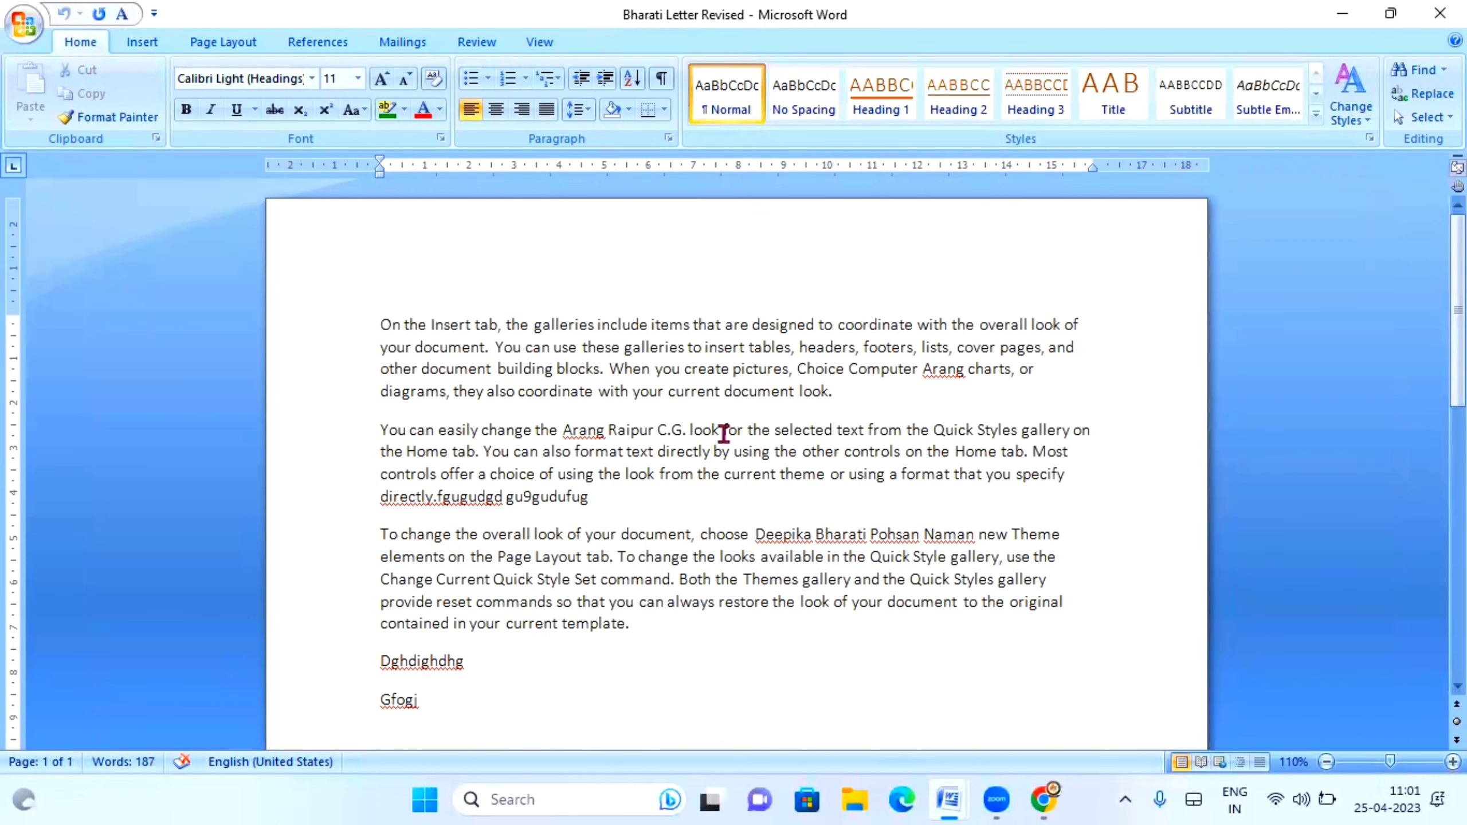
Step: Colour the letter's paragraphs down to the Dghdighdhg line red, then go back to Document1
key(ctrl+a)
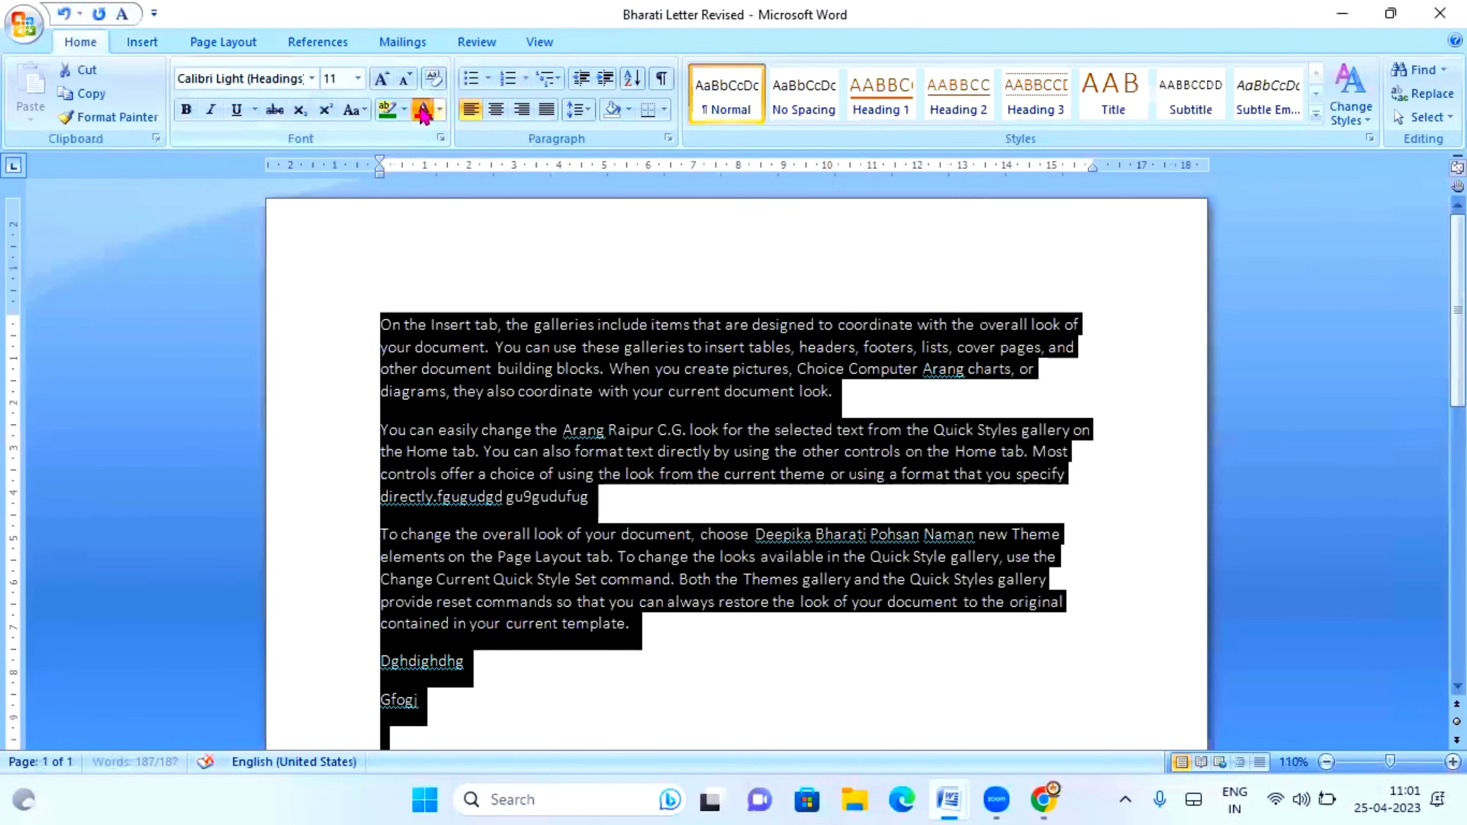
click(745, 379)
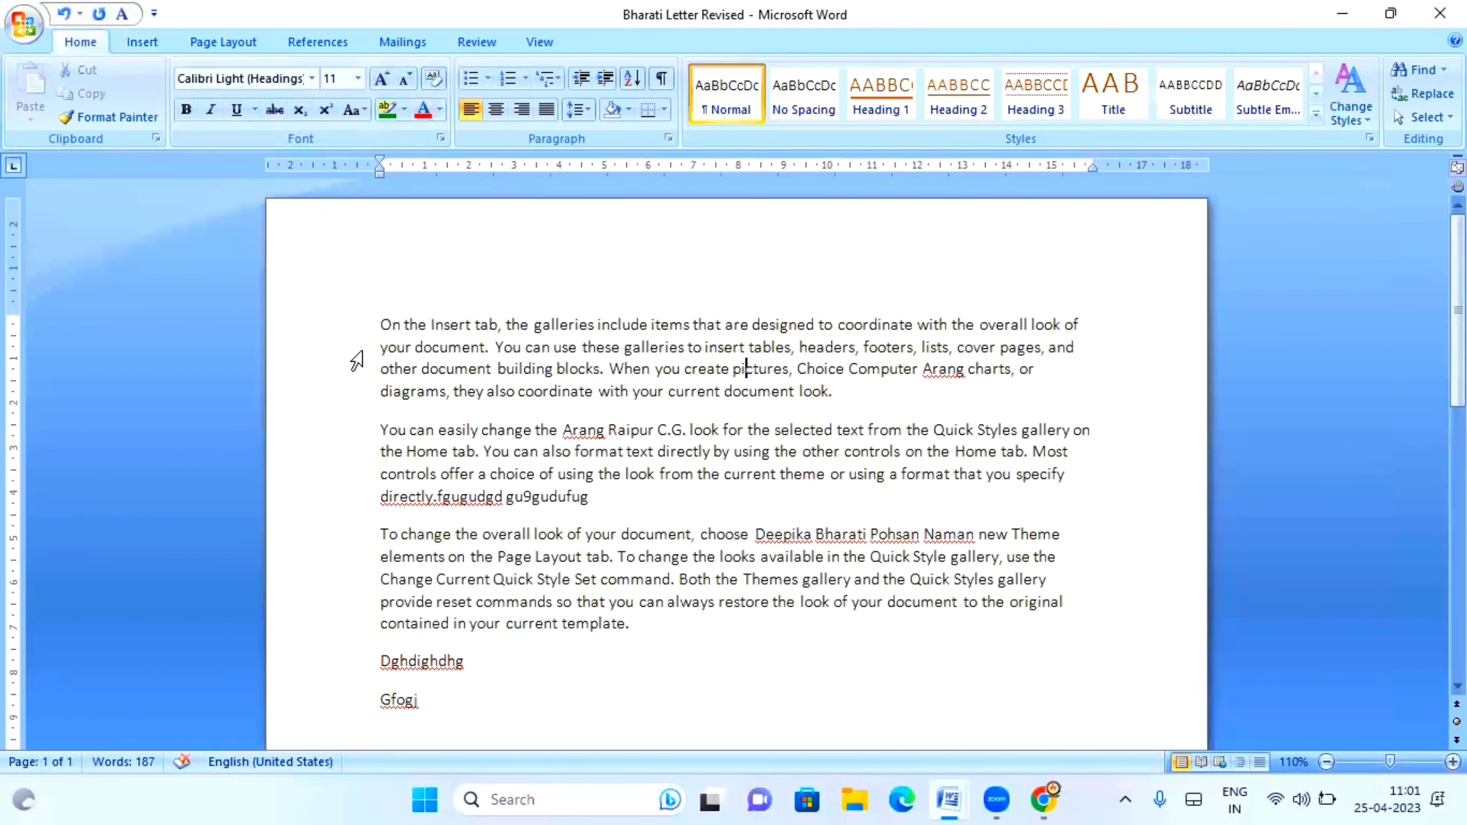
double_click(359, 329)
drag(405, 497, 450, 665)
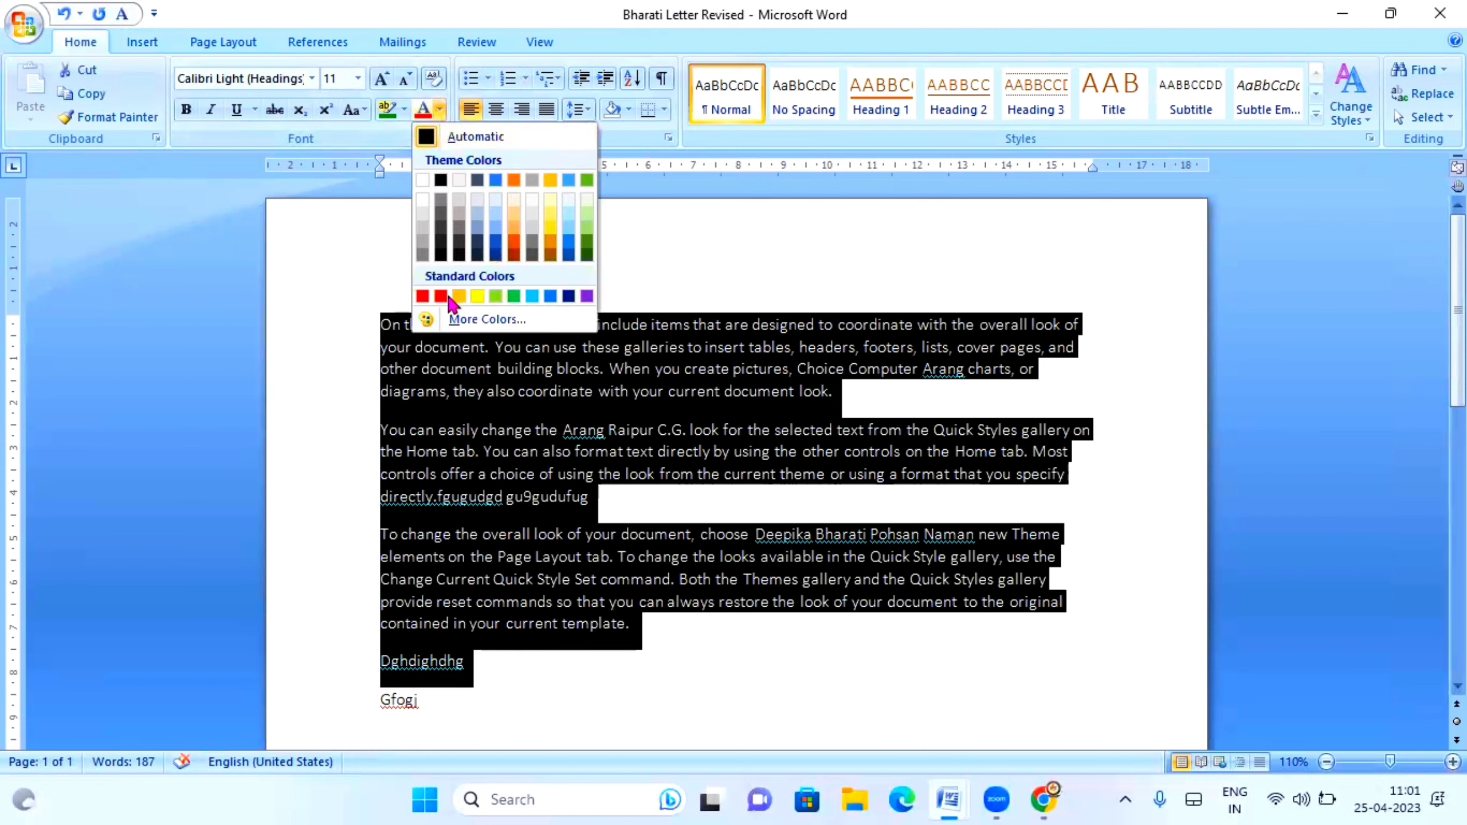
click(440, 296)
click(634, 392)
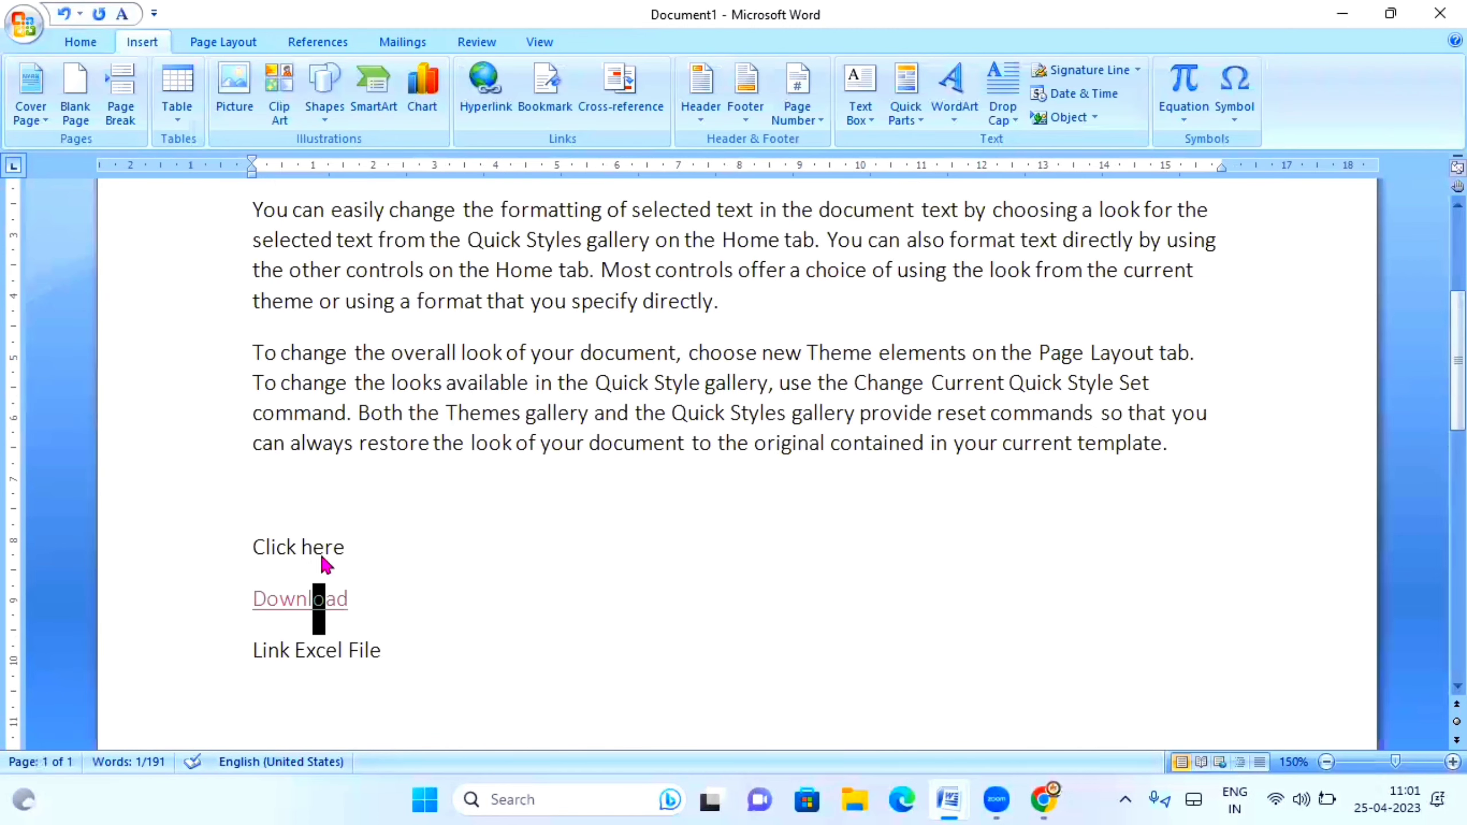
scroll(324, 564, up, 2)
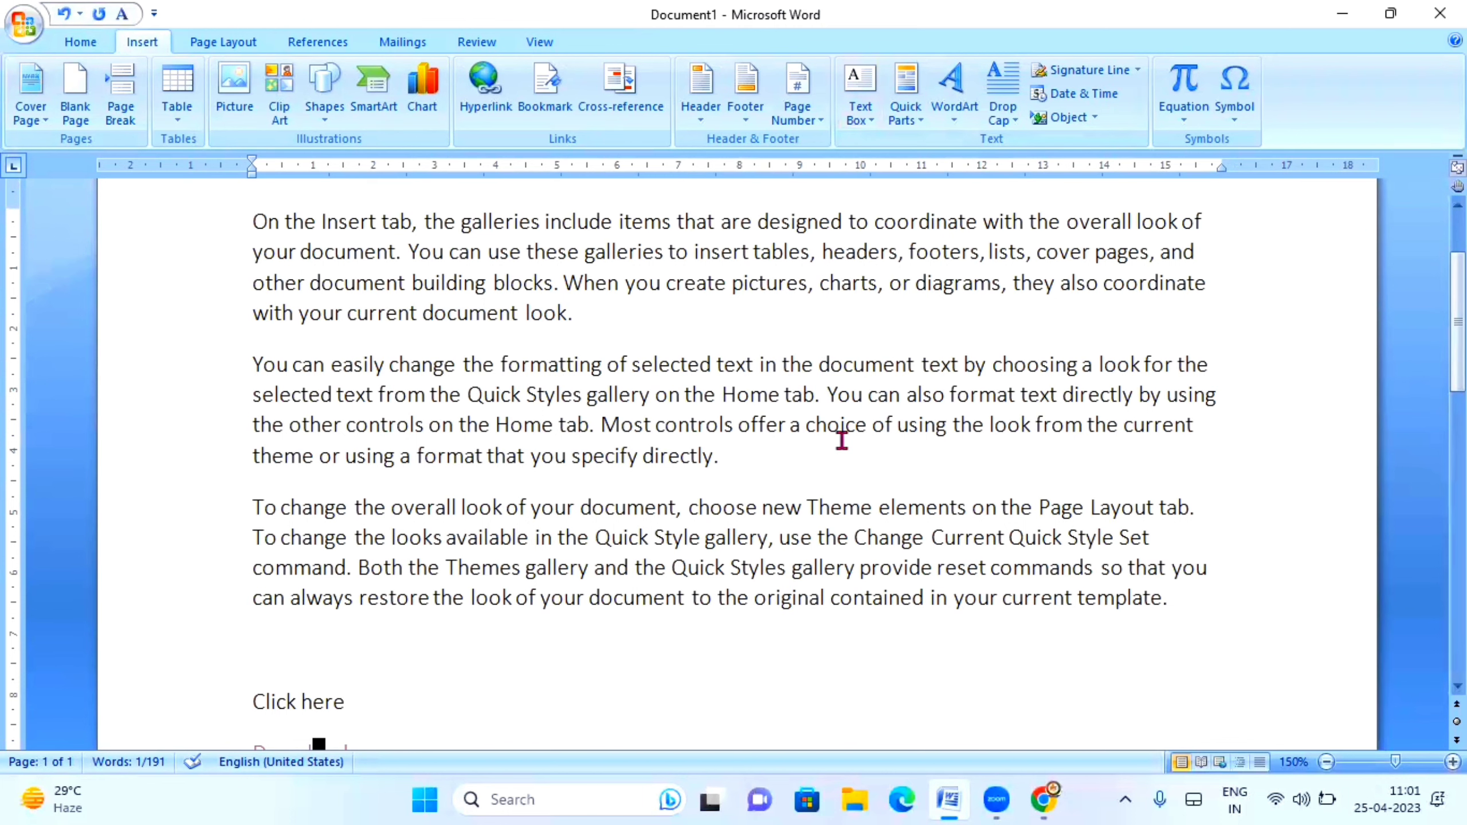
scroll(842, 440, down, 1)
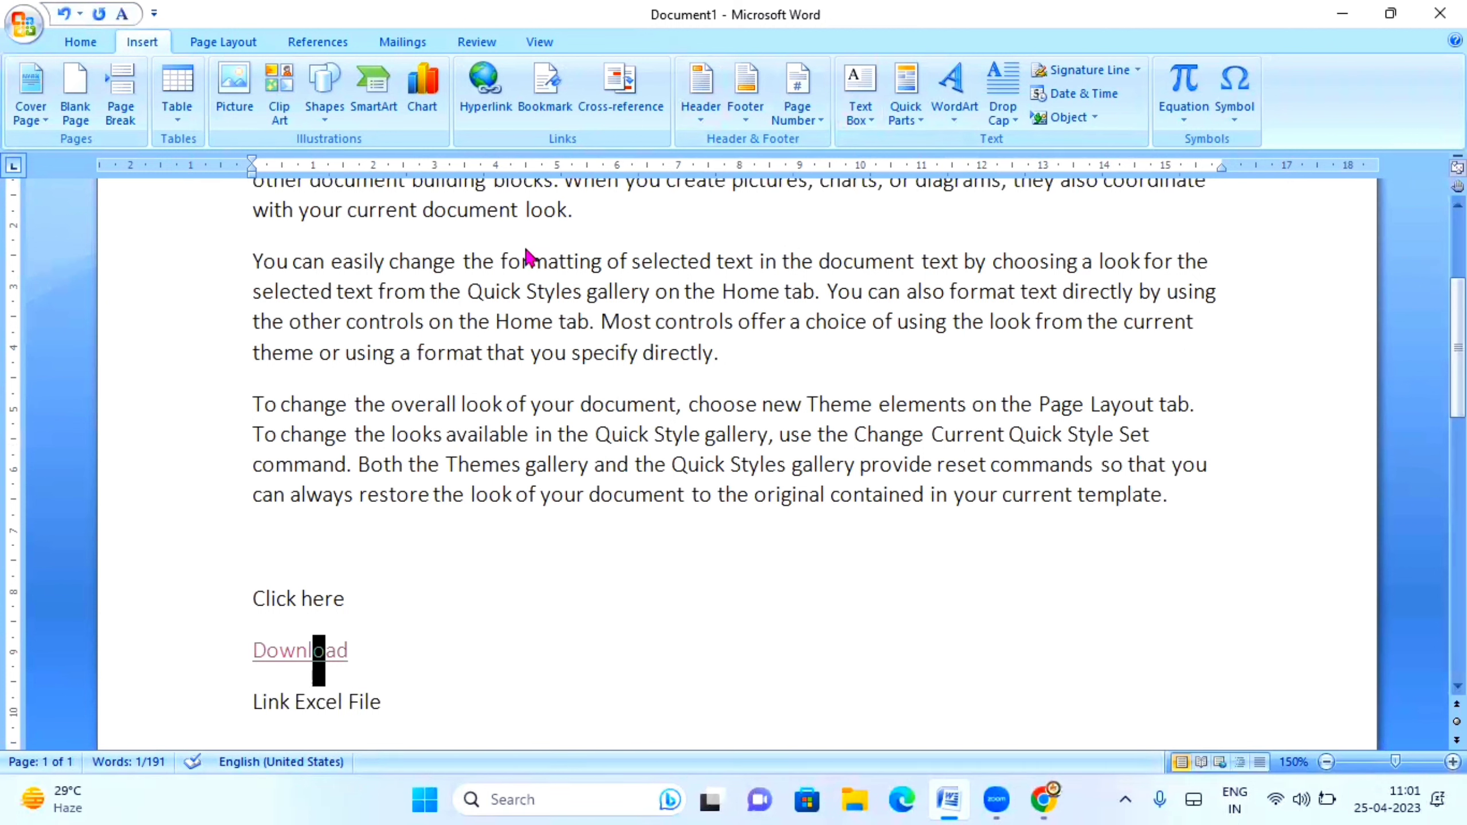
ctrl+click(286, 657)
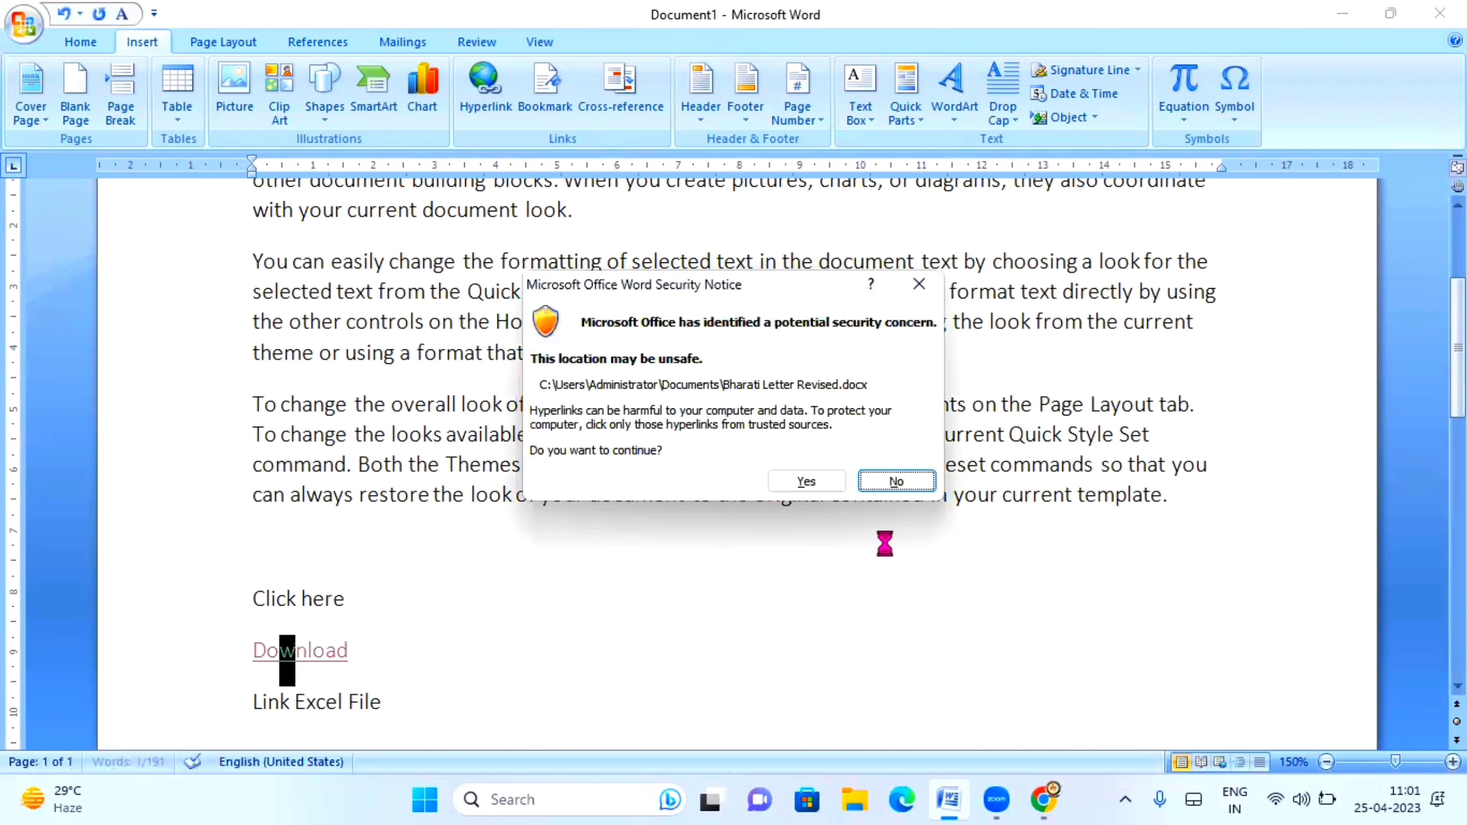
click(807, 486)
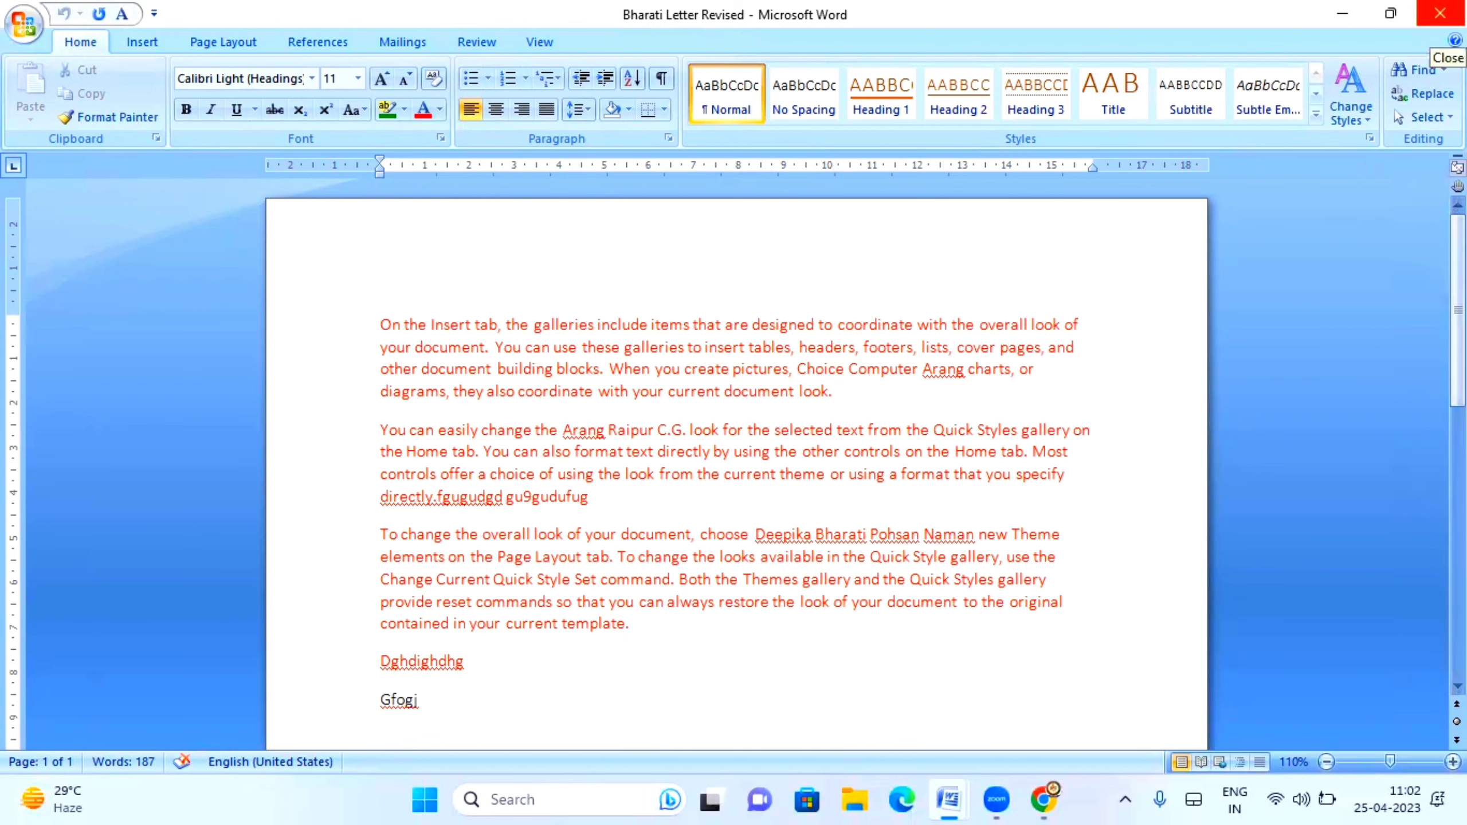
click(1440, 12)
scroll(750, 405, down, 1)
scroll(541, 544, down, 1)
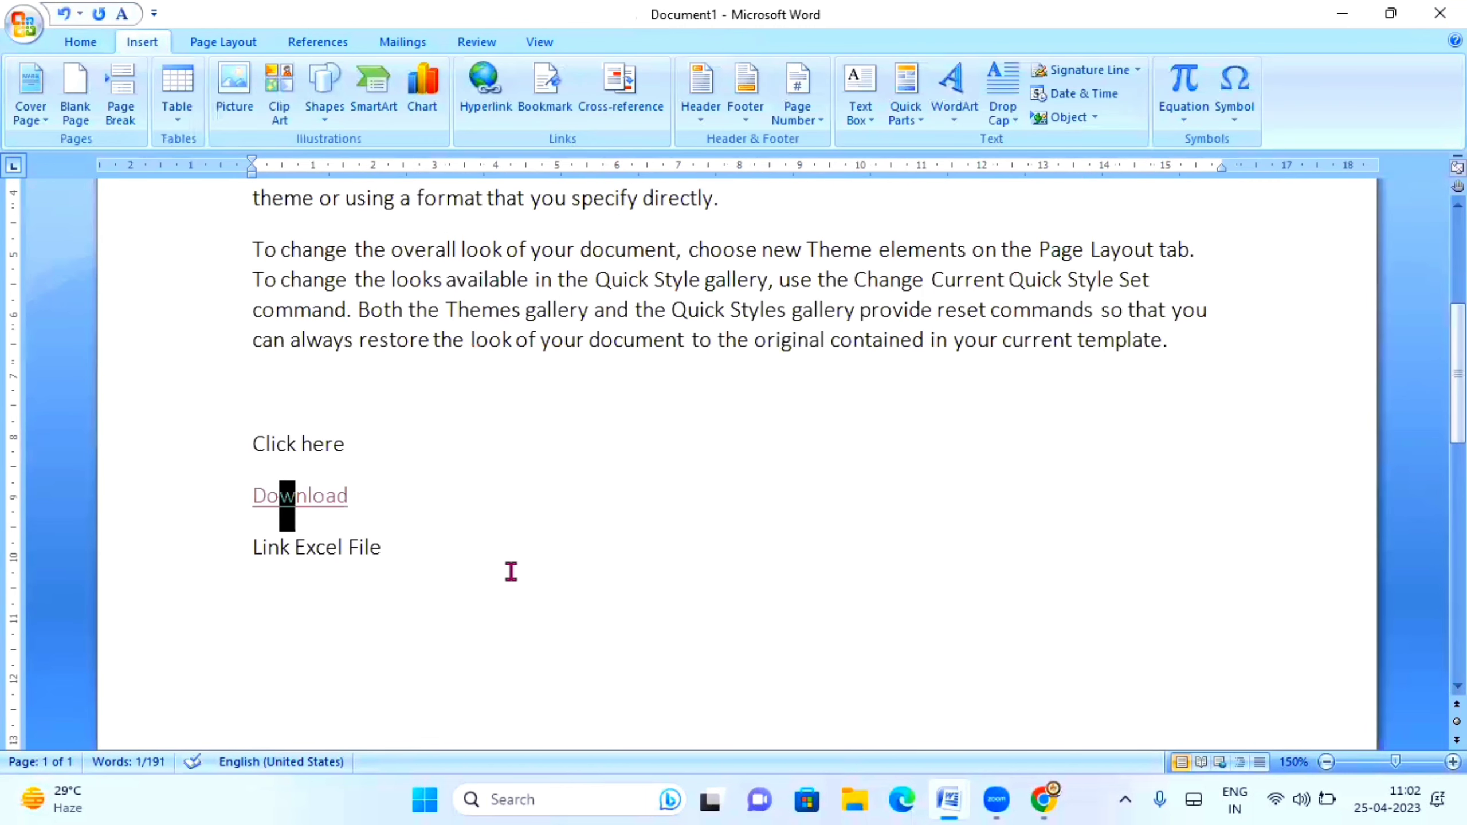
Step: Hyperlink the 'Link Excel File' line to computer.xlsx in Documents
drag(398, 549, 250, 541)
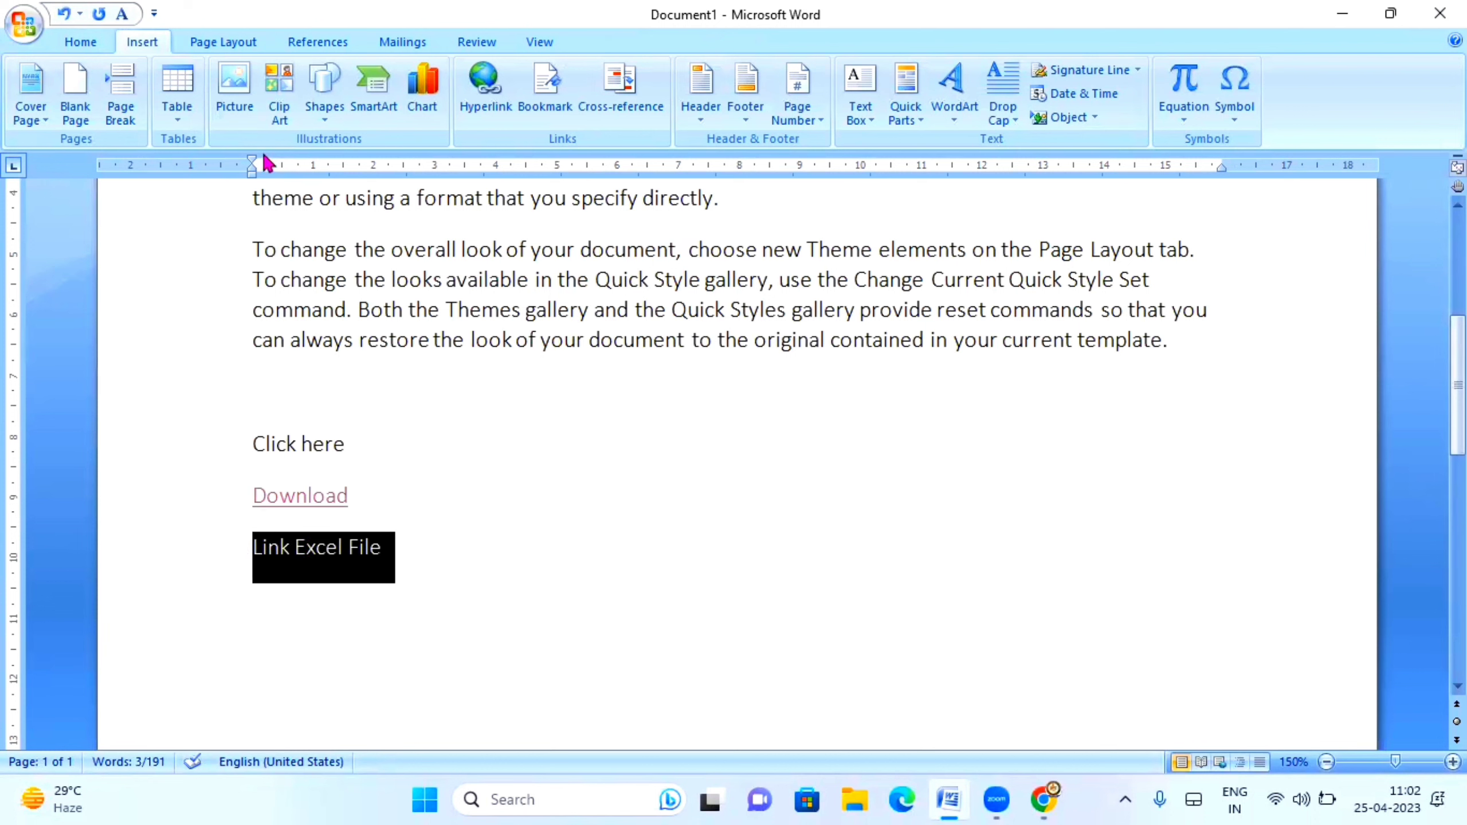
click(485, 90)
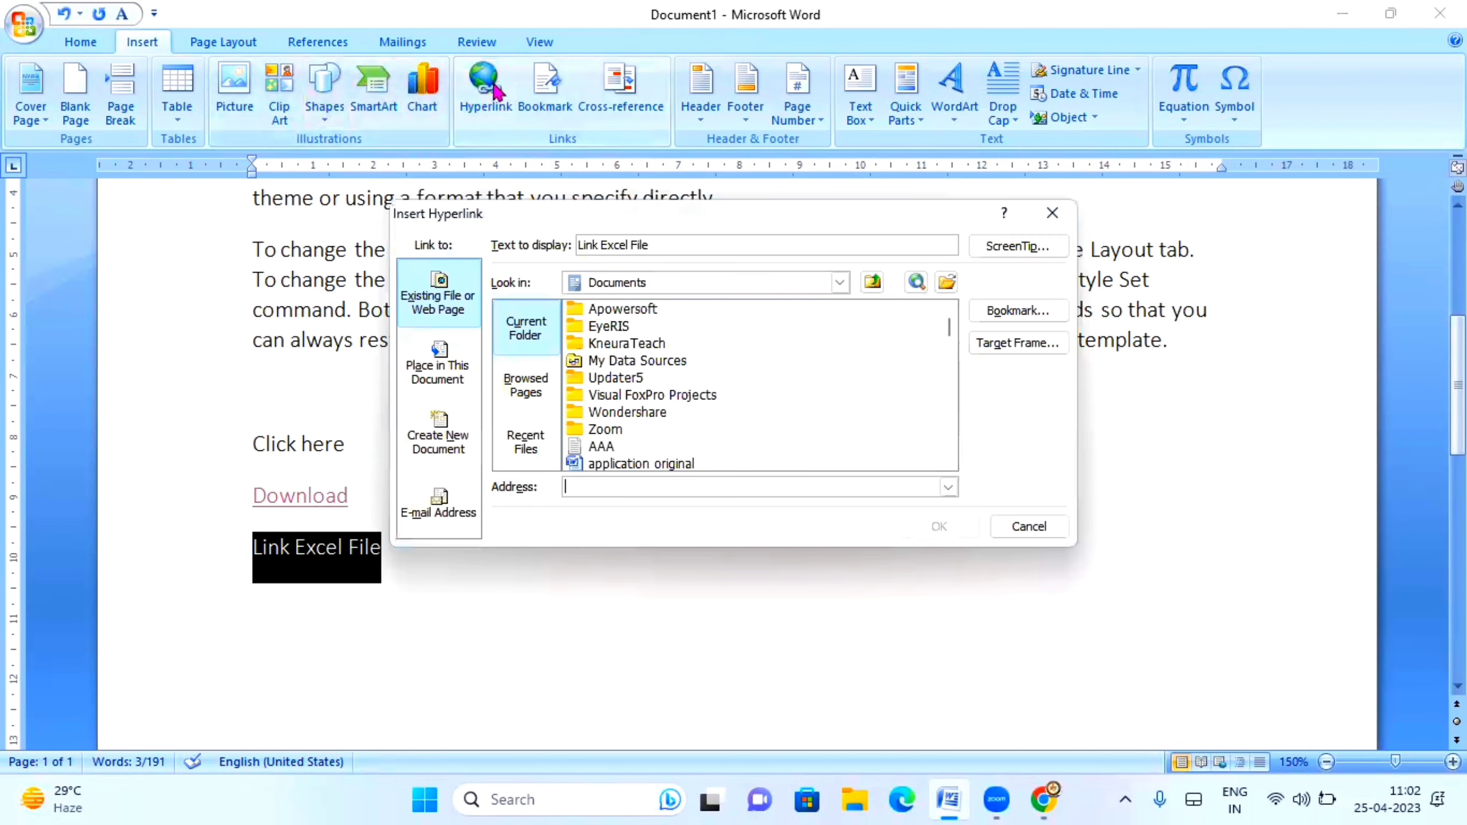
scroll(804, 396, down, 3)
scroll(805, 395, down, 1)
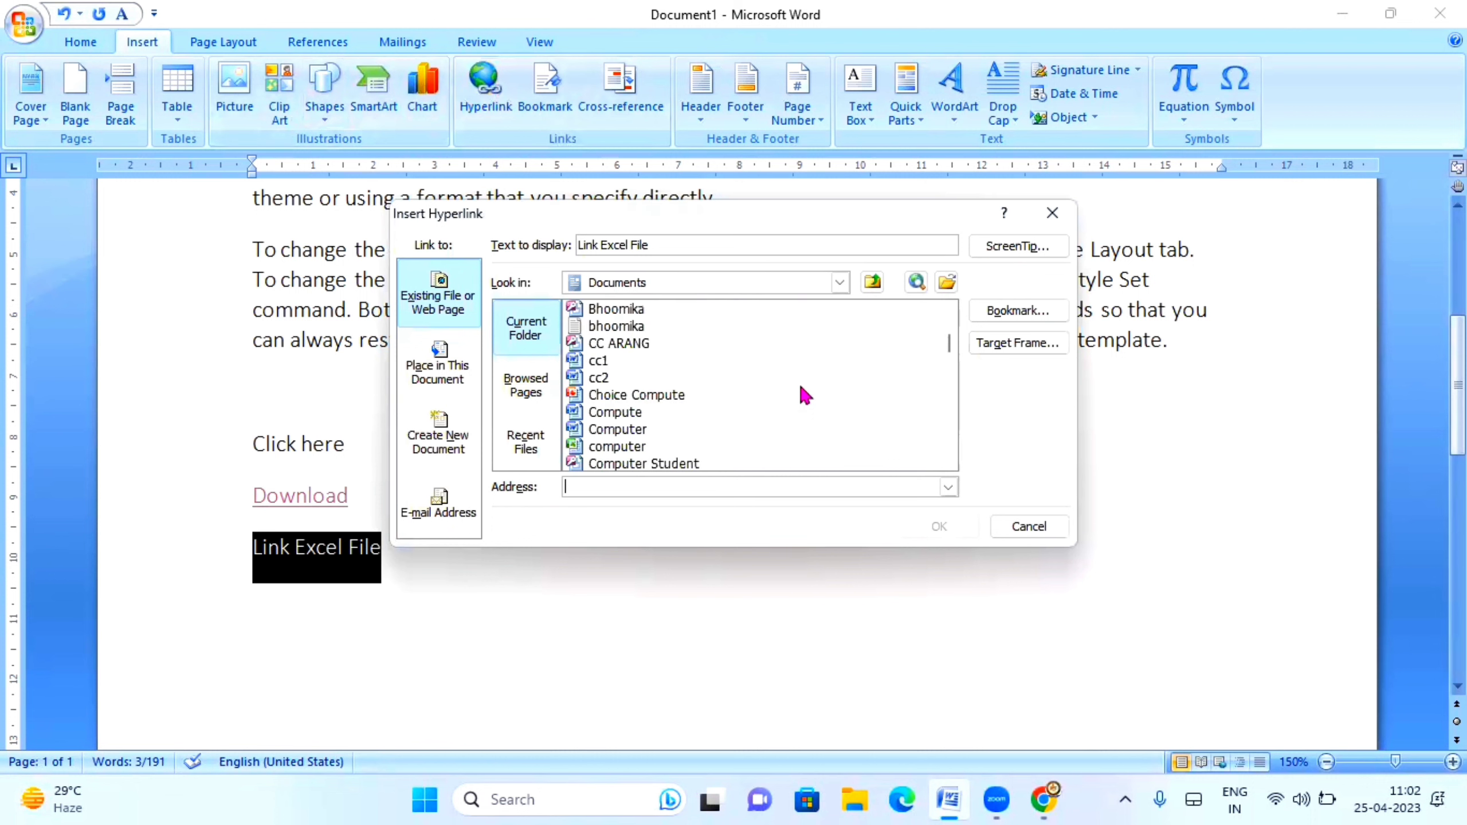
scroll(805, 395, down, 1)
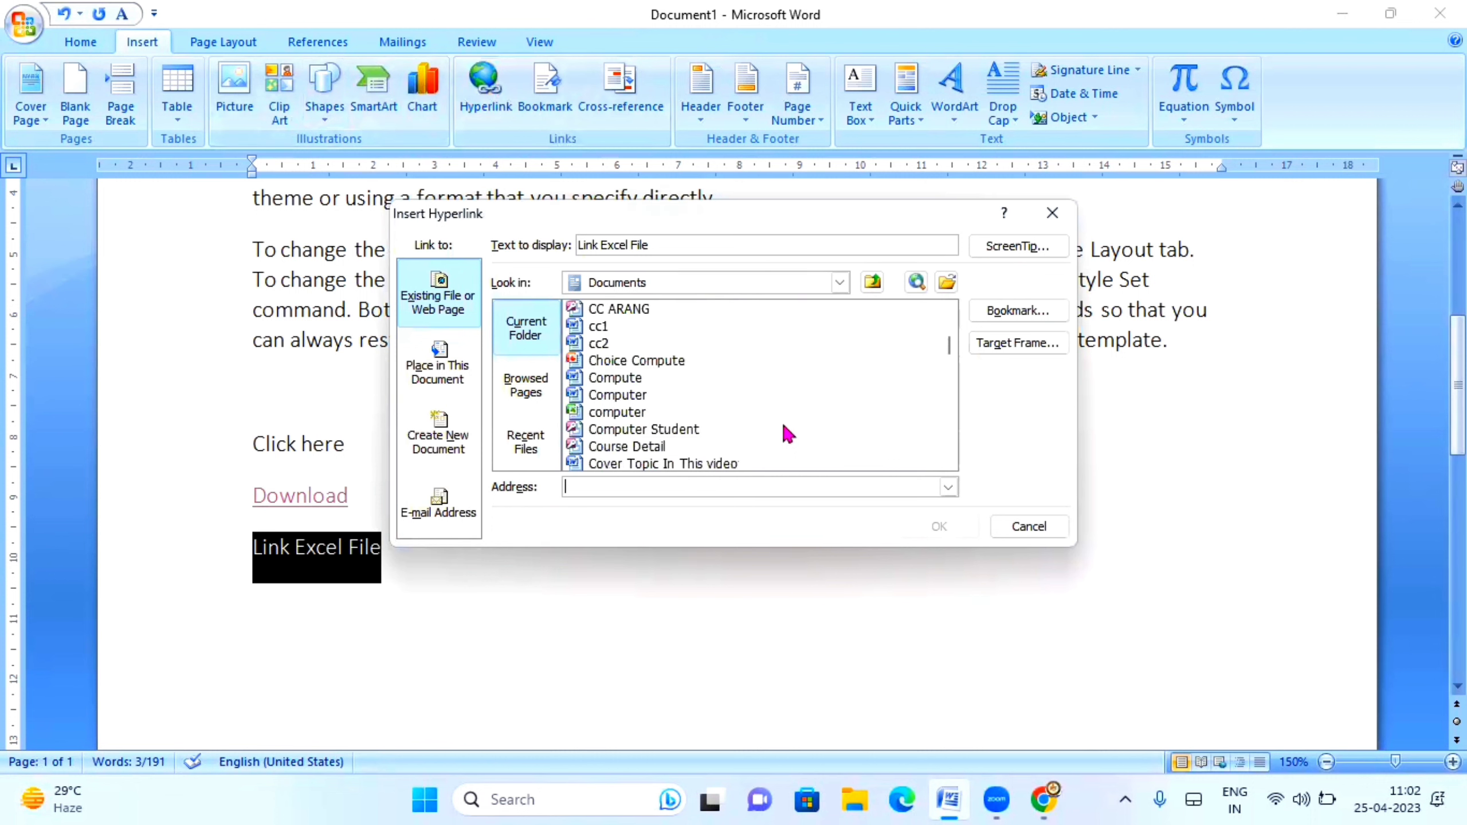
click(590, 412)
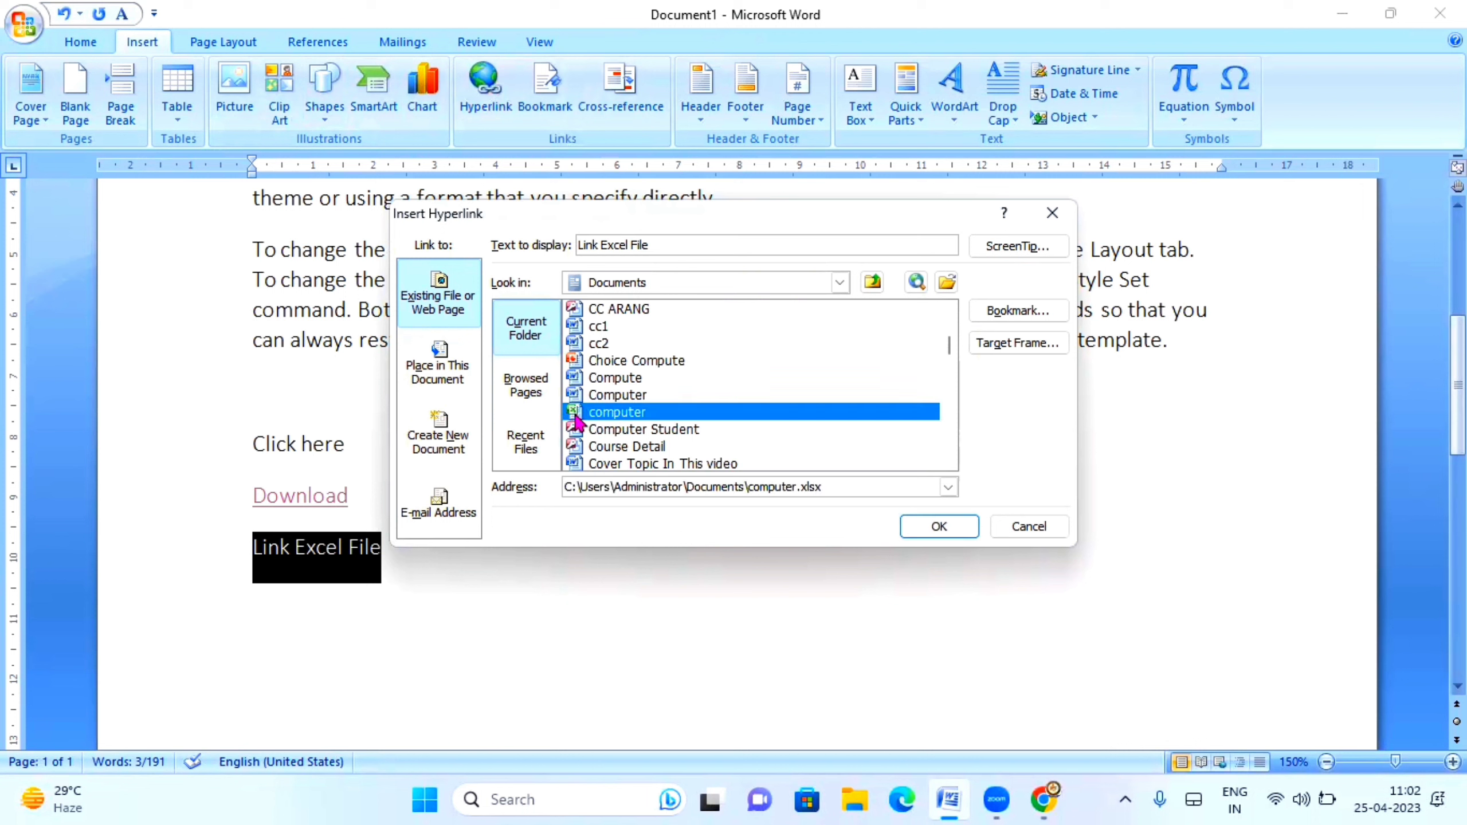
click(921, 525)
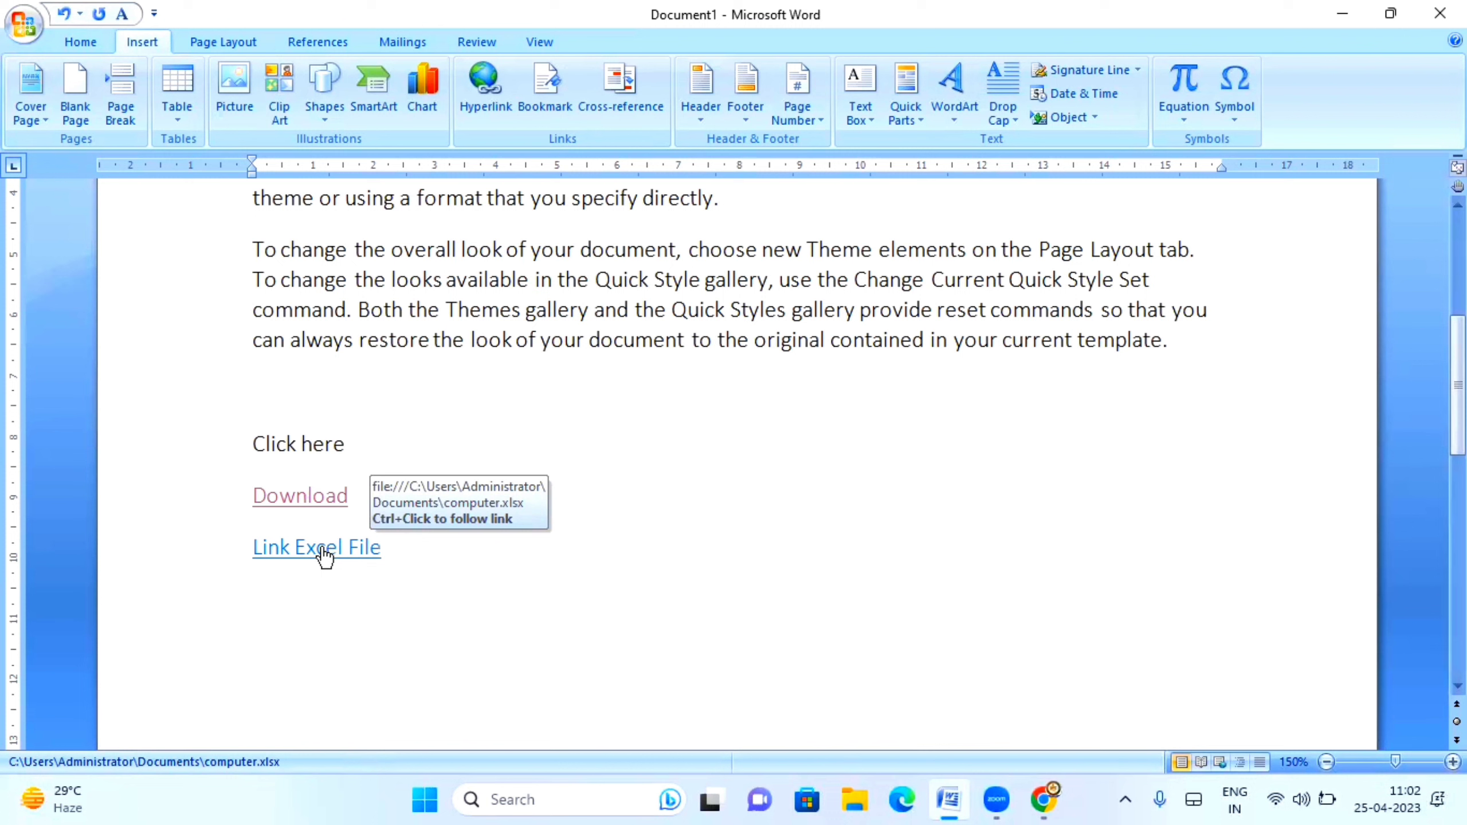
ctrl+click(324, 556)
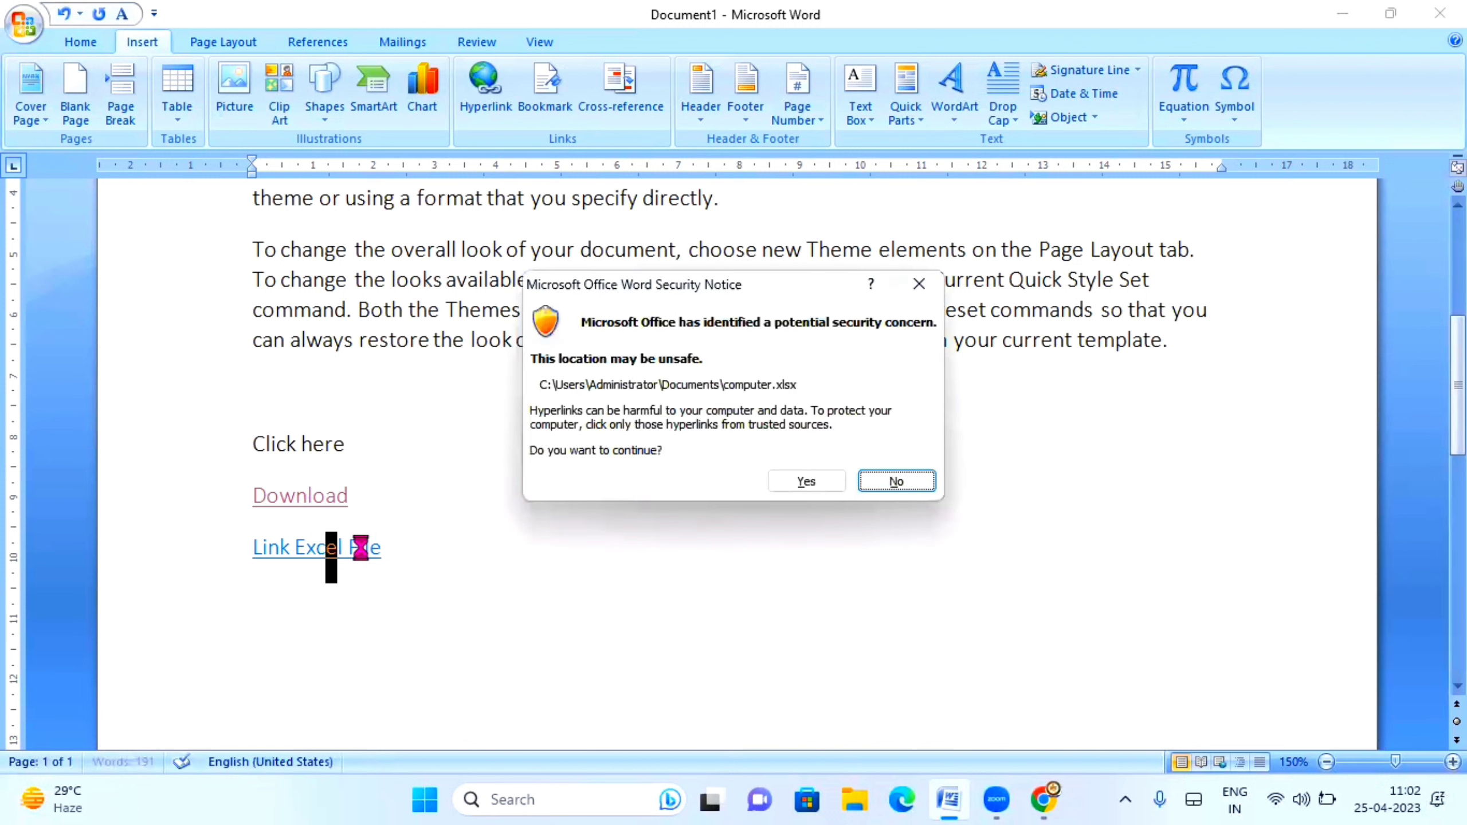
click(808, 482)
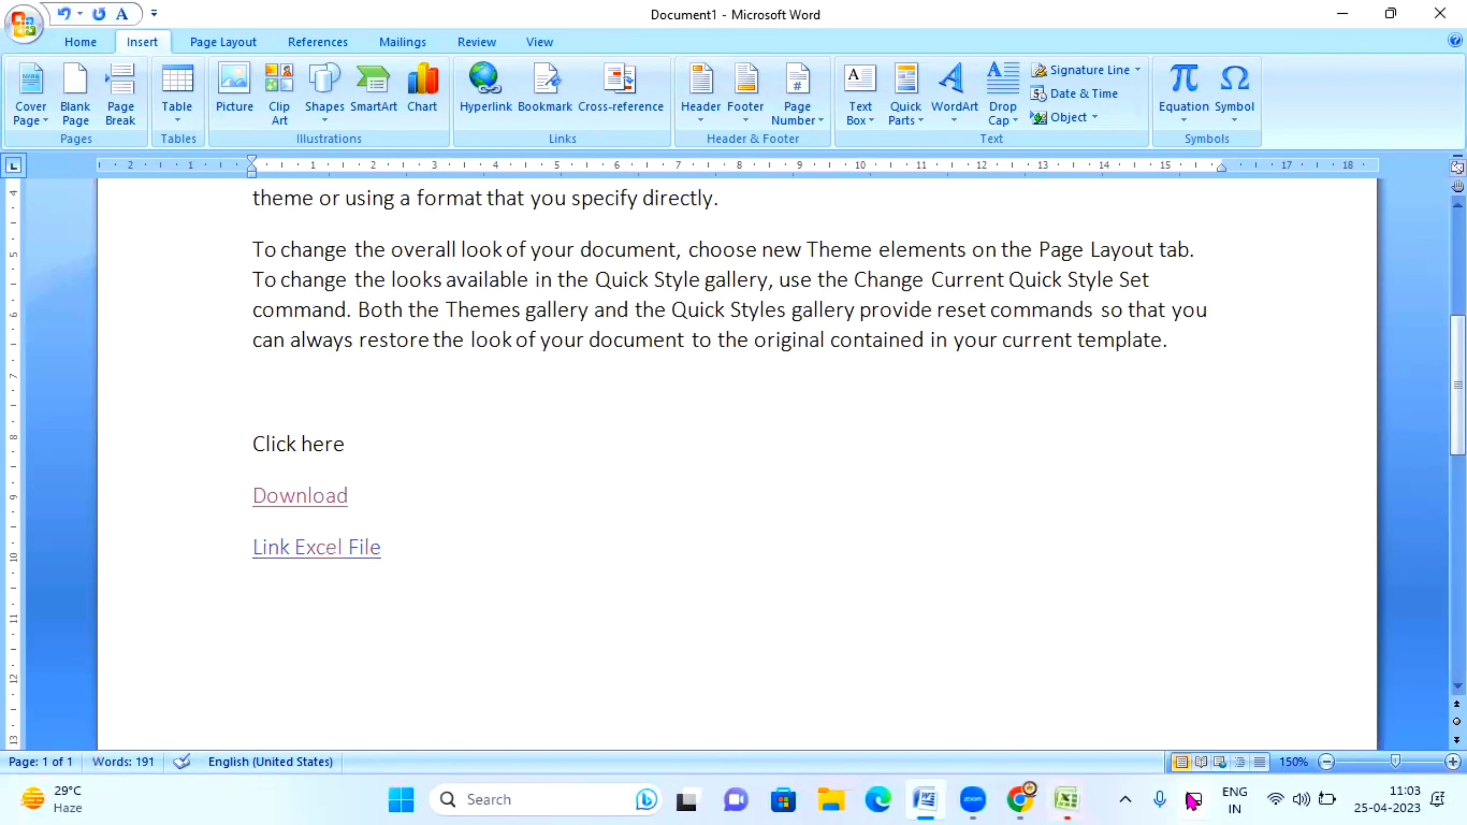
click(1066, 801)
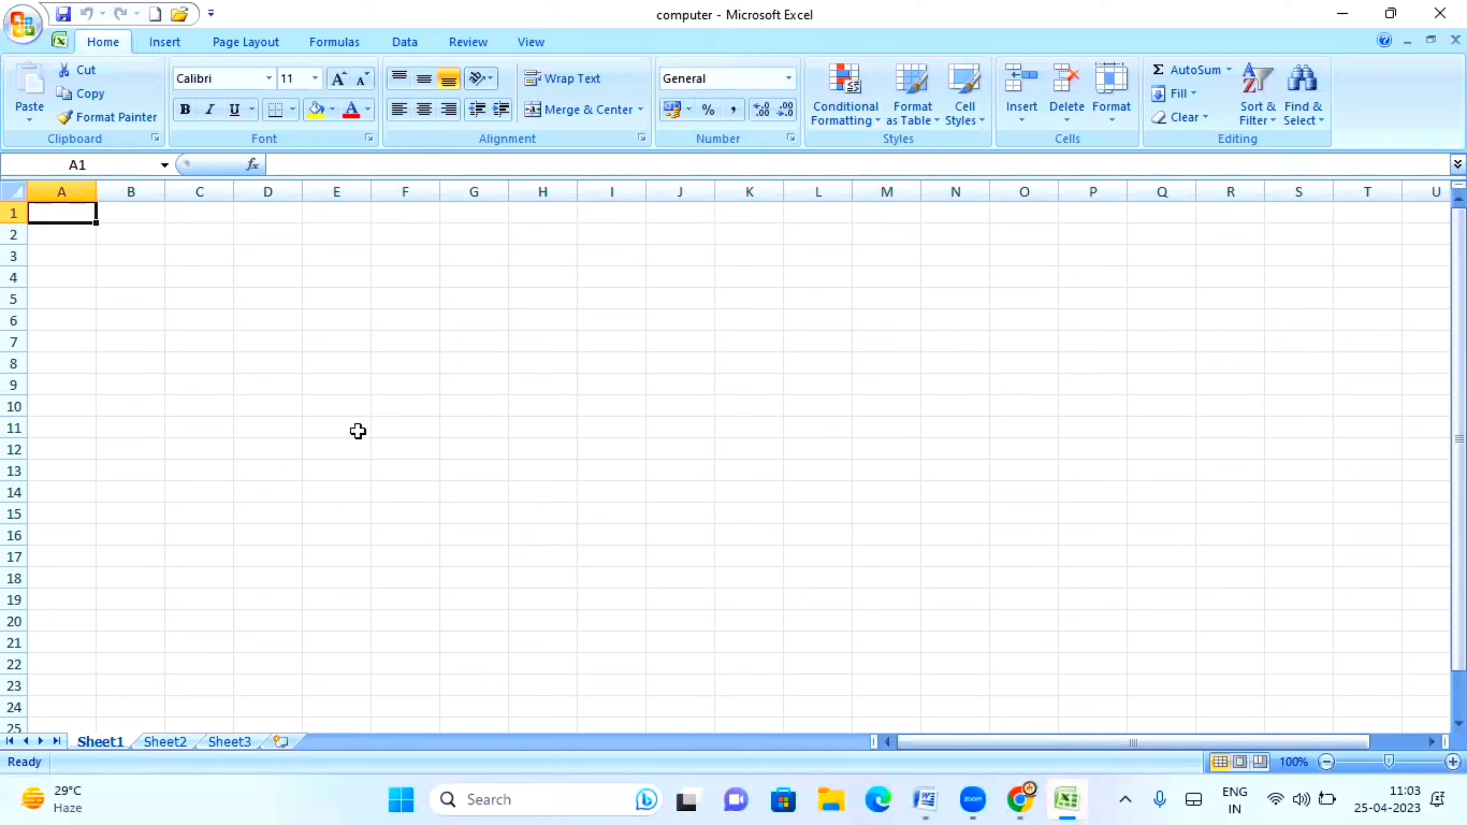
click(147, 321)
drag(86, 255, 546, 408)
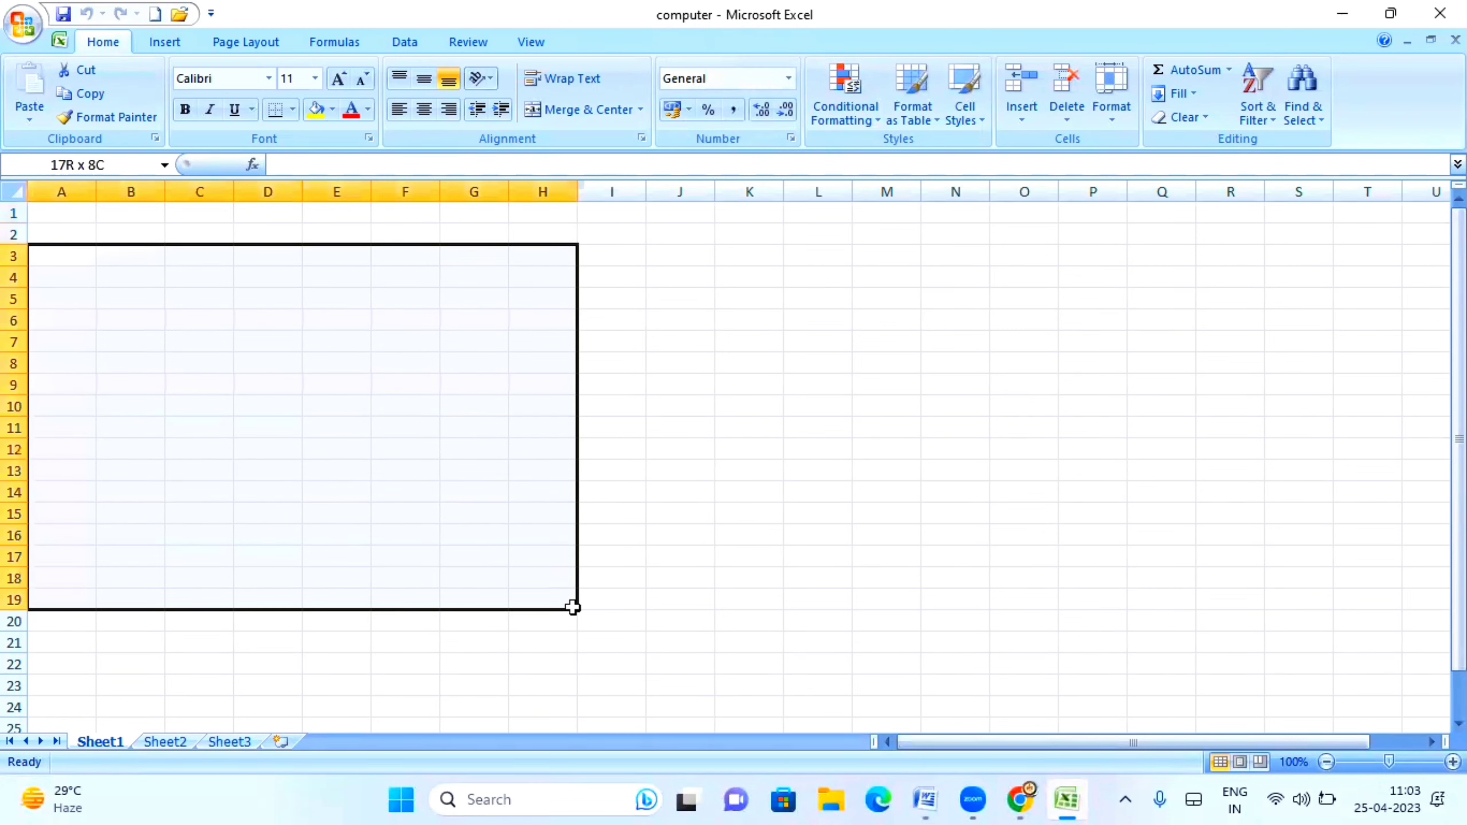
drag(580, 510, 575, 607)
click(832, 469)
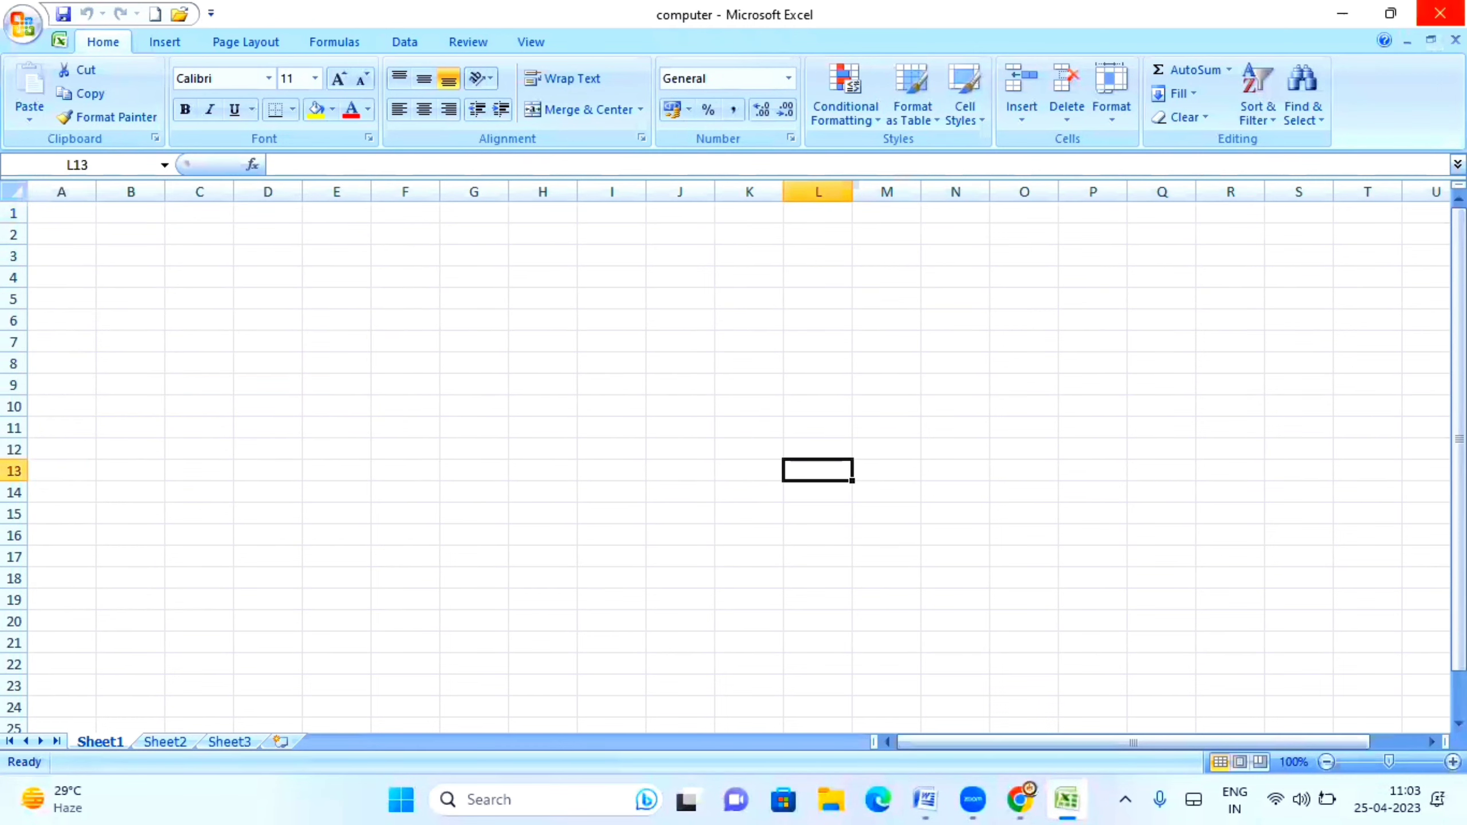
click(1440, 12)
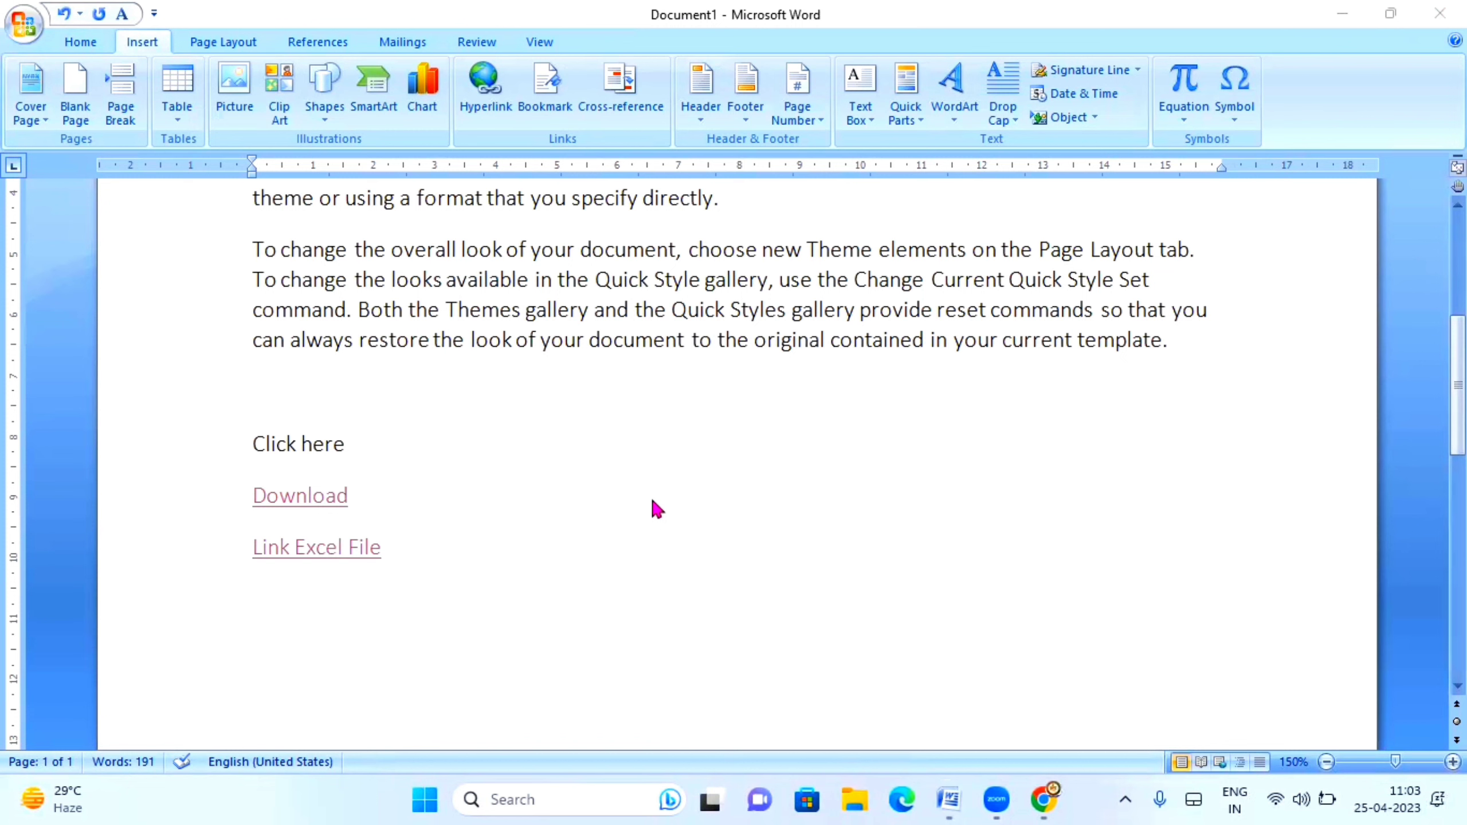
Step: Hyperlink the word 'document' in the second paragraph to Application revised.docx
scroll(670, 503, up, 2)
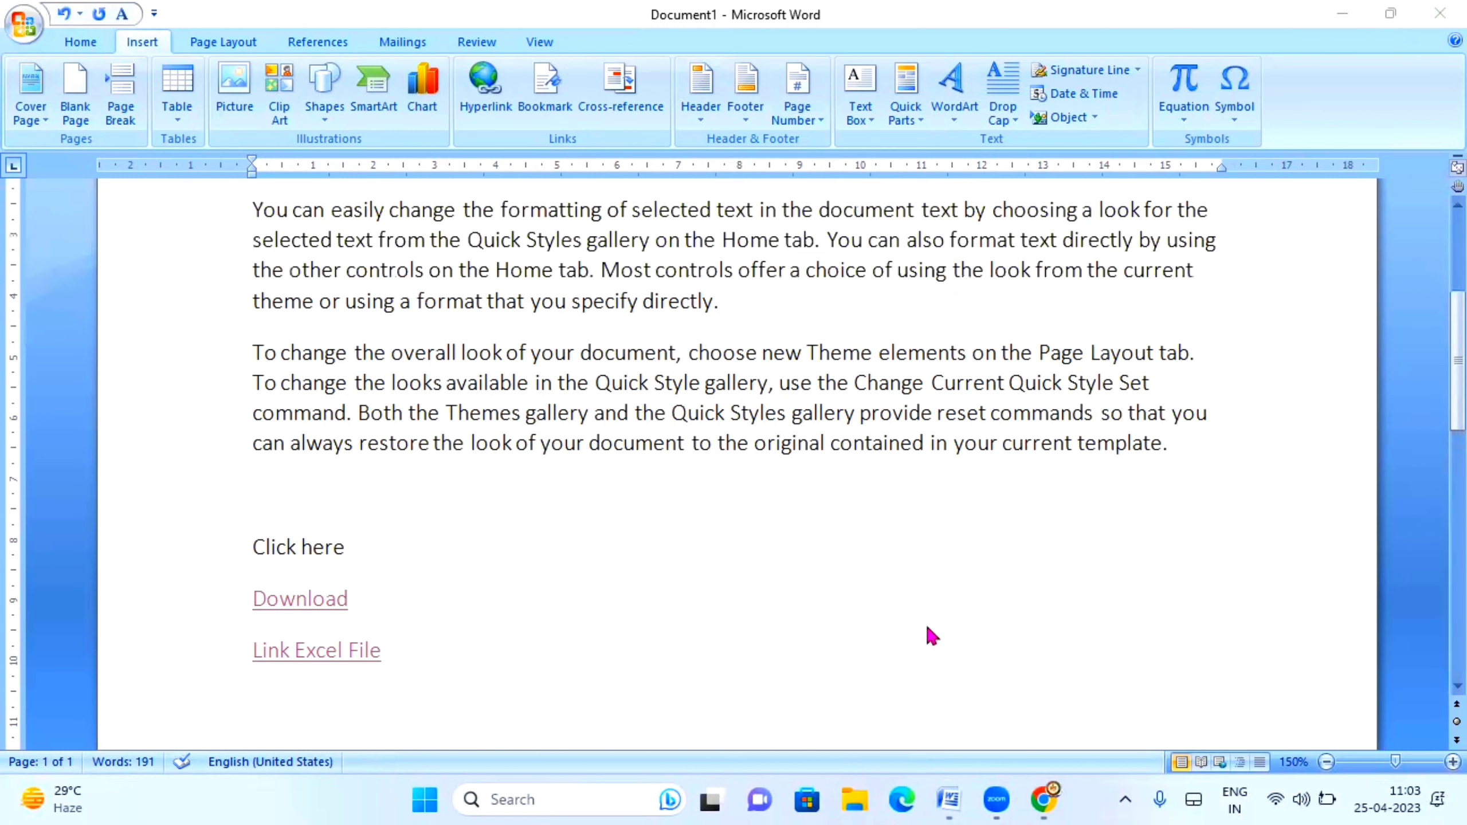
scroll(925, 627, up, 2)
click(818, 306)
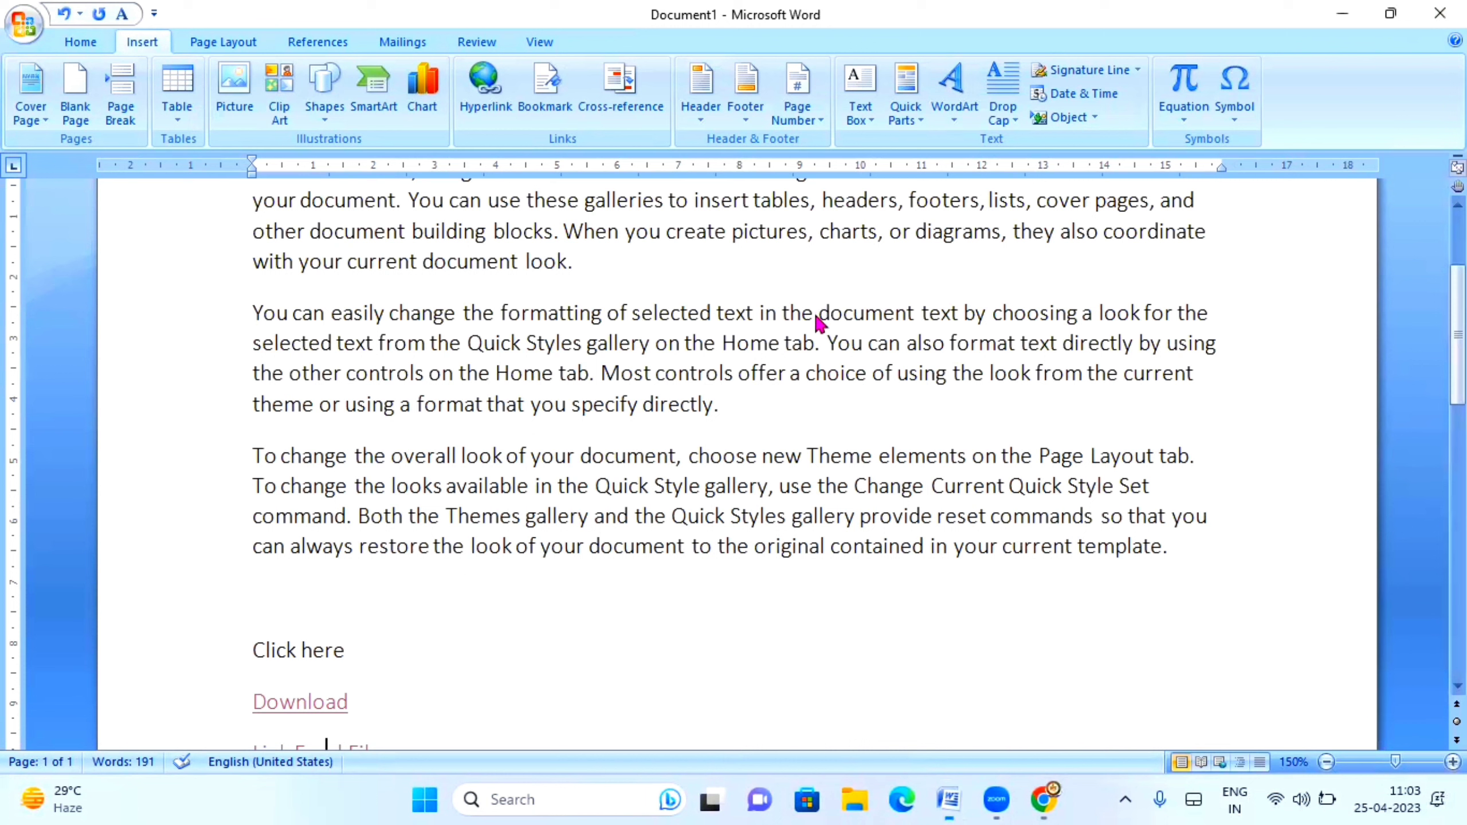
drag(822, 306, 902, 328)
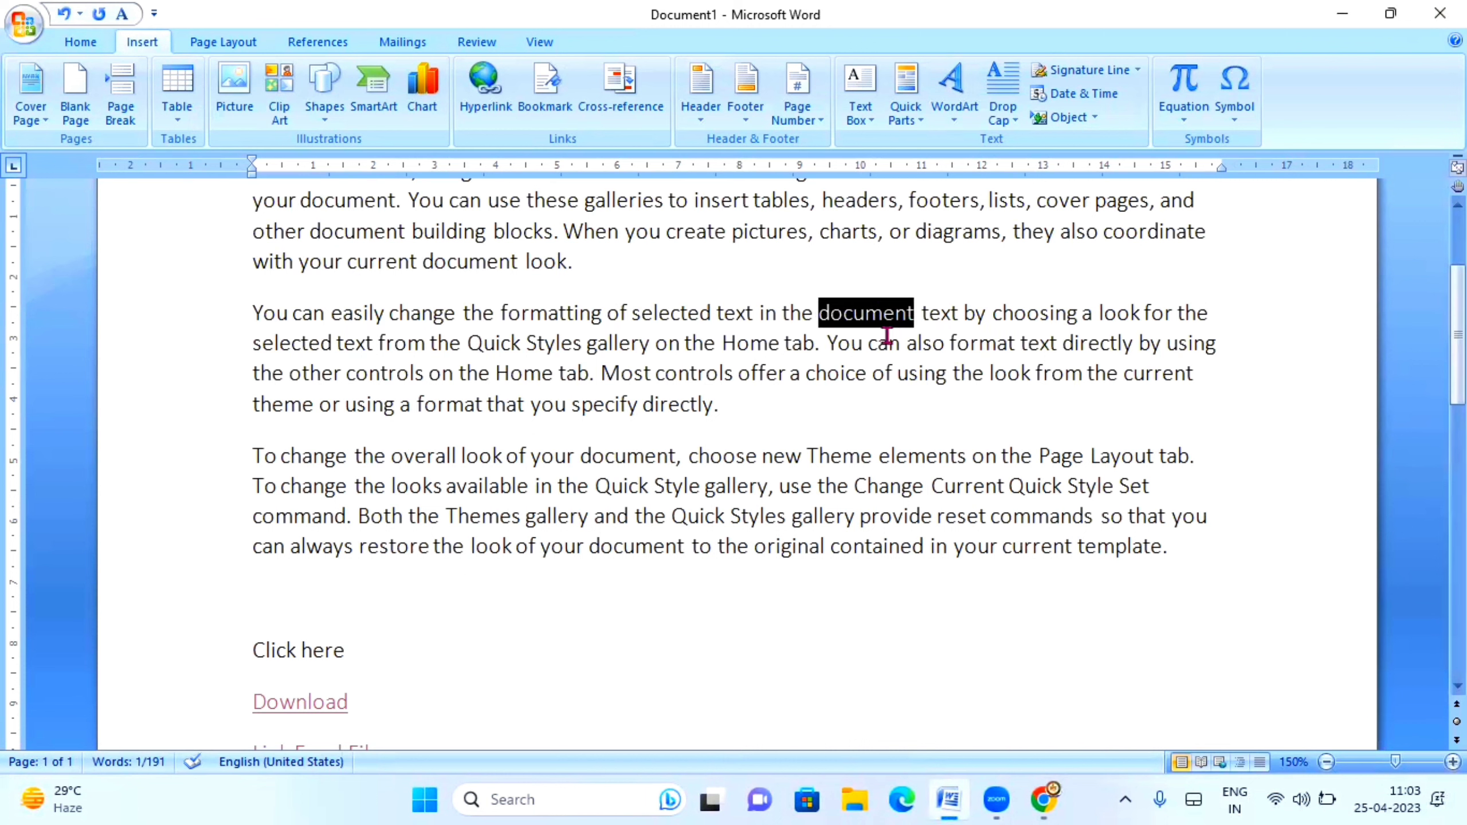
click(485, 86)
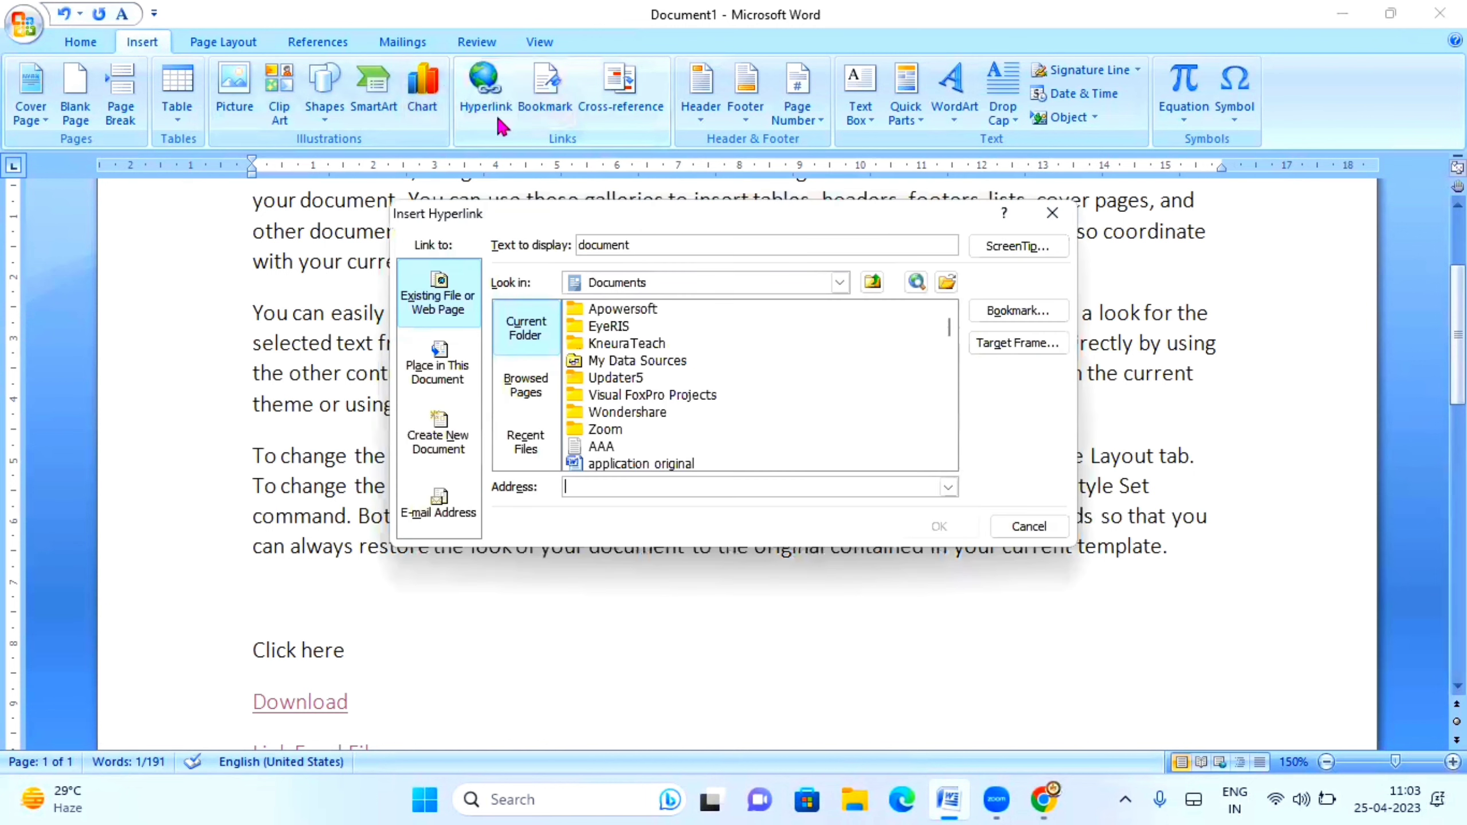
scroll(642, 439, down, 1)
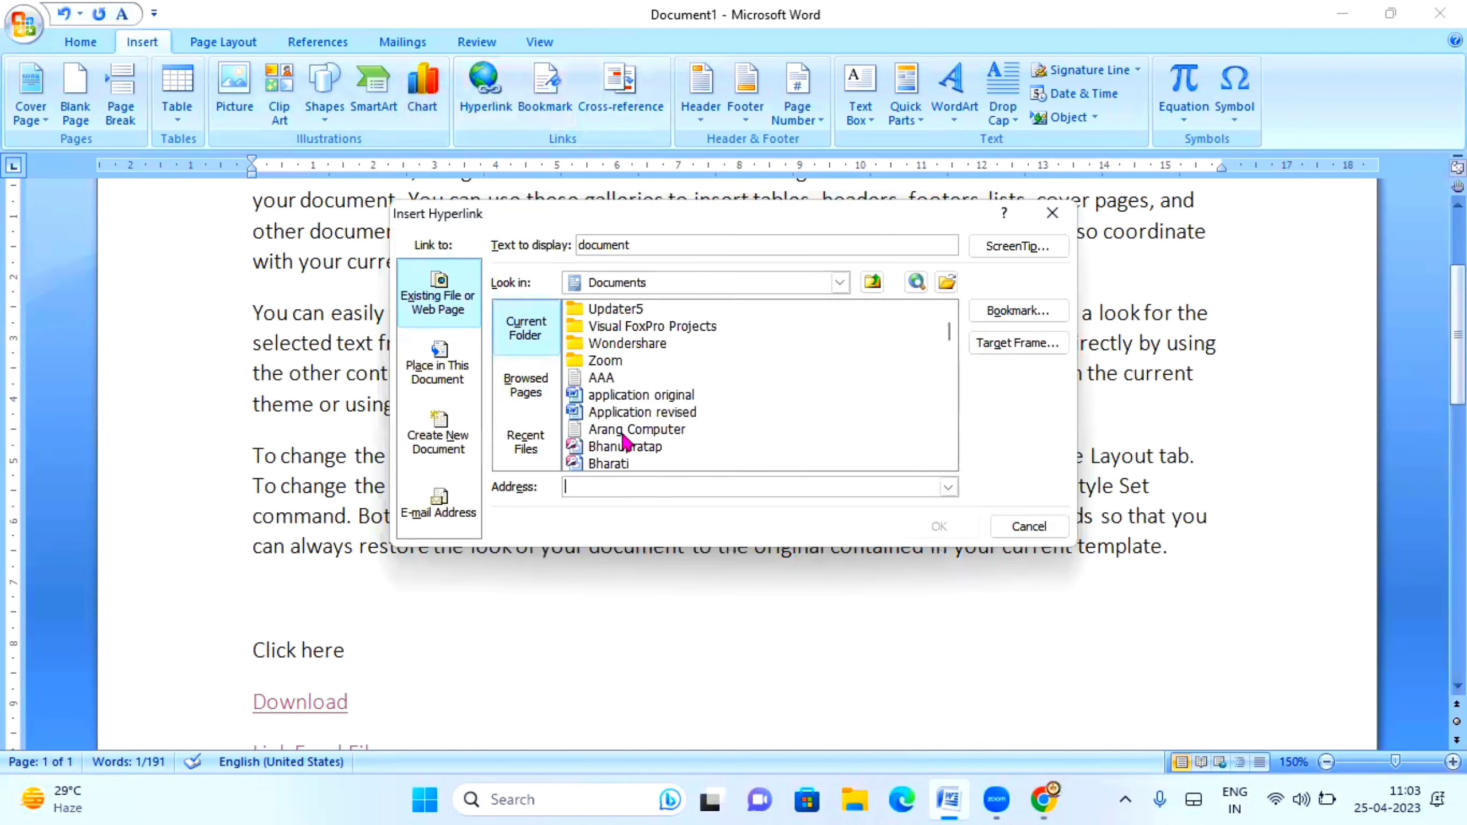
click(630, 411)
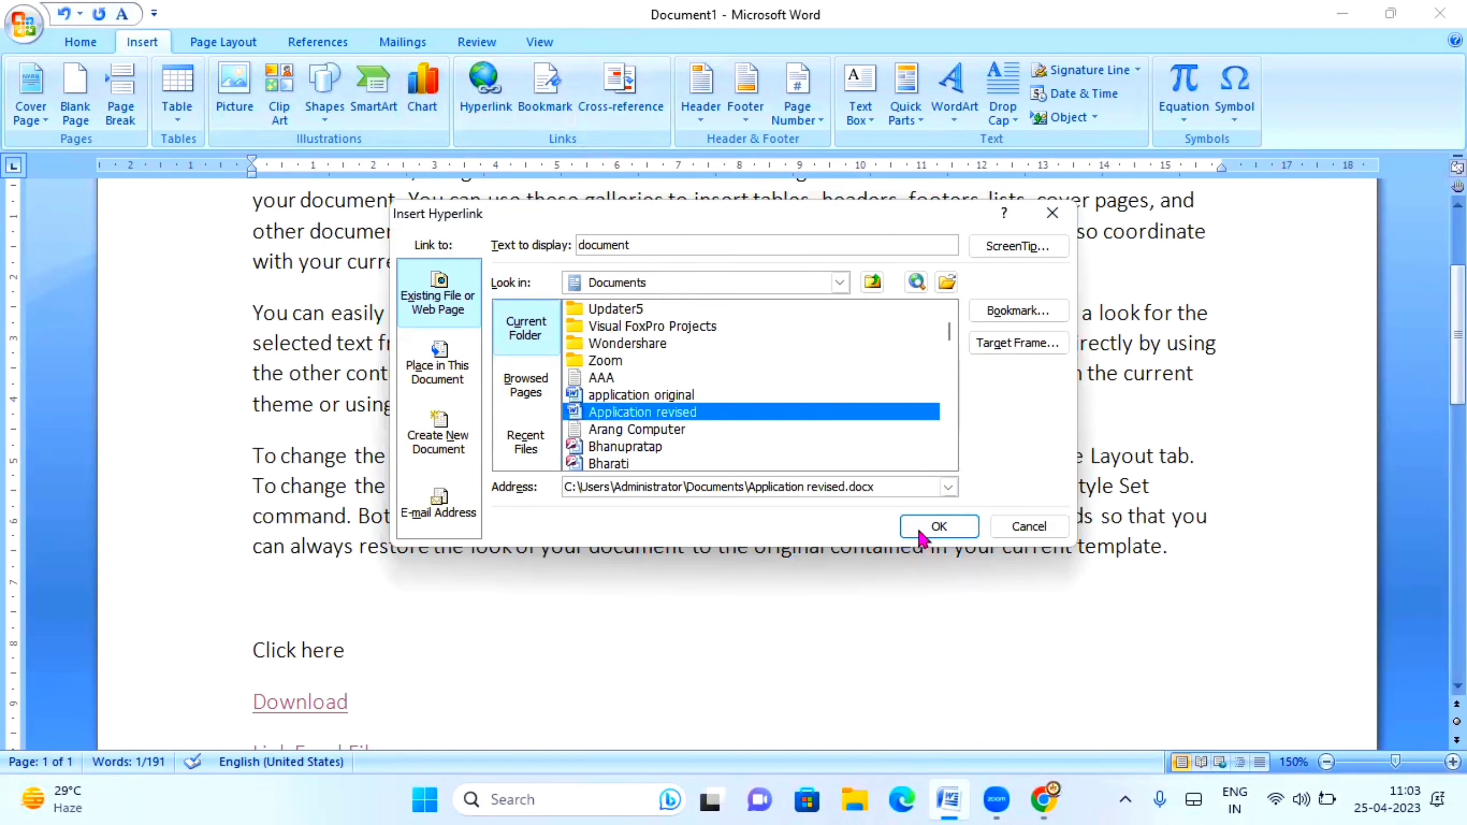
click(937, 526)
mouse_move(866, 313)
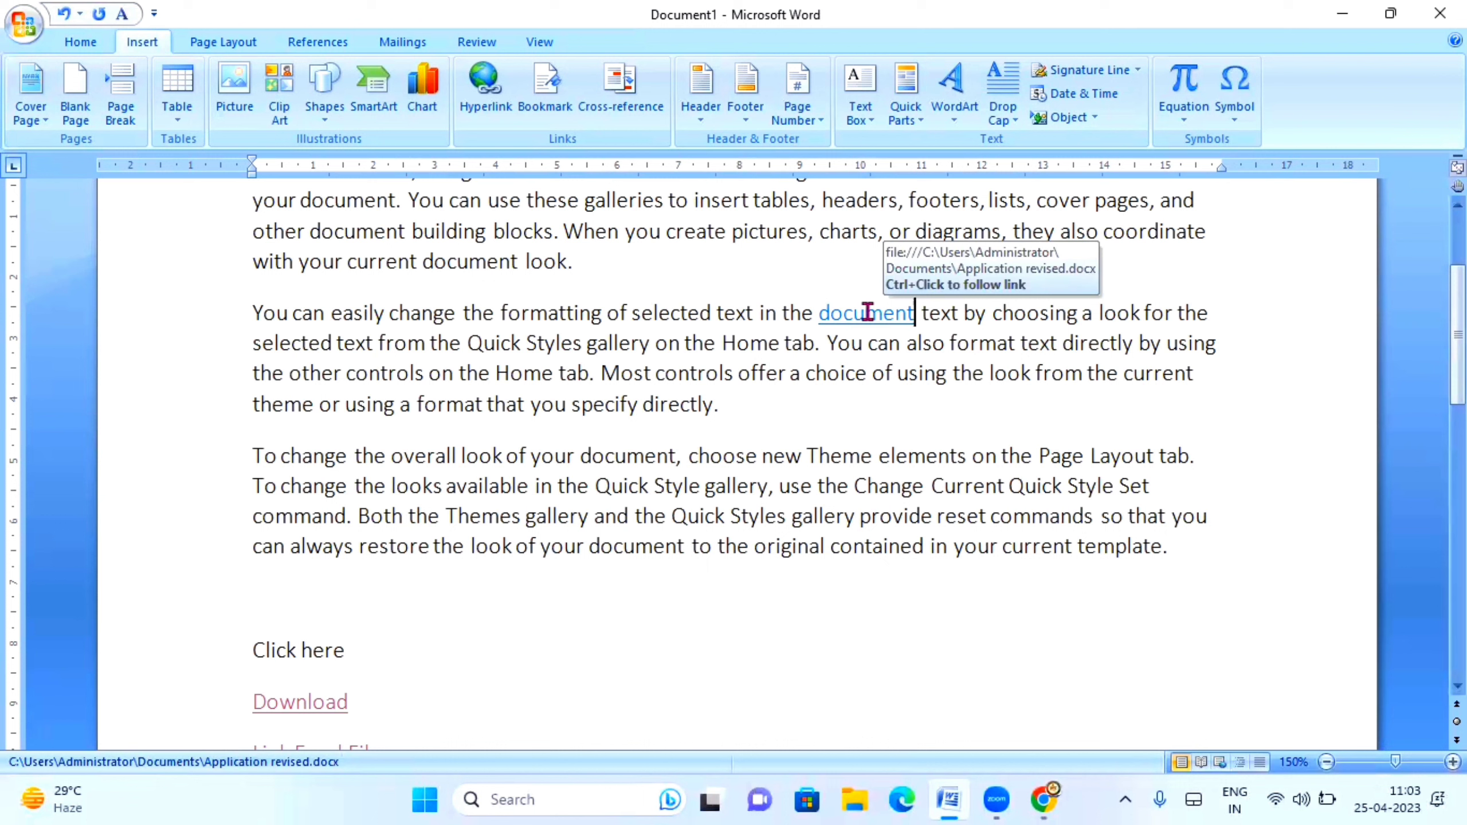
ctrl+click(869, 315)
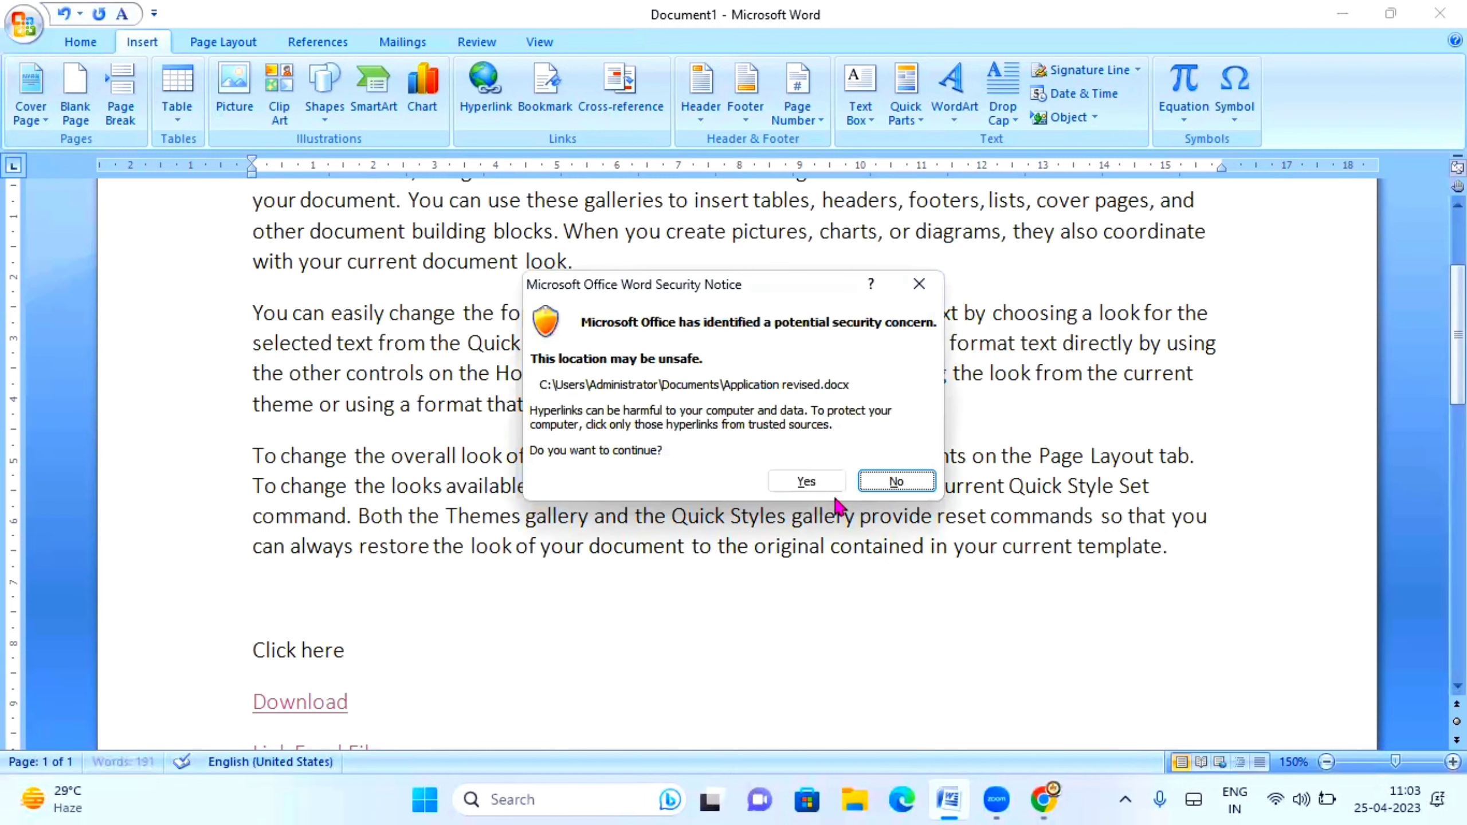
click(826, 481)
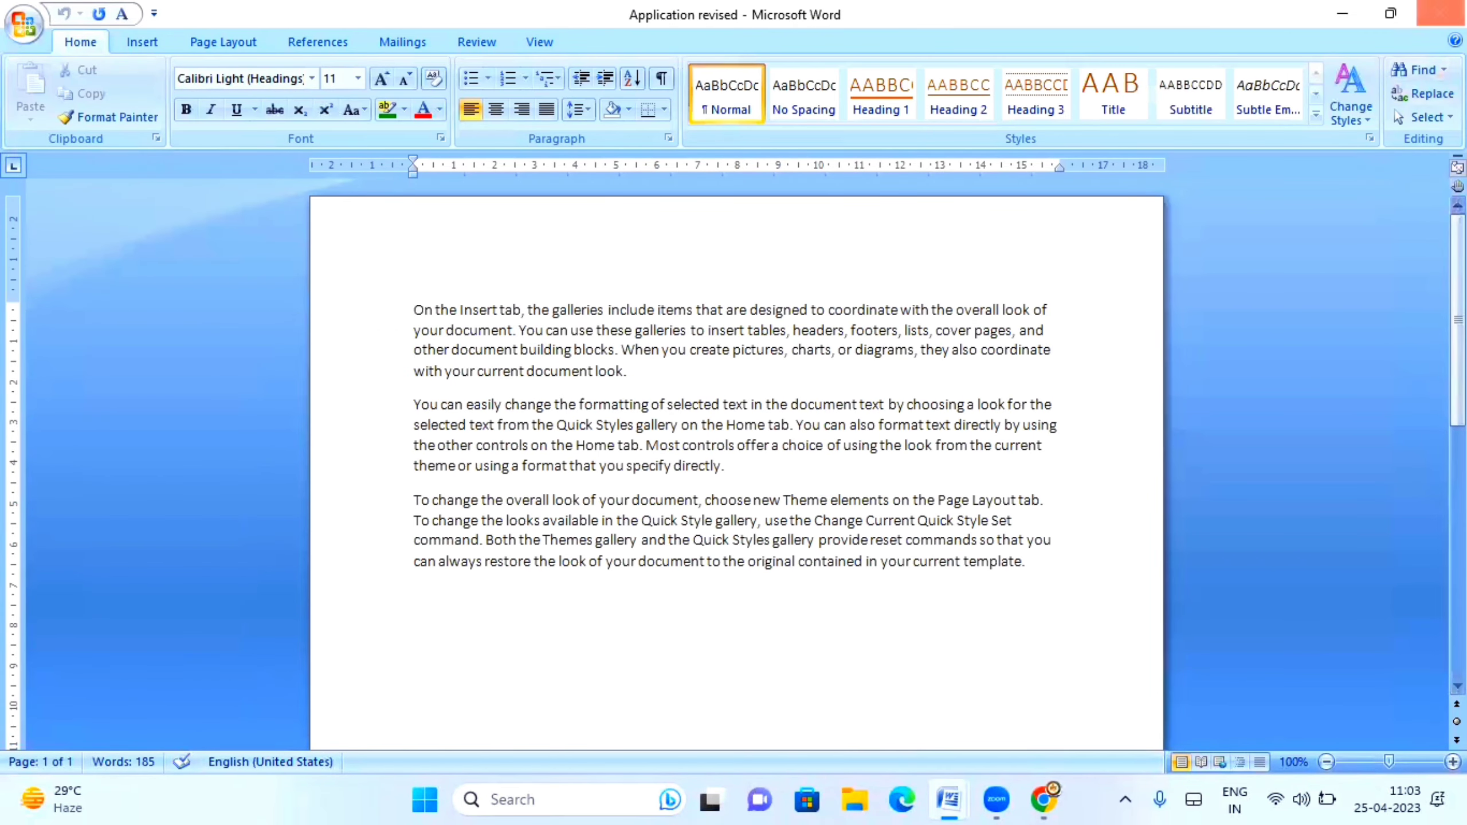
click(1440, 14)
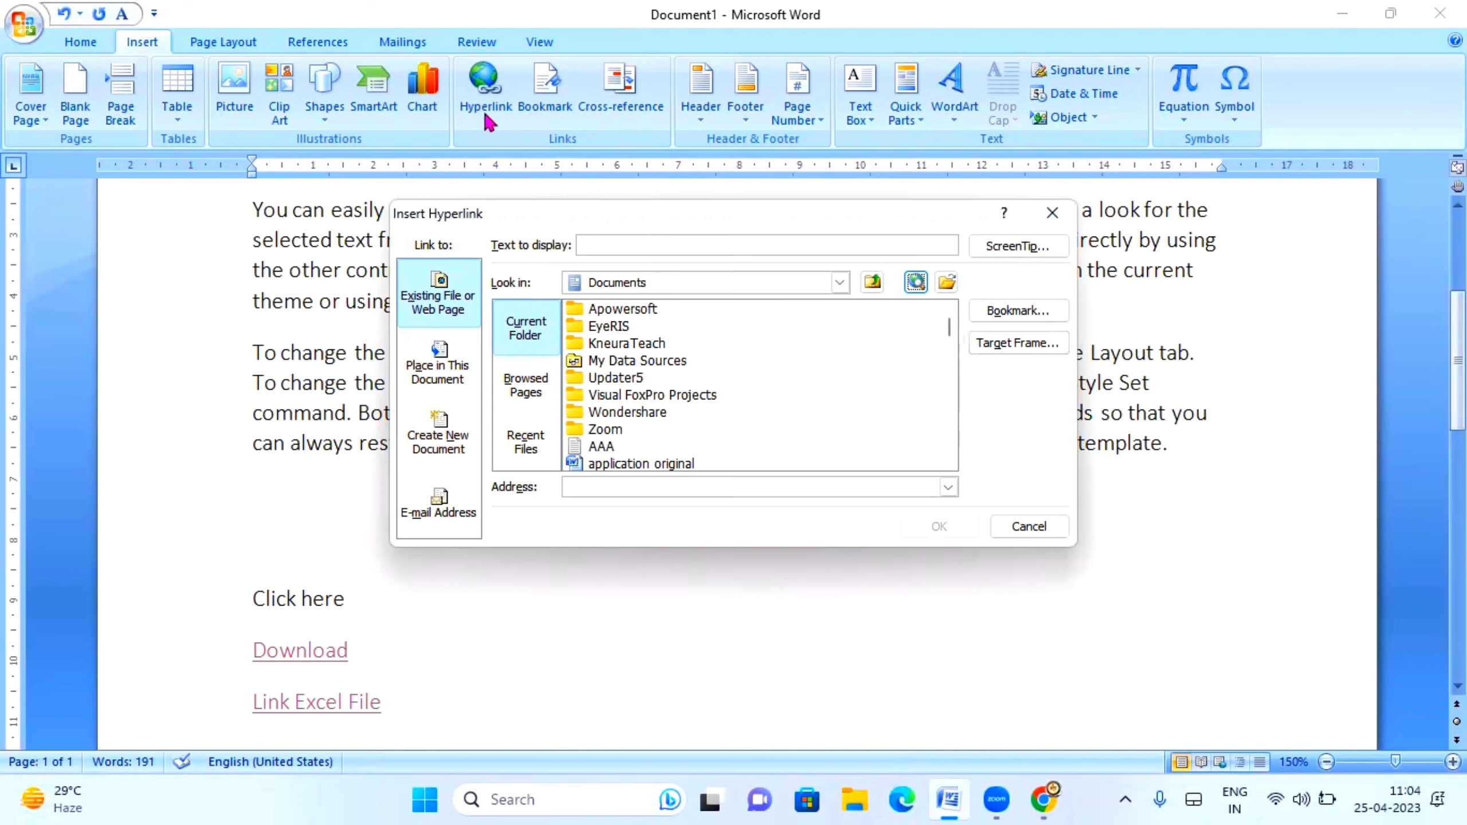
click(1052, 213)
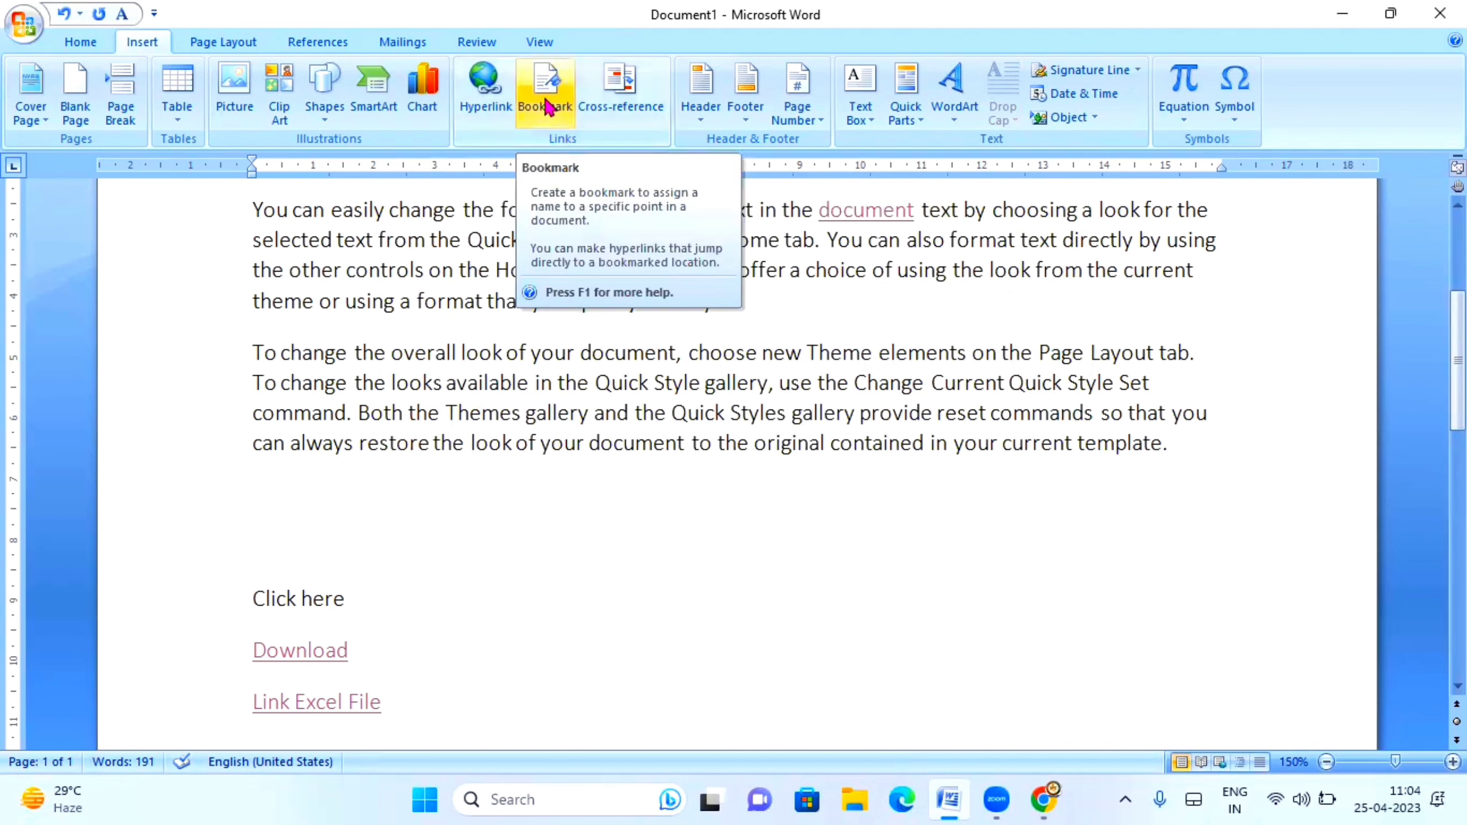
scroll(566, 502, down, 1)
scroll(566, 502, down, 2)
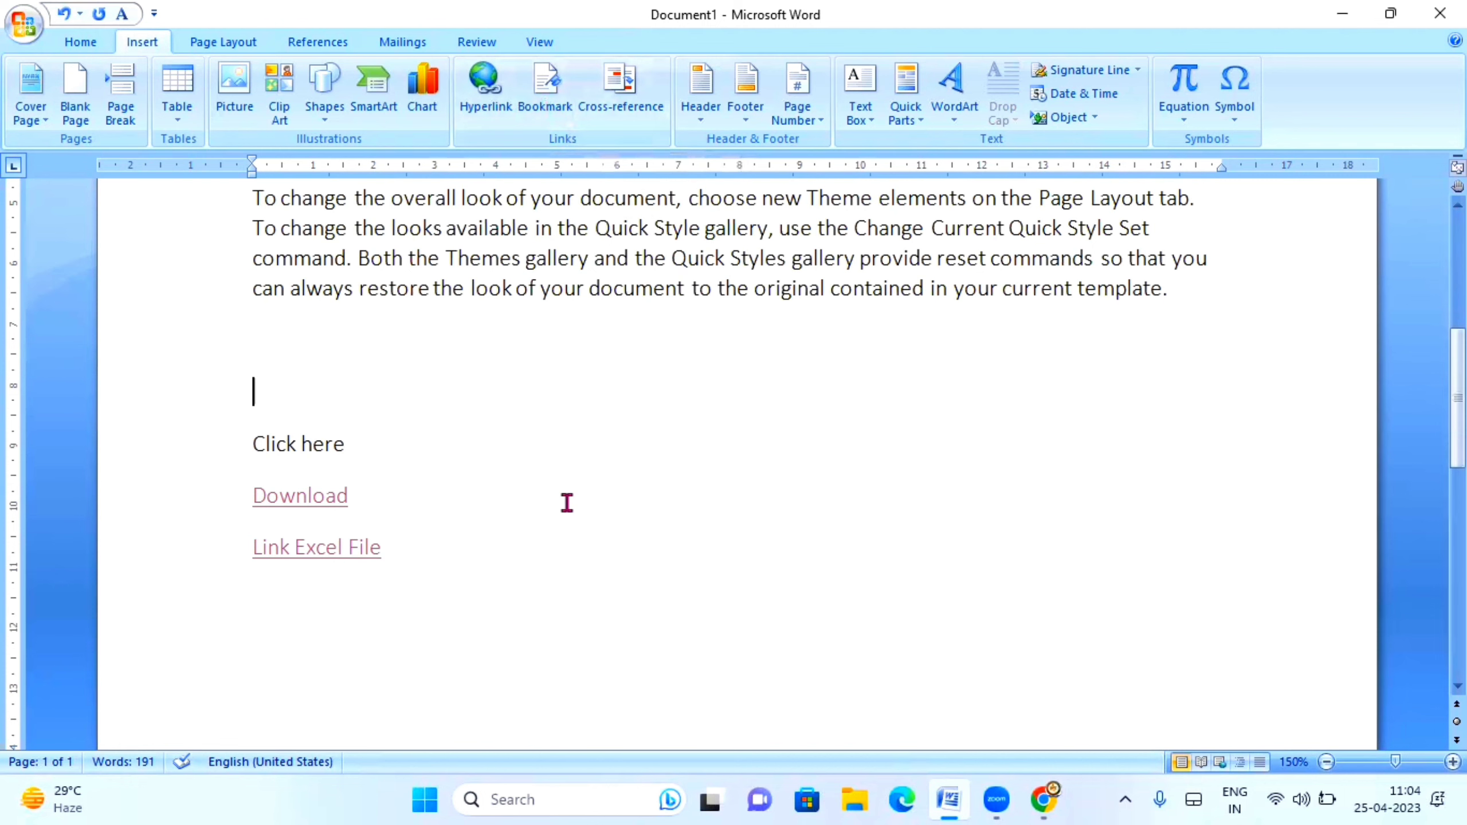
scroll(567, 501, up, 3)
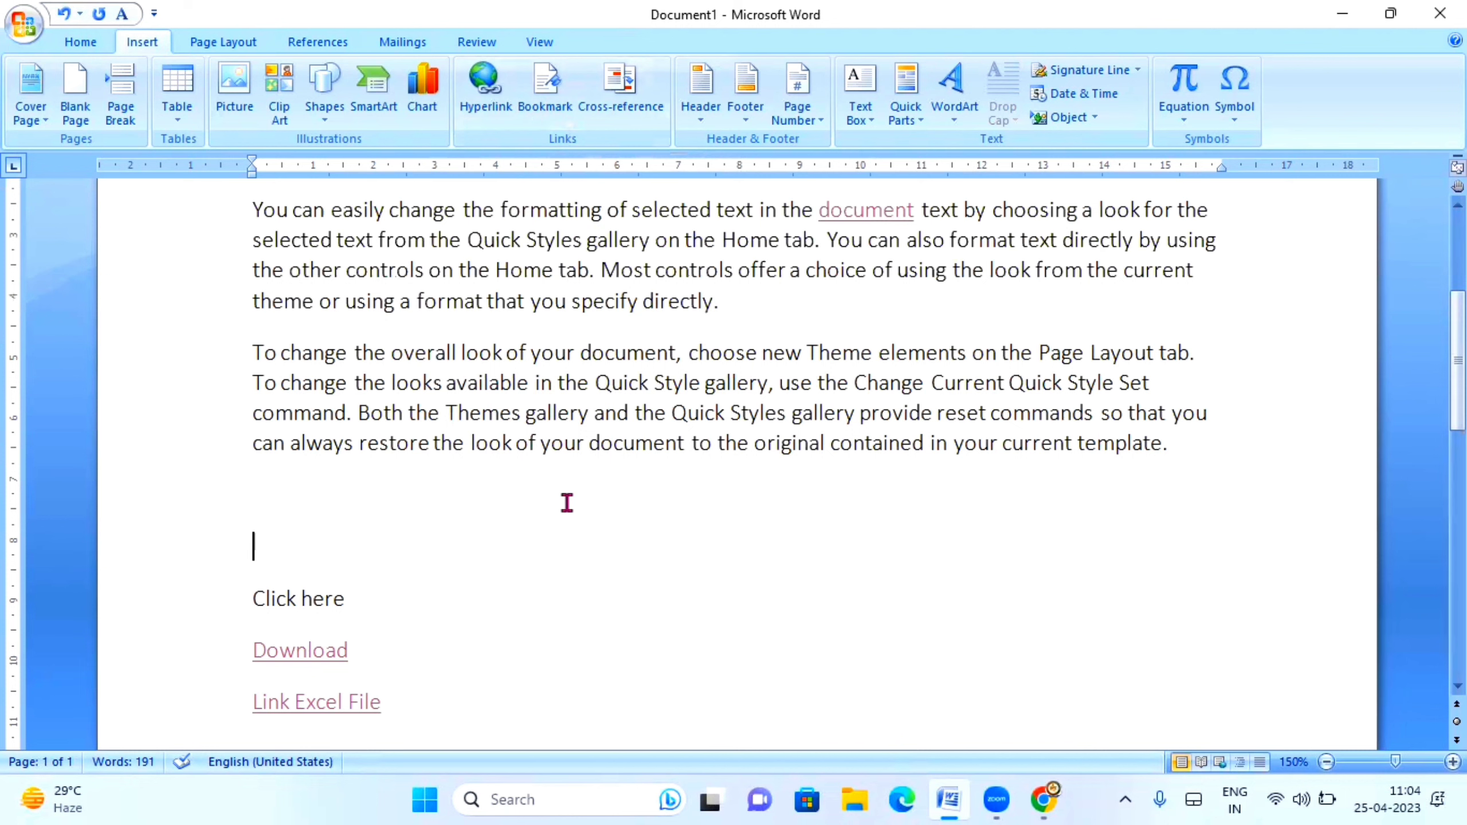
scroll(583, 514, up, 2)
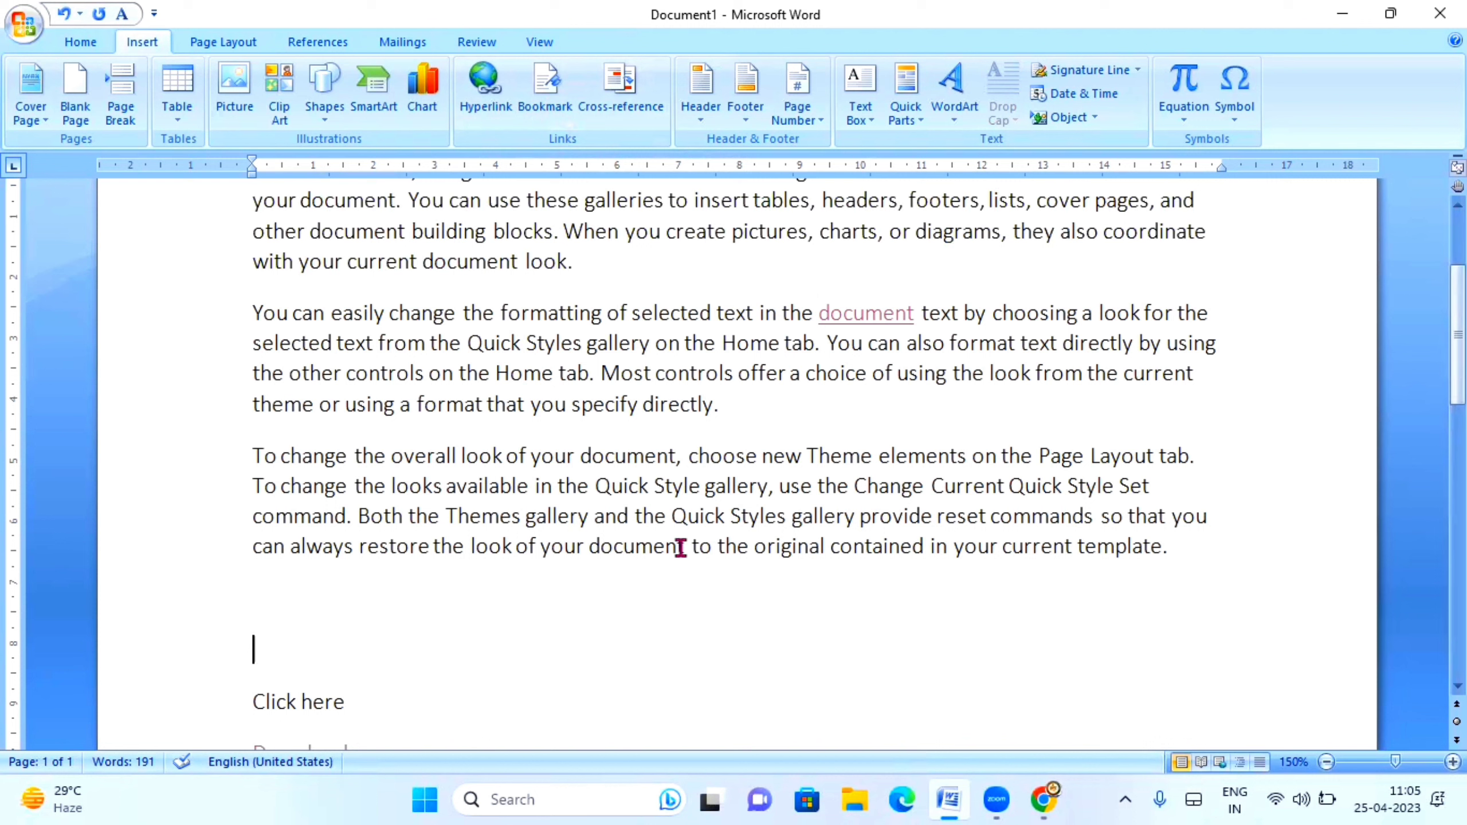
Step: Bookmark the word 'gallery' in the third paragraph under the name gallery
double_click(804, 516)
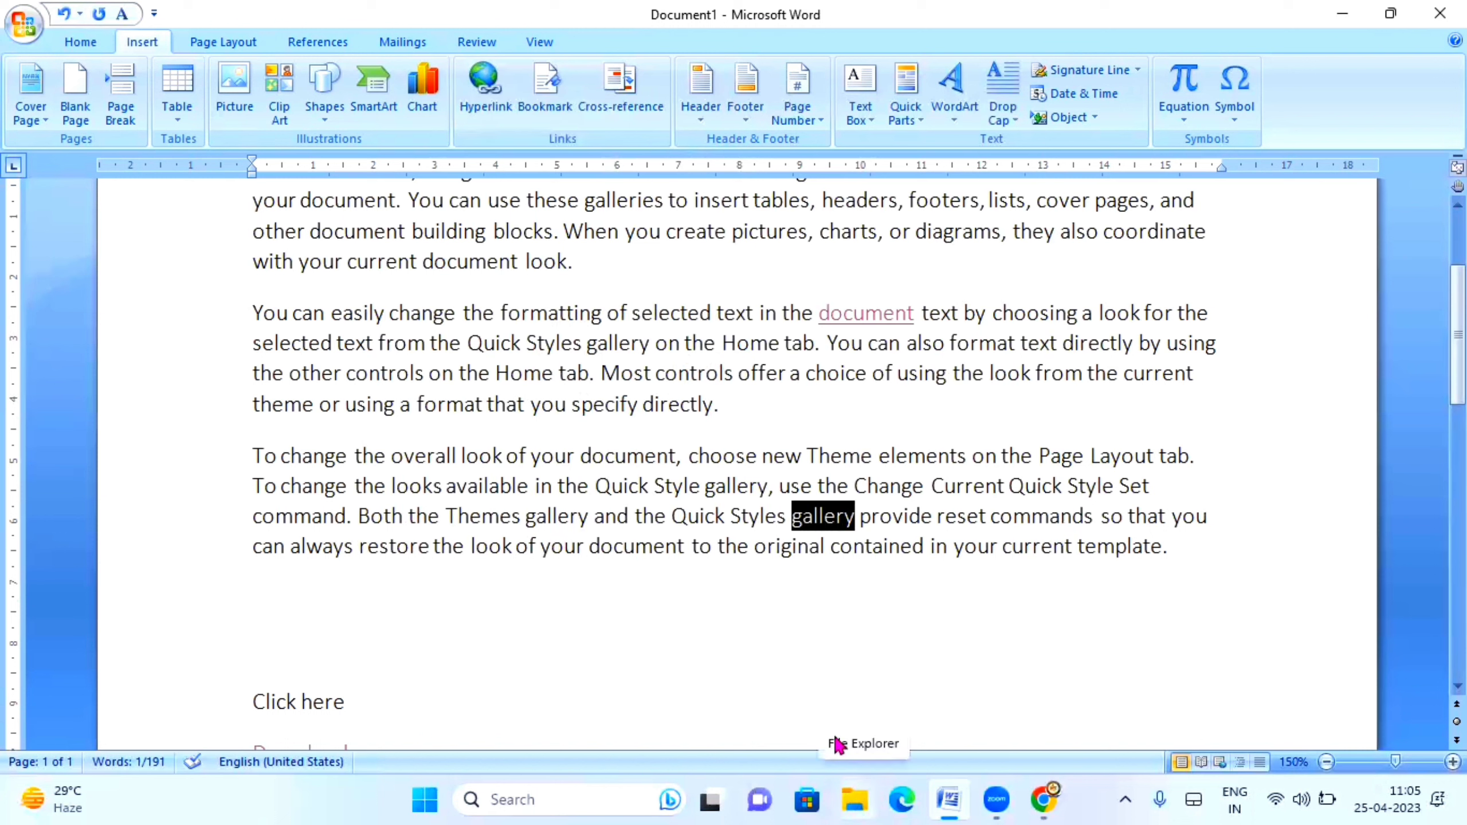
right_click(827, 524)
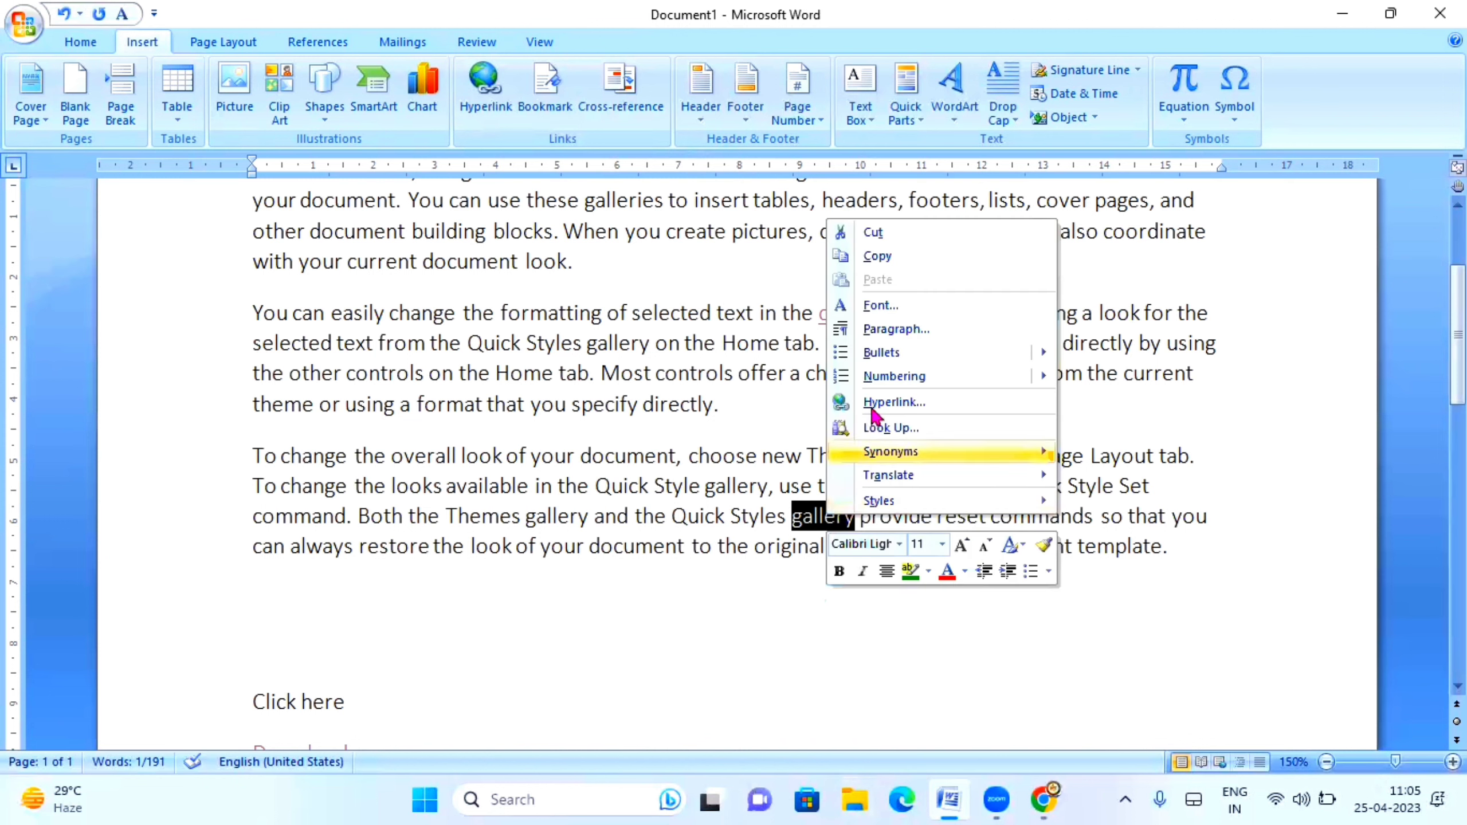
click(878, 257)
click(563, 123)
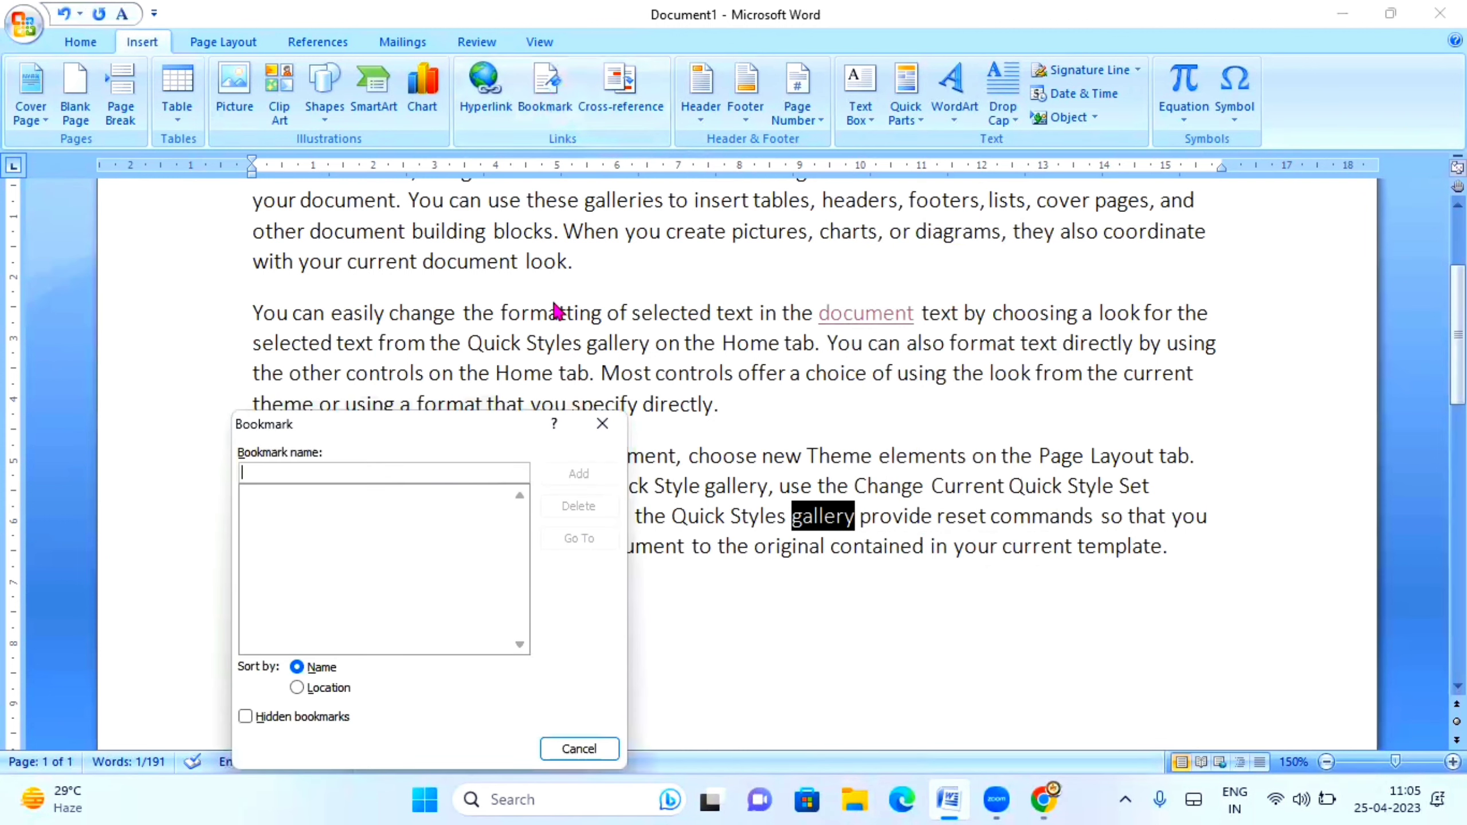
text(gallery)
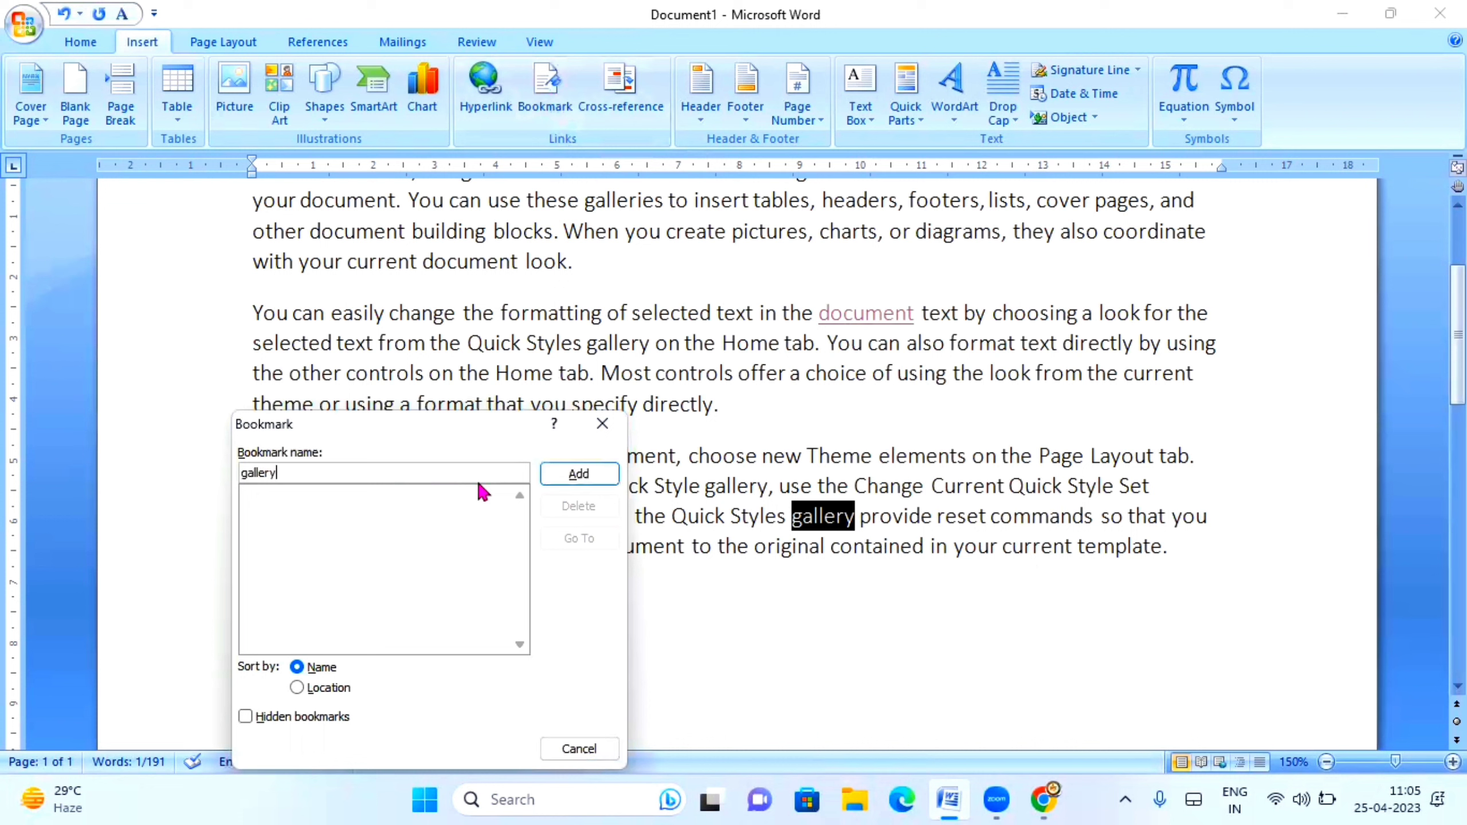
click(579, 474)
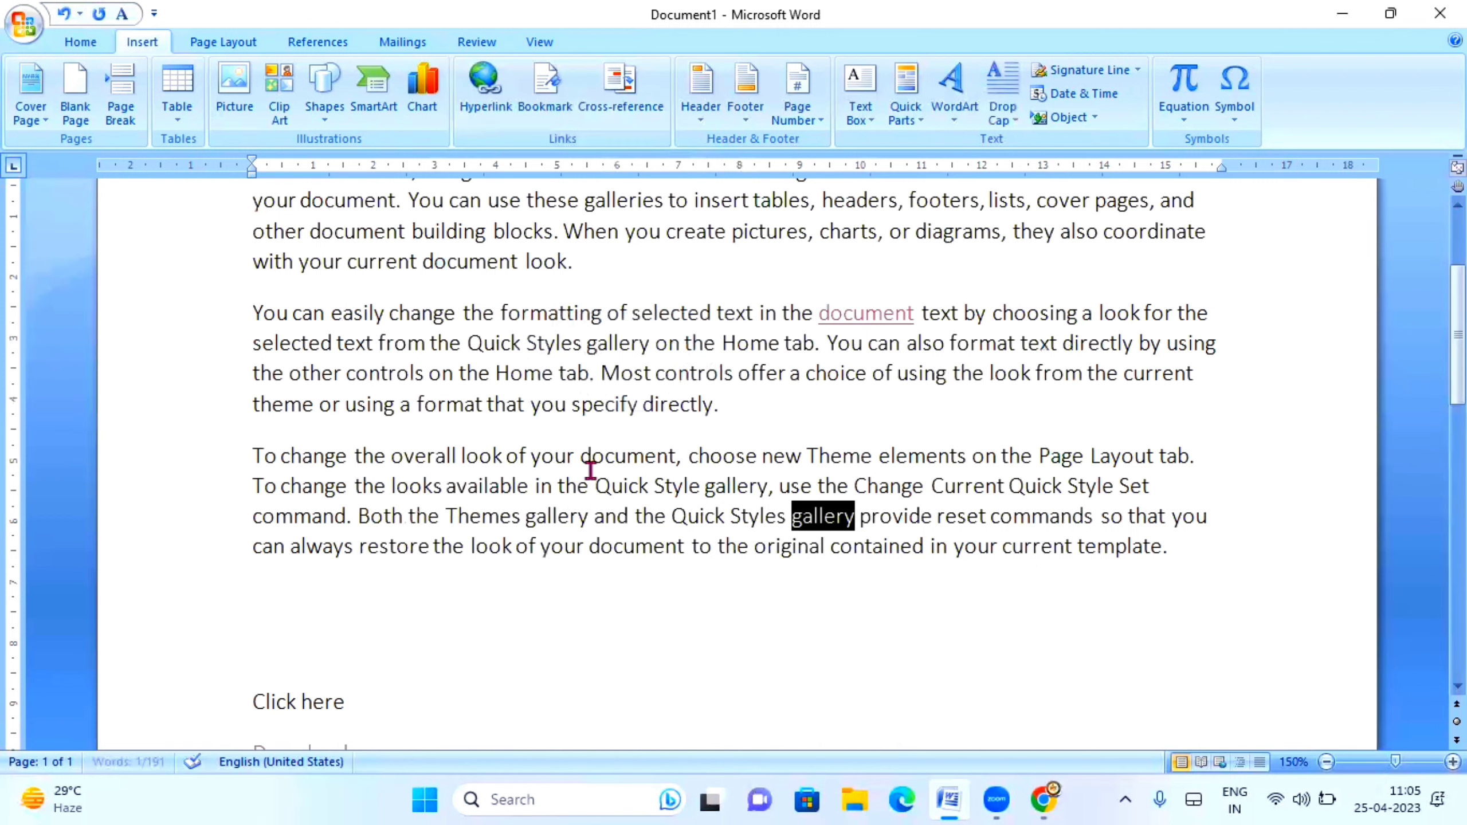
Step: Bookmark the word 'overall' in the last paragraph under the name overall
click(677, 625)
click(588, 455)
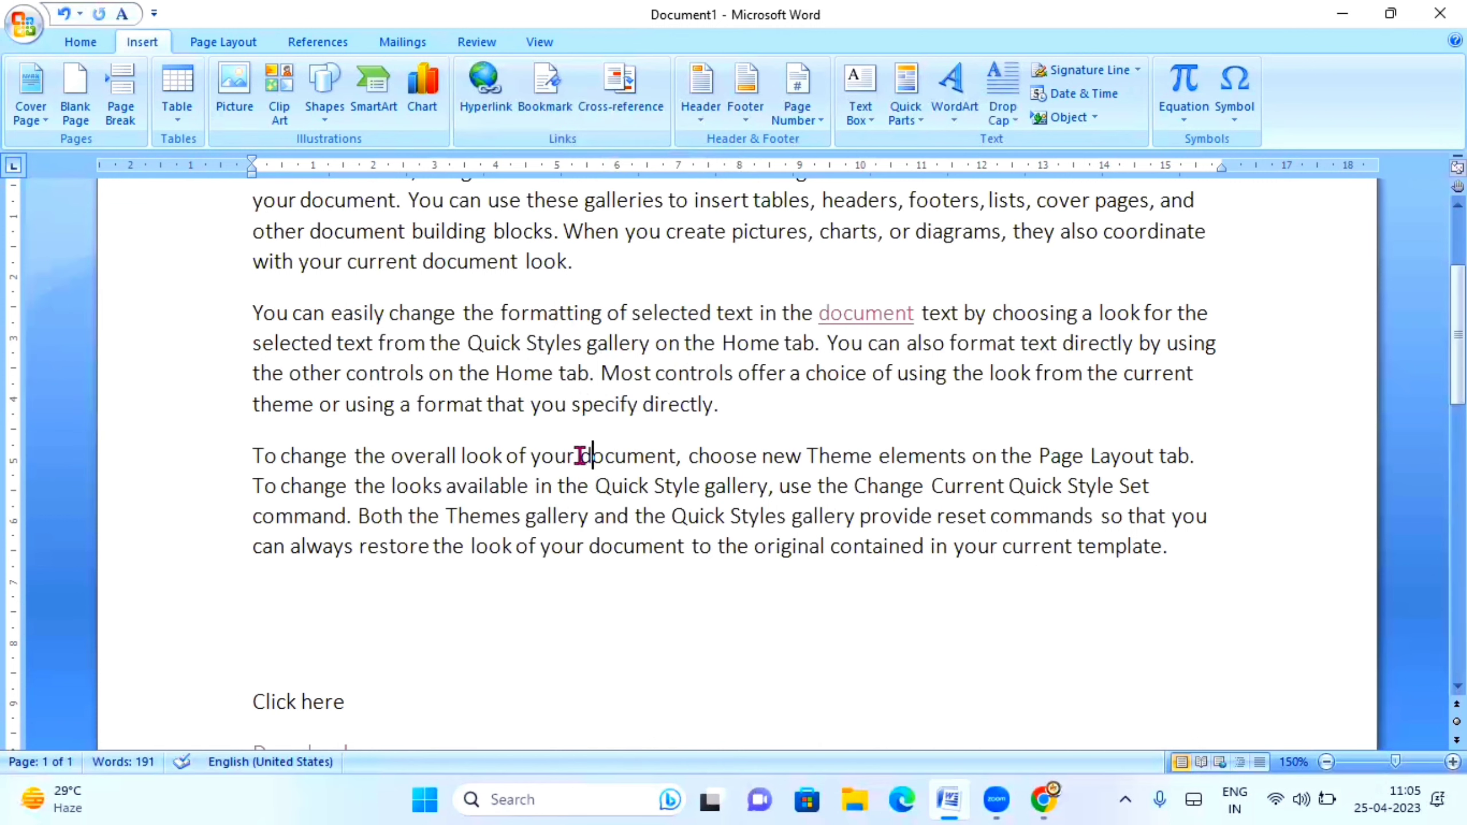
drag(392, 457, 465, 457)
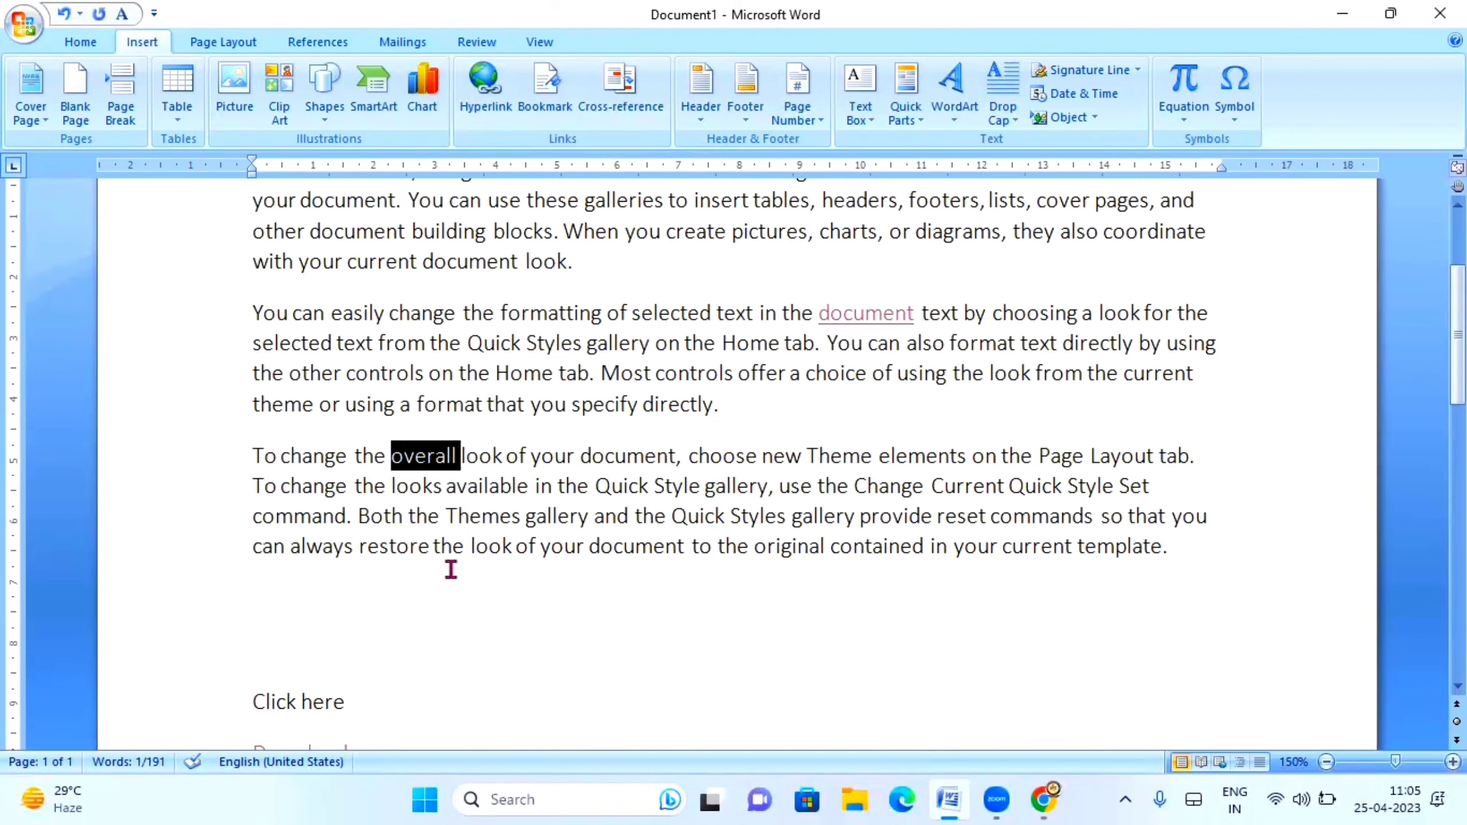
click(545, 93)
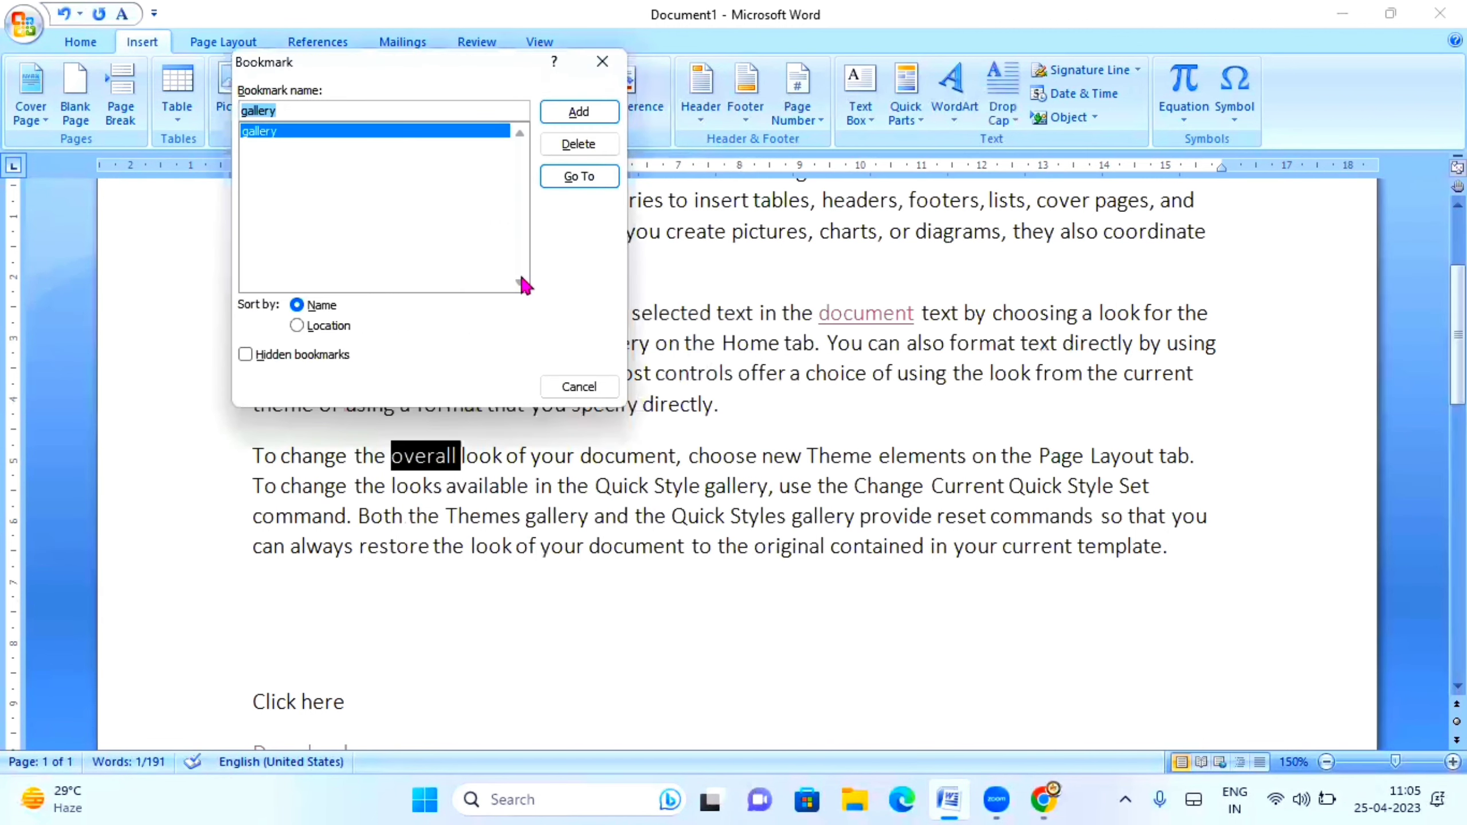
text(overall)
click(599, 112)
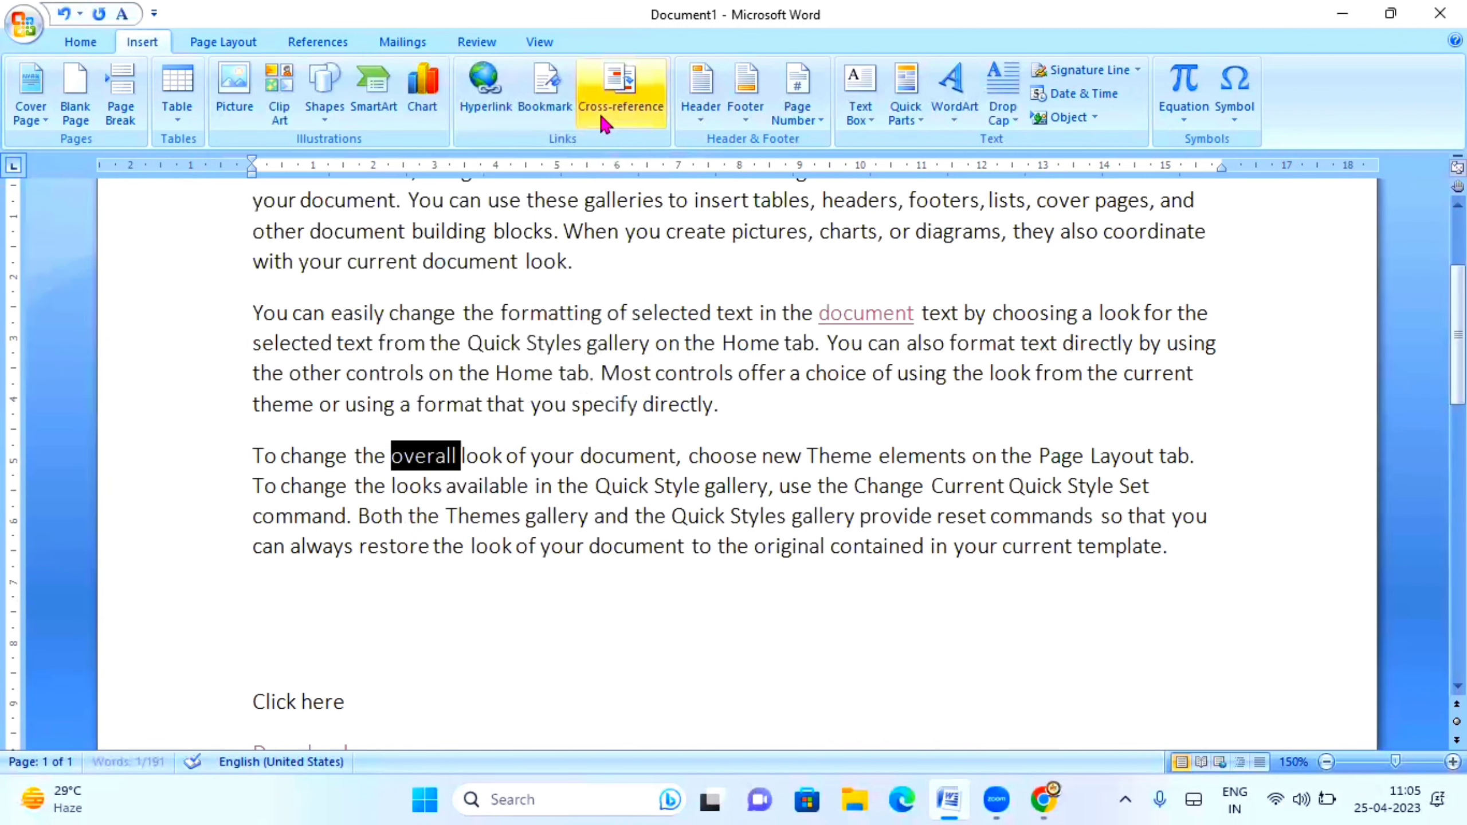
click(606, 590)
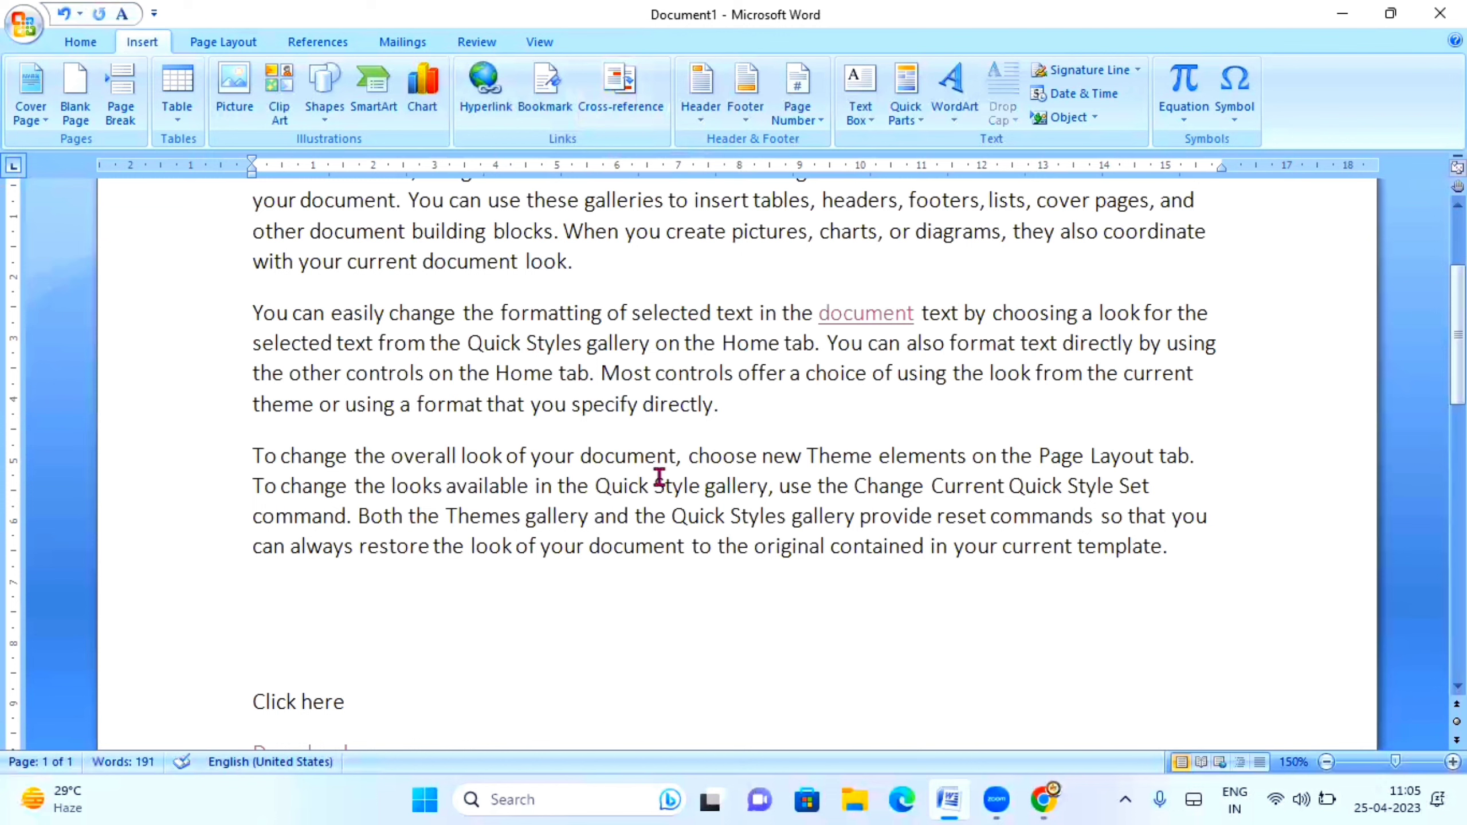
scroll(737, 631, down, 1)
click(408, 590)
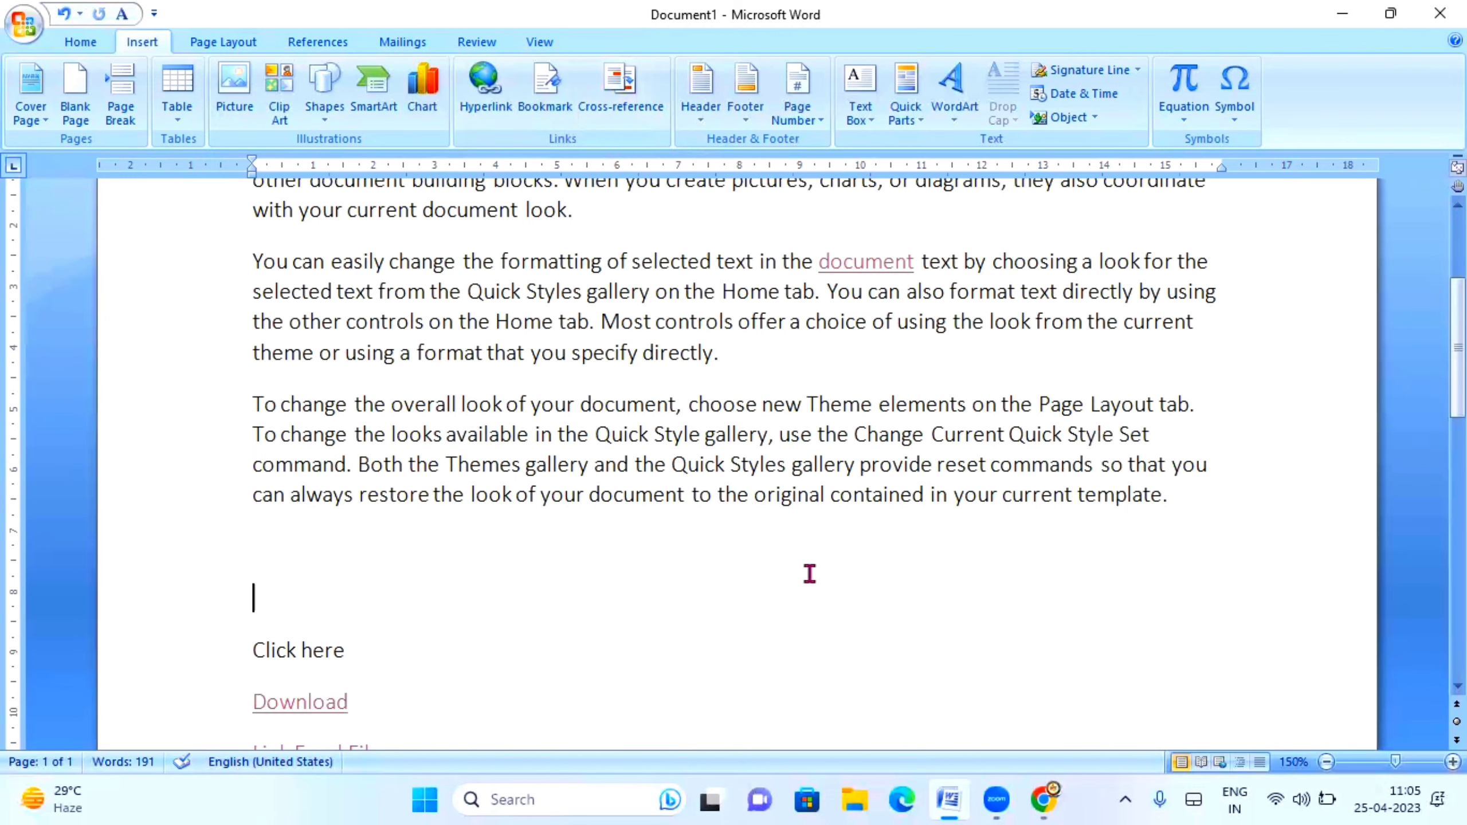
click(544, 87)
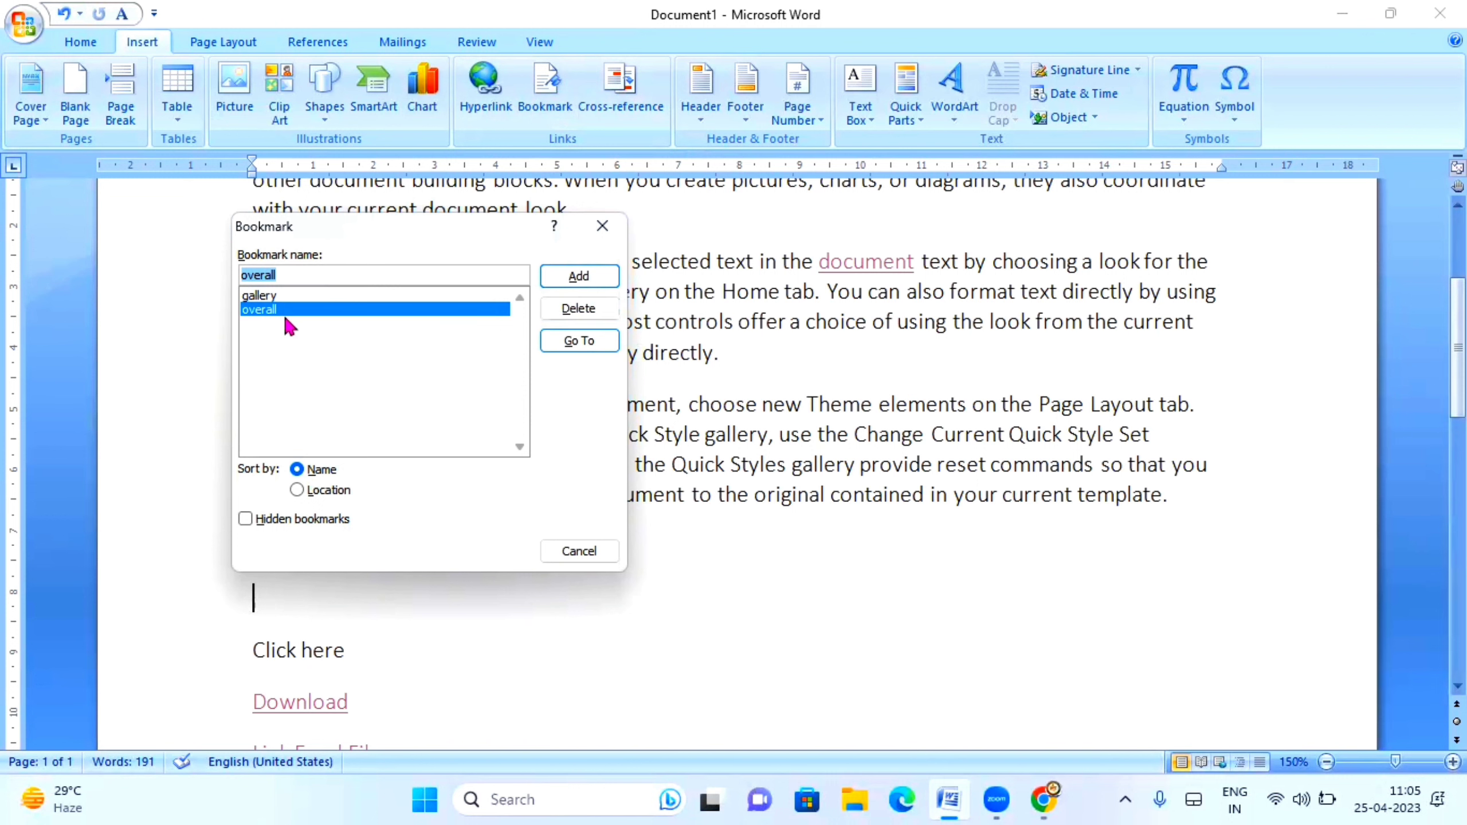
click(580, 342)
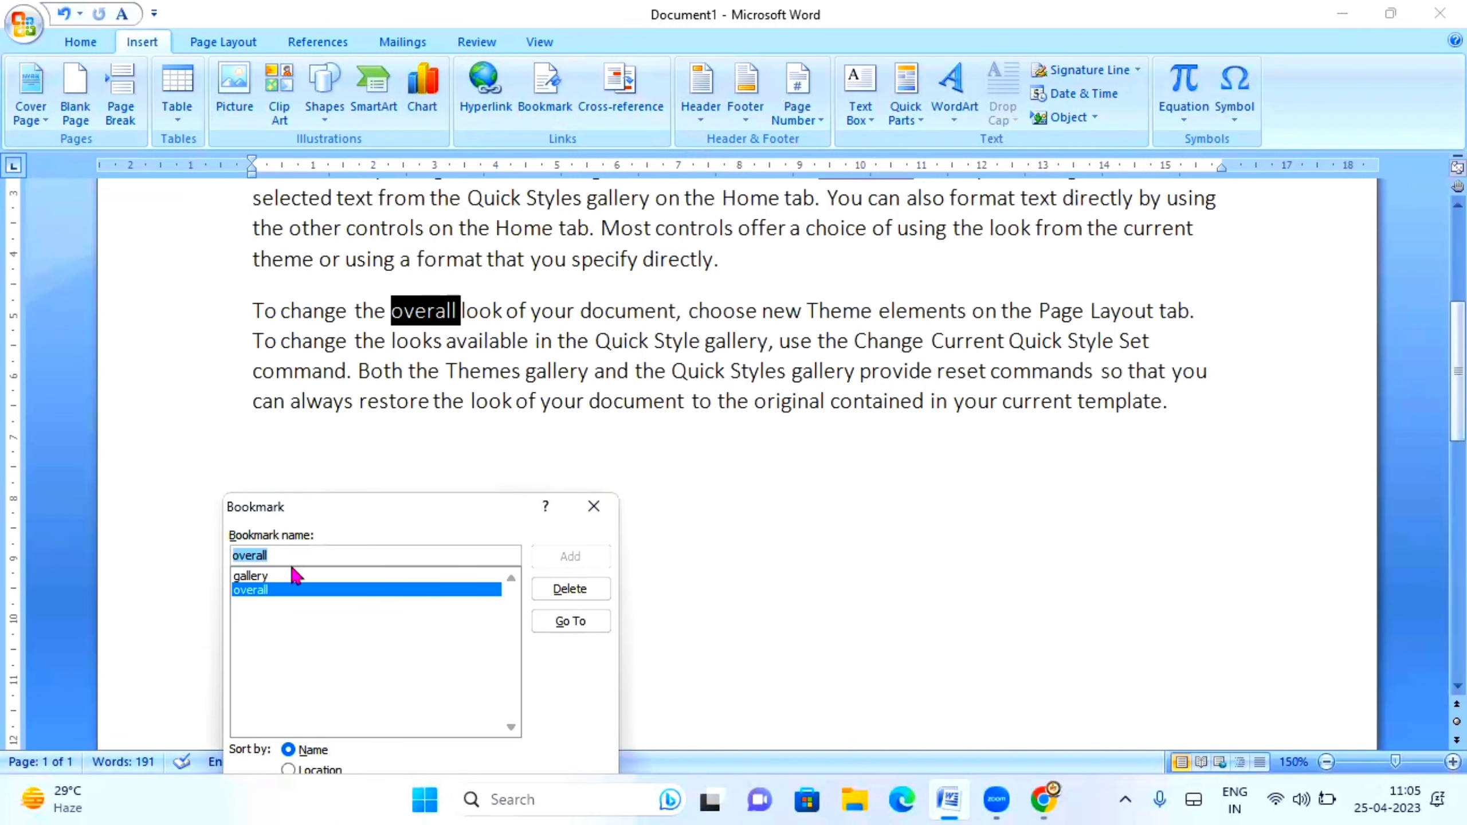
click(261, 575)
click(561, 624)
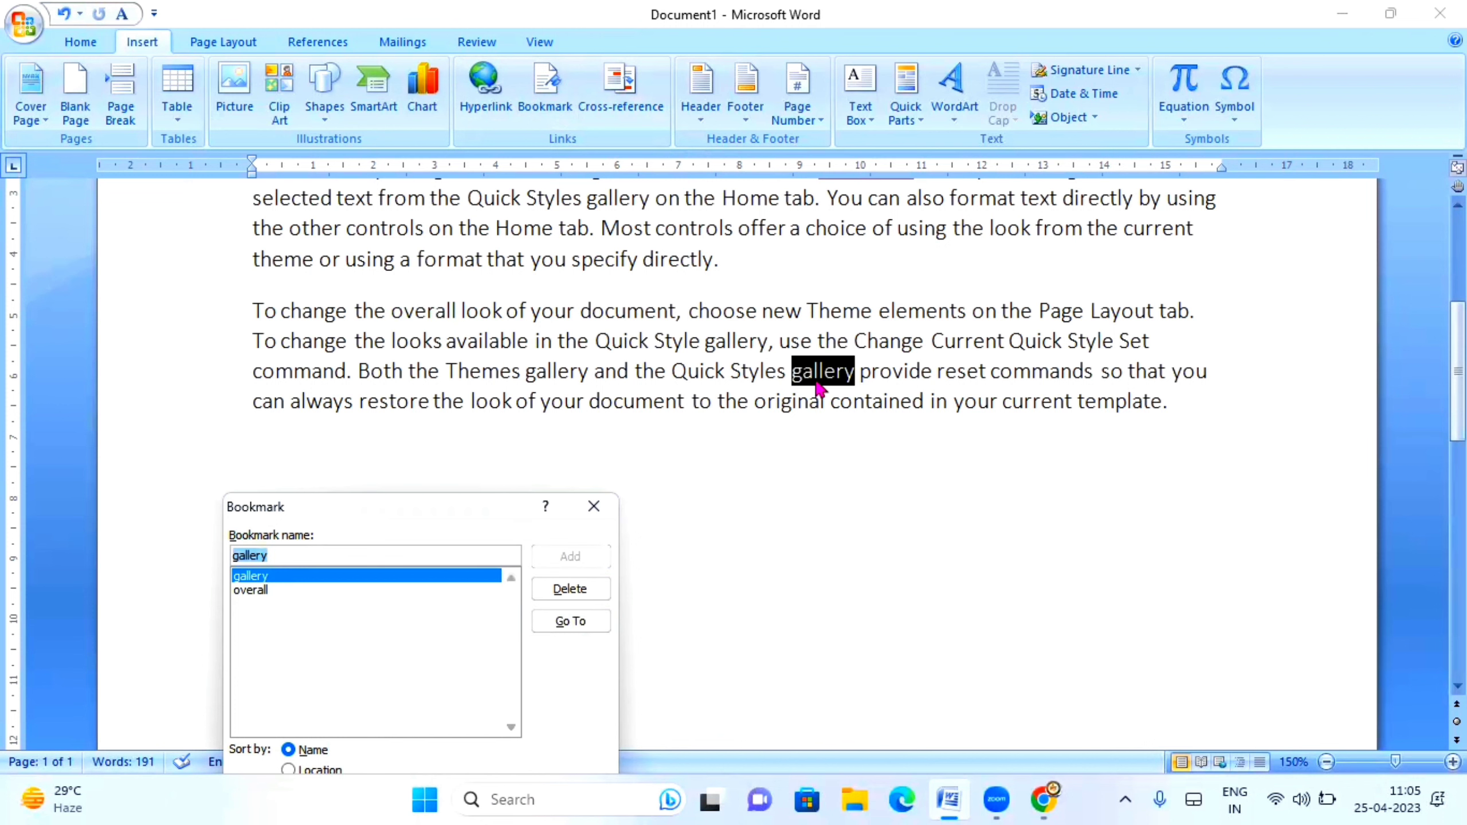
click(593, 506)
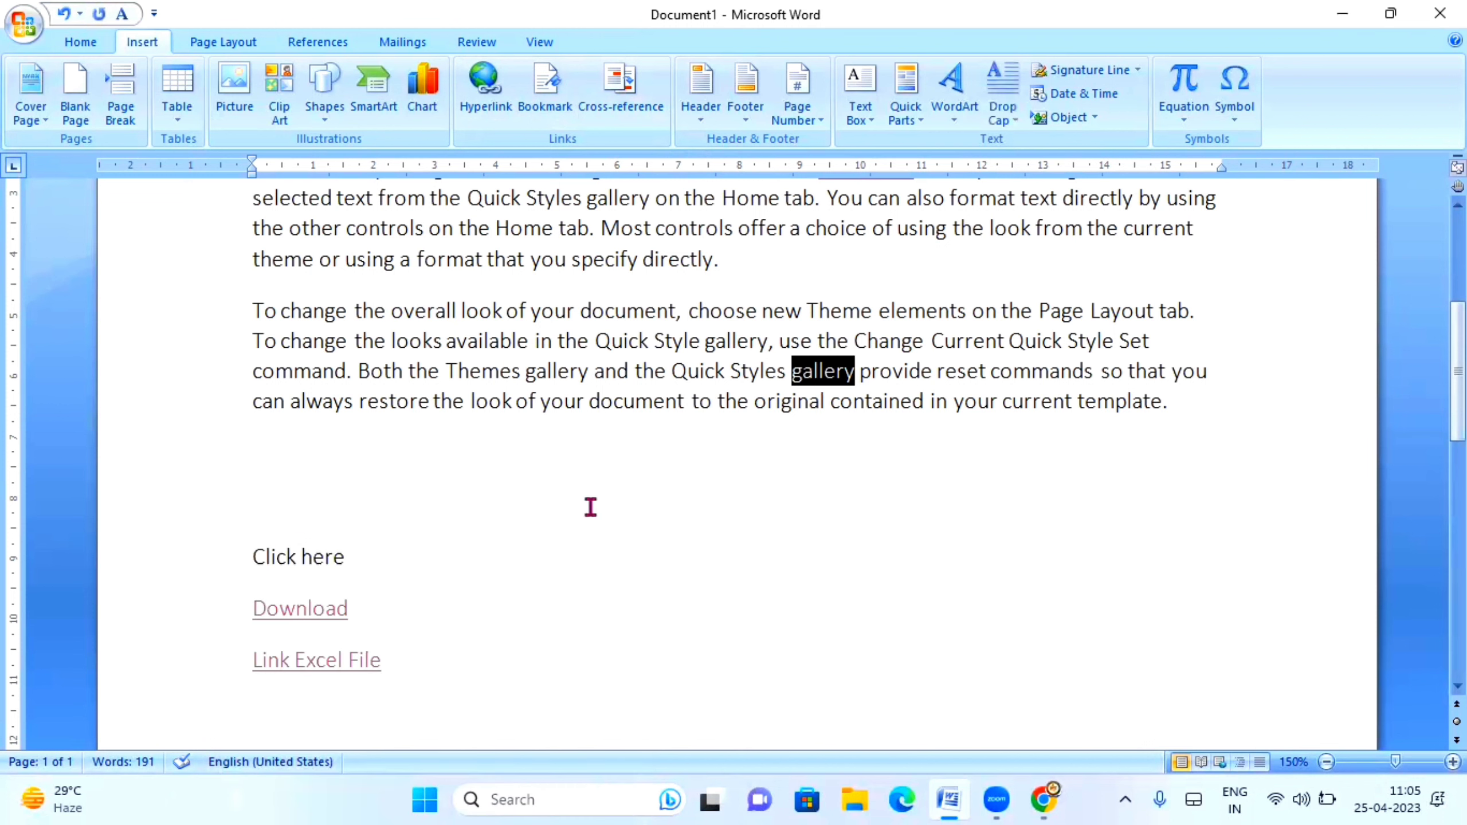
click(879, 470)
scroll(877, 470, up, 1)
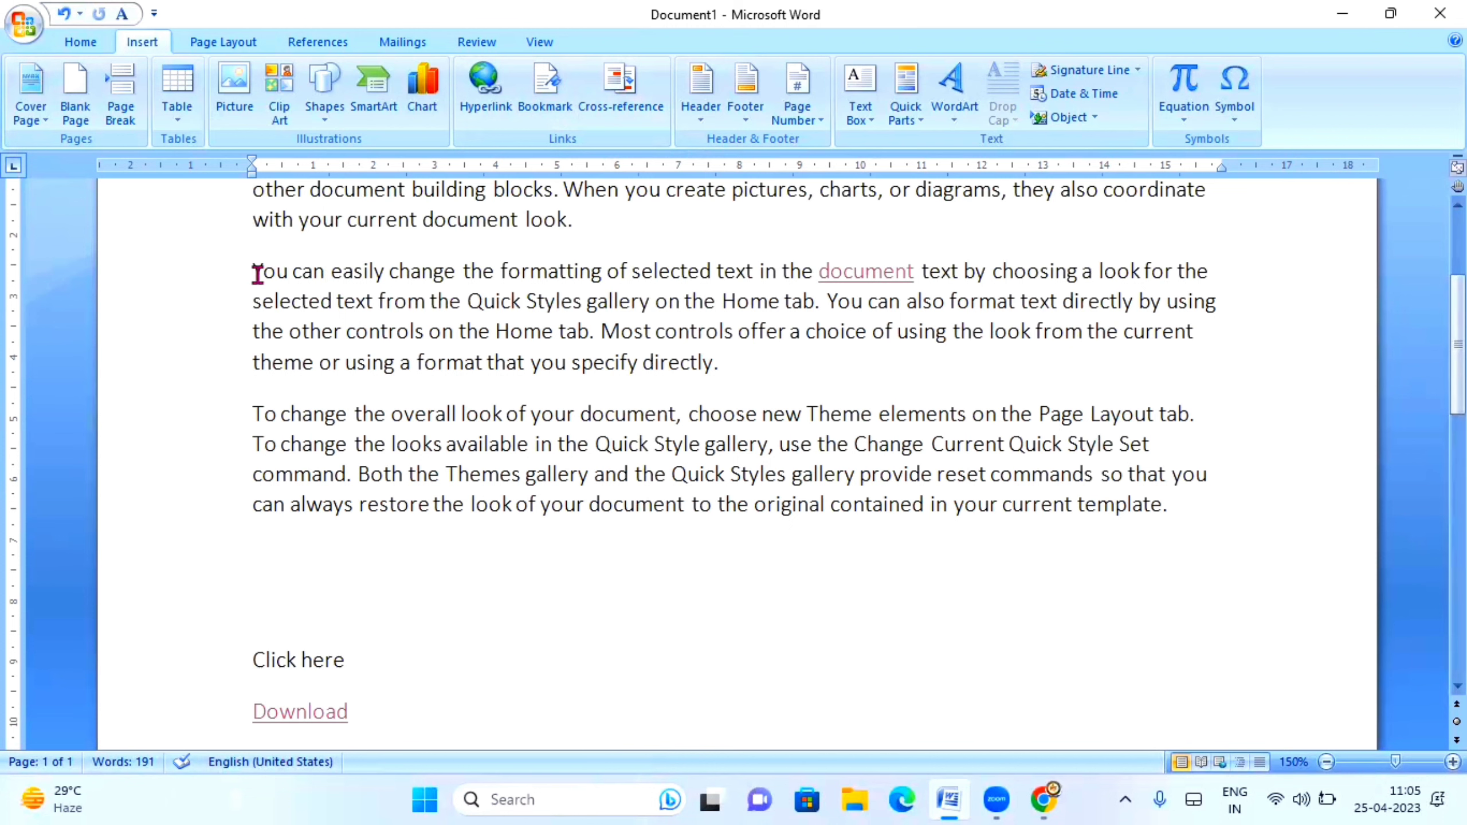
Step: Select and copy the whole paragraph beginning 'You can easily change the formatting'
scroll(930, 477, up, 1)
scroll(930, 477, up, 1)
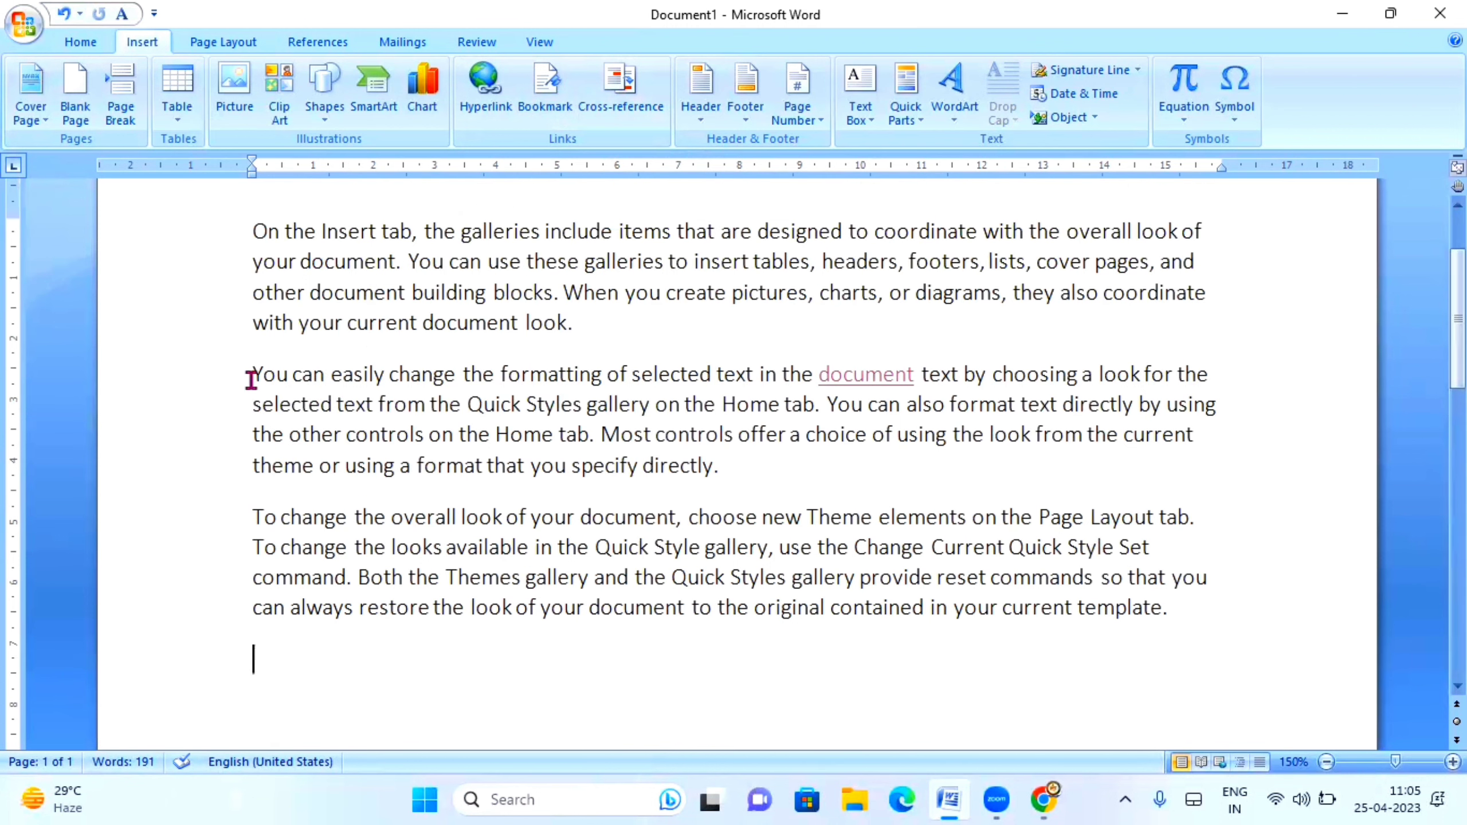
mouse_move(252, 376)
mouse_down()
mouse_move(290, 426)
mouse_move(732, 478)
mouse_up()
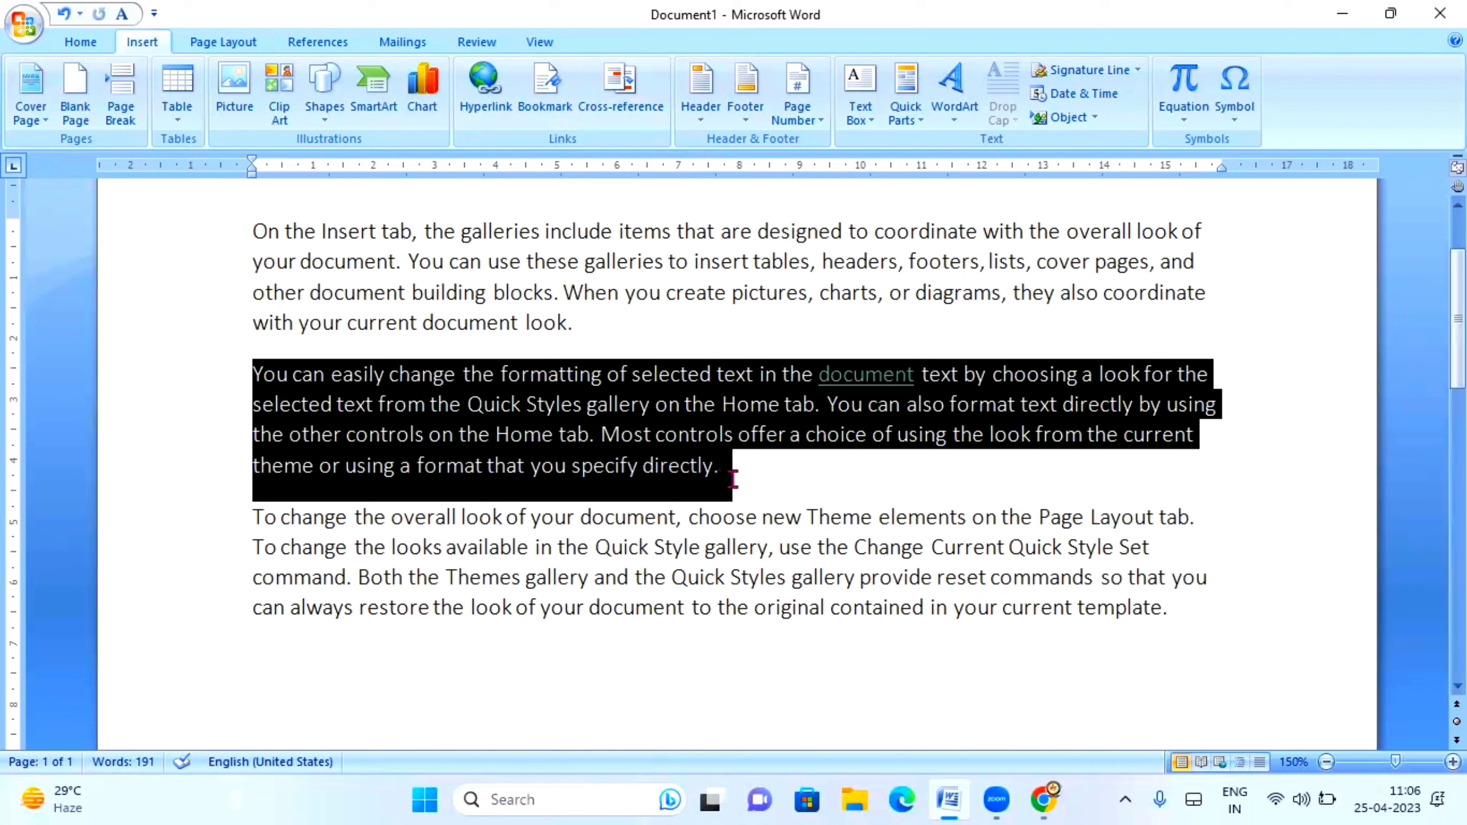
right_click(658, 396)
click(688, 425)
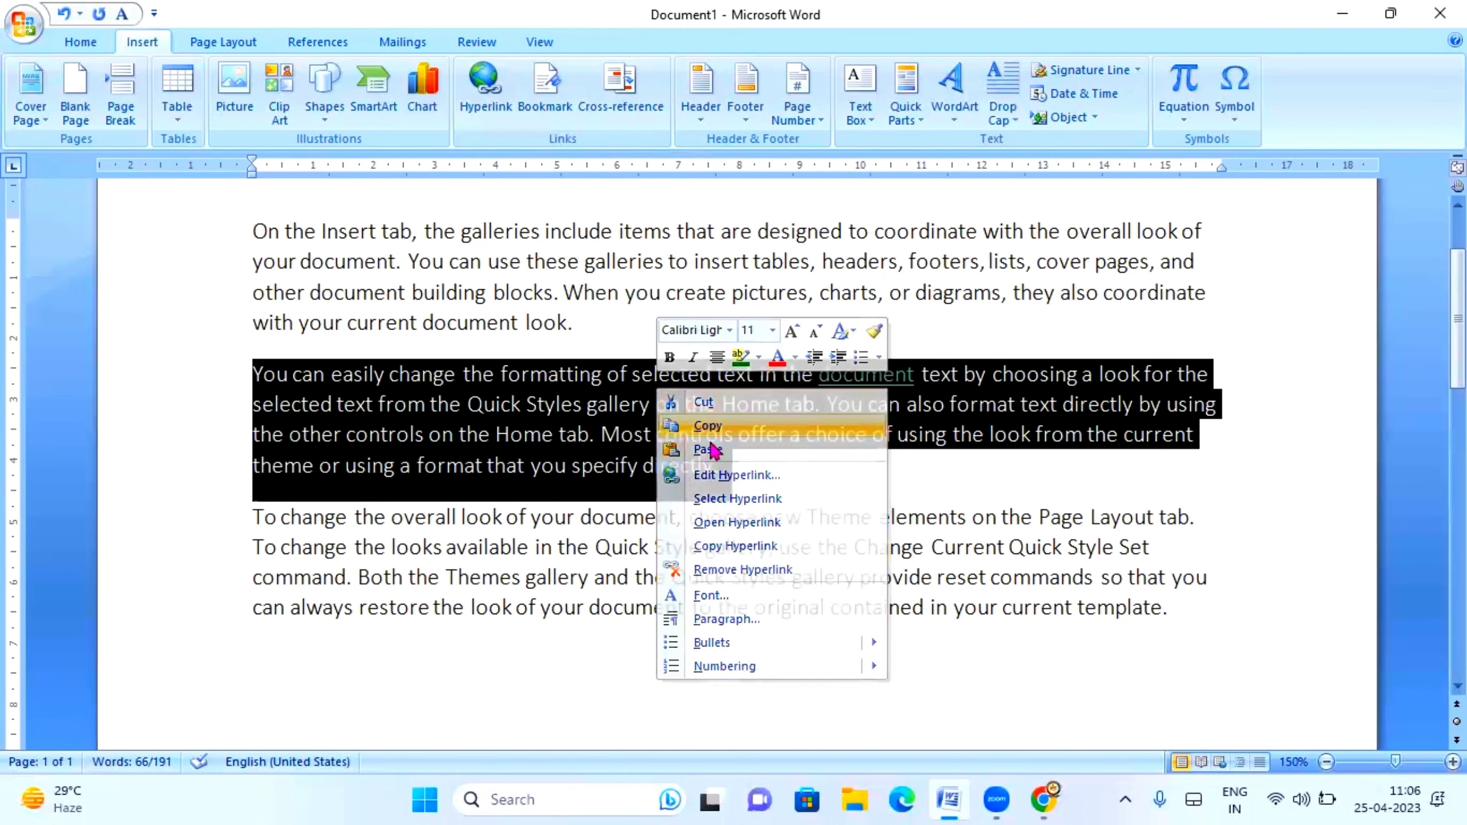
Step: In the Bookmark dialog, clear the pasted text and enter Para2 as the bookmark name
click(544, 86)
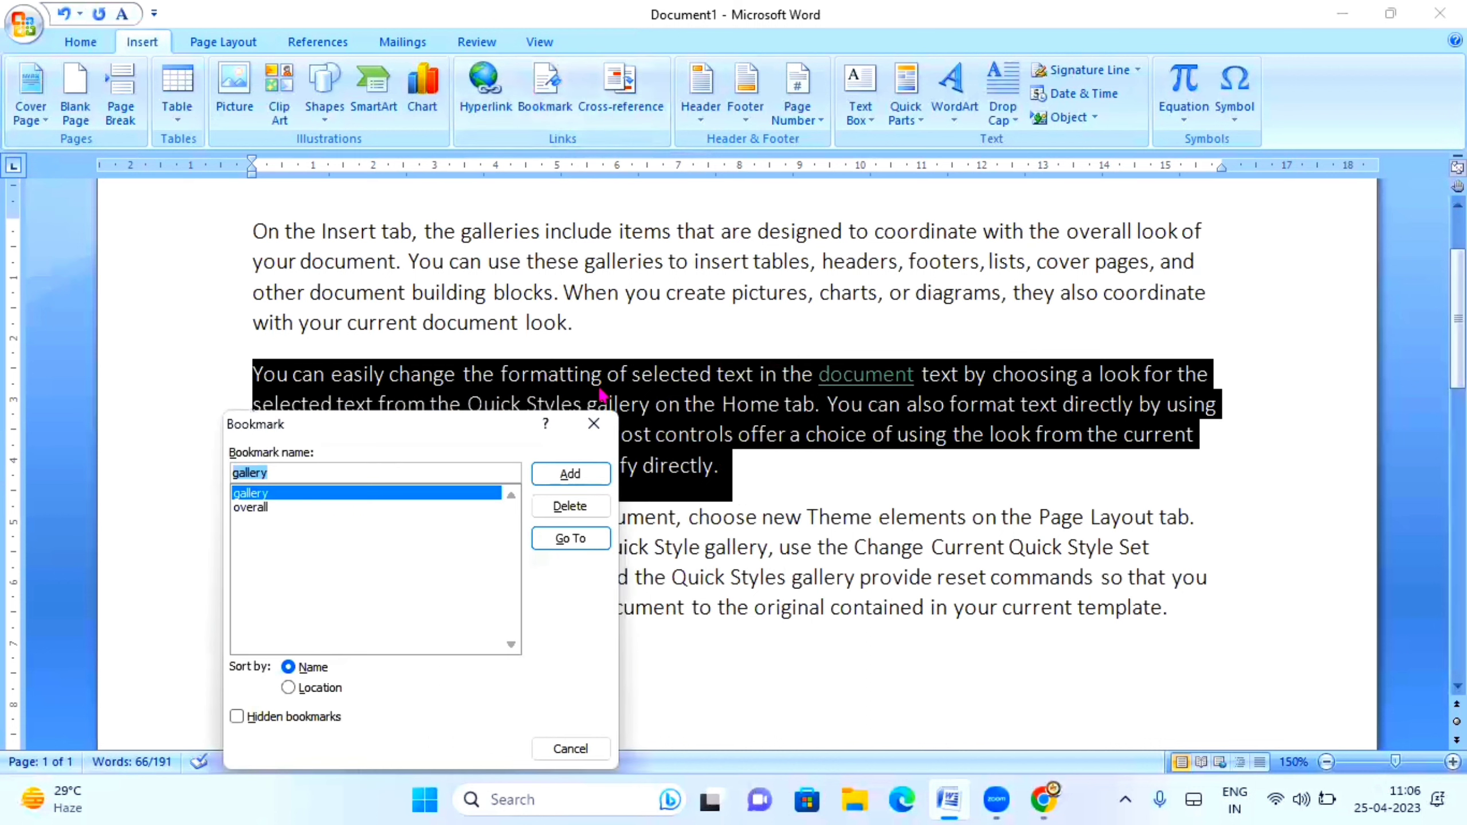
key(ctrl+v)
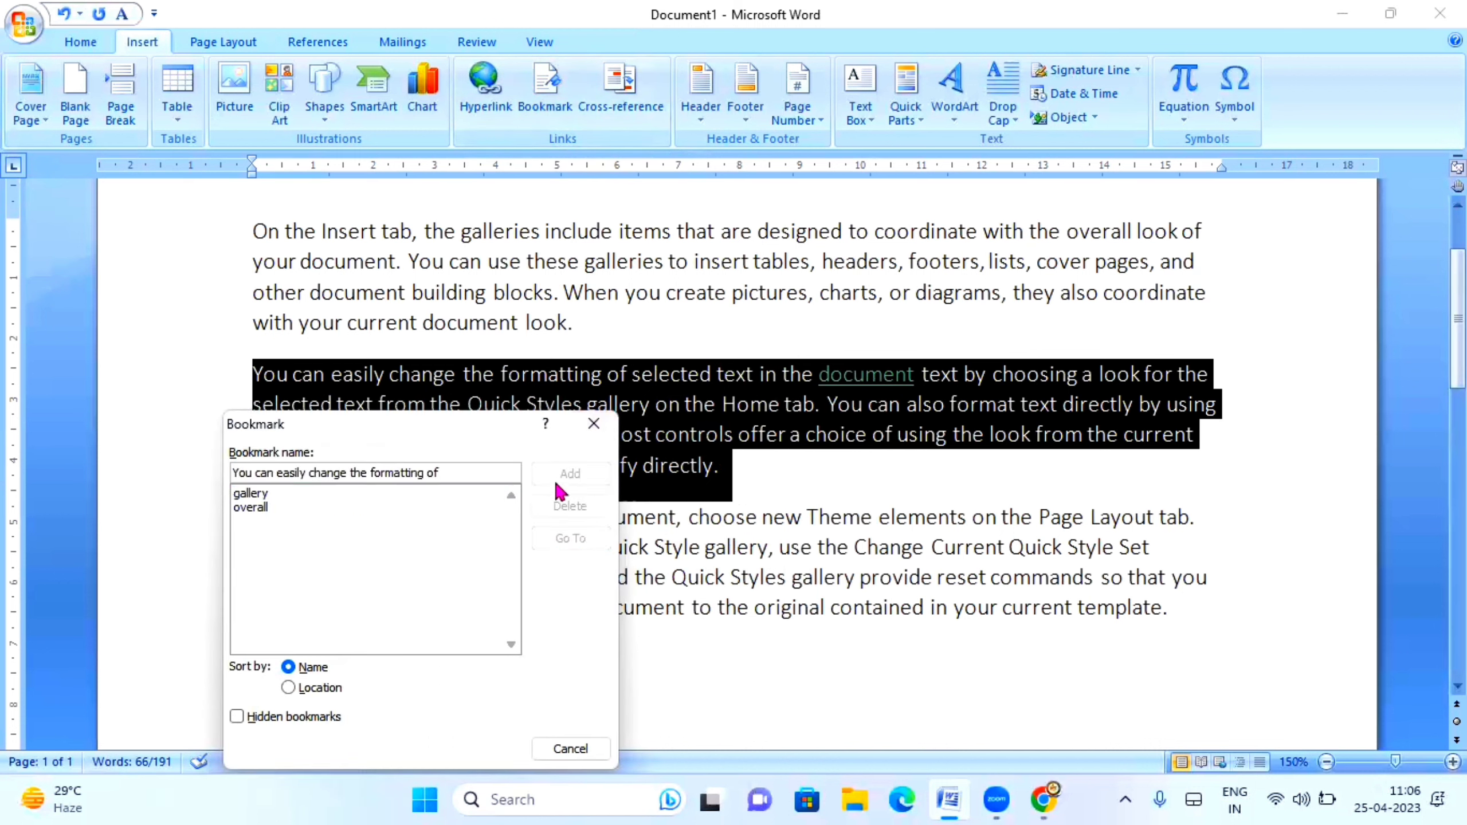
key(BackSpace)
key(BackSpace)
key(BackSpace)
key(BackSpace)
key(BackSpace)
key(BackSpace)
key(BackSpace)
key(BackSpace)
key(BackSpace)
key(BackSpace)
key(BackSpace)
key(BackSpace)
key(BackSpace)
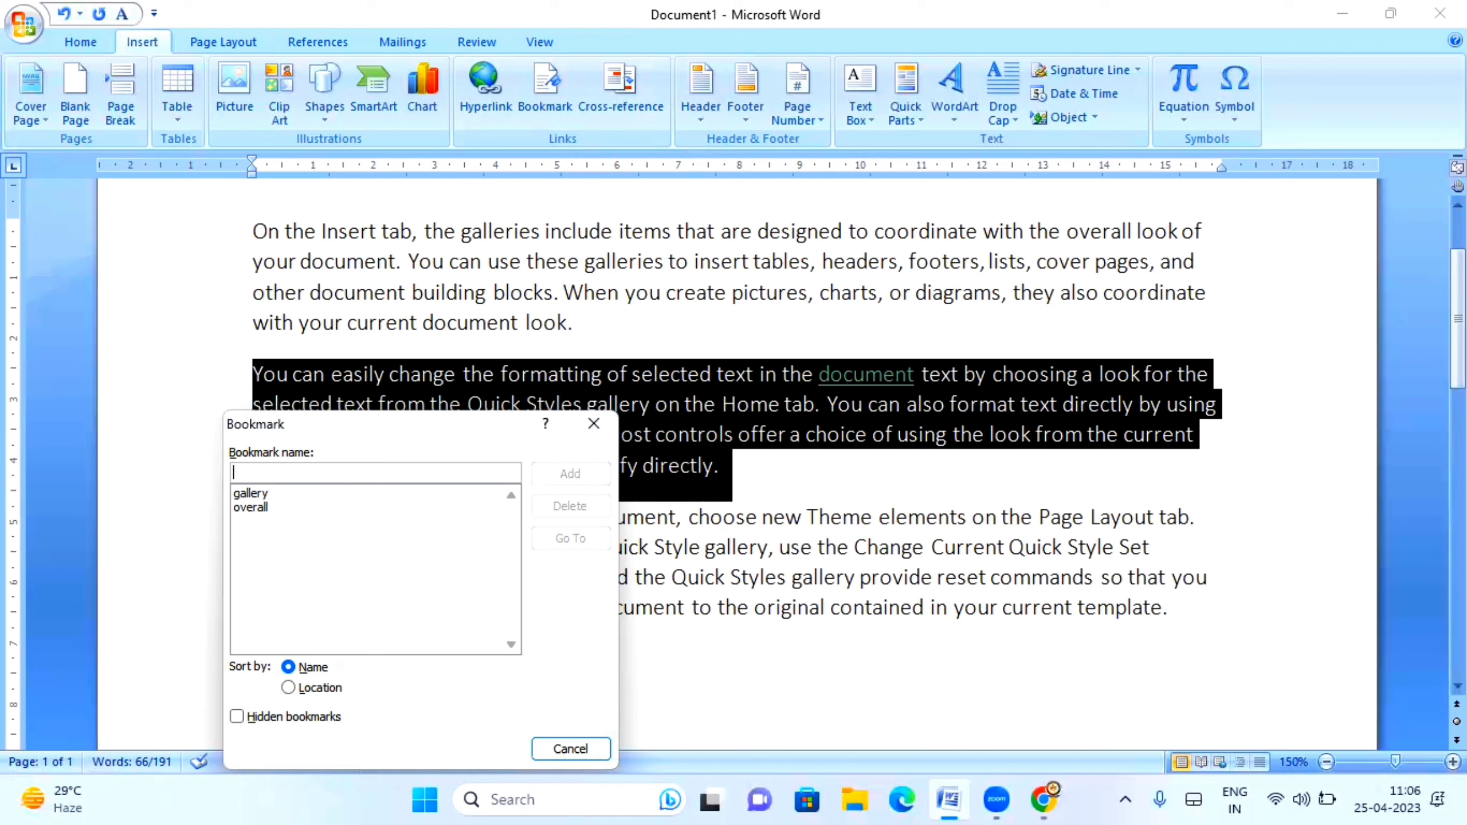
text(1)
key(BackSpace)
text(d)
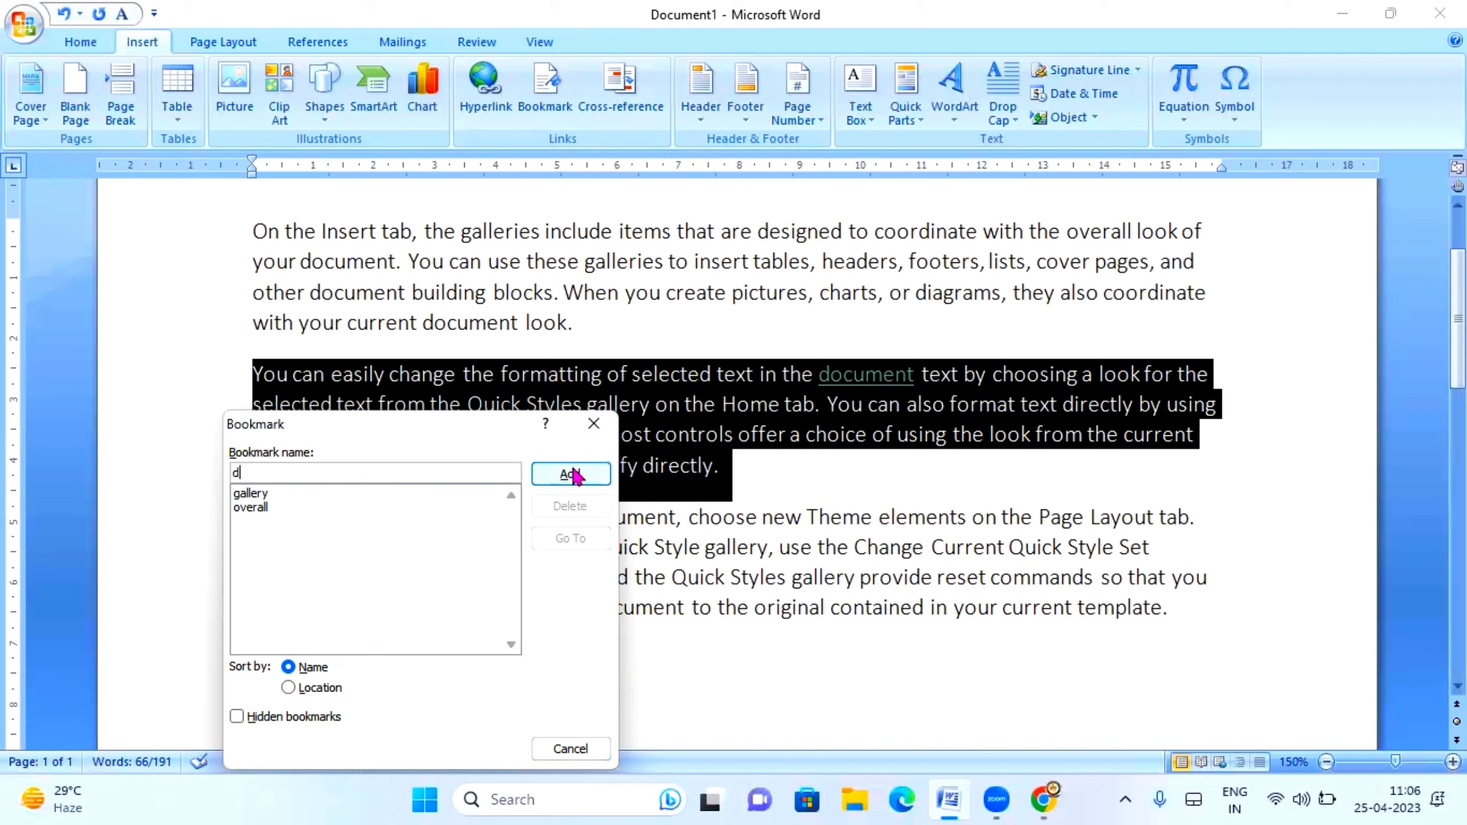
key(BackSpace)
text(1)
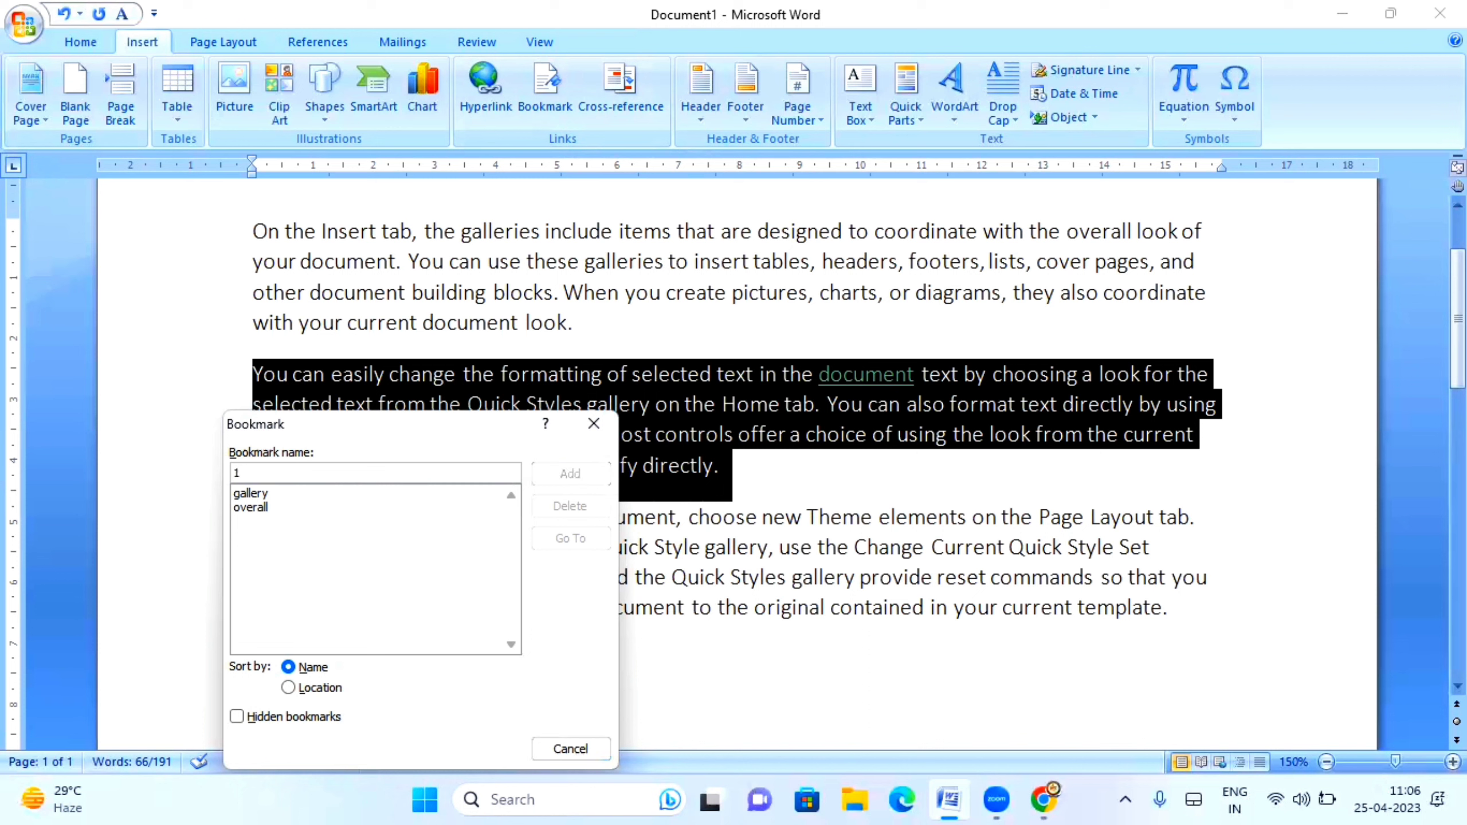
key(BackSpace)
text(Para2)
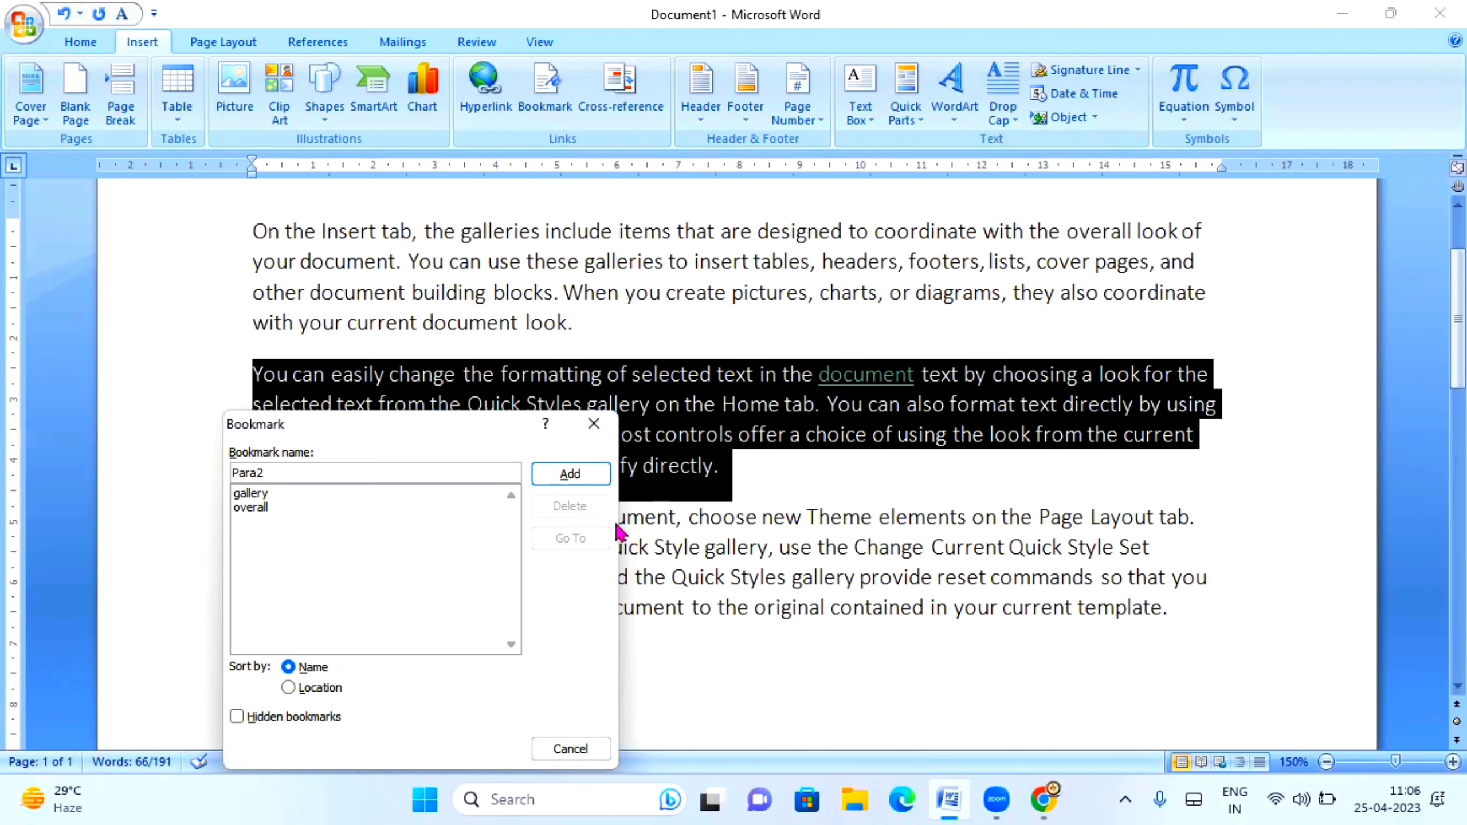
Step: Add the Para2 bookmark, then place the caret in the Link Excel File line
click(570, 474)
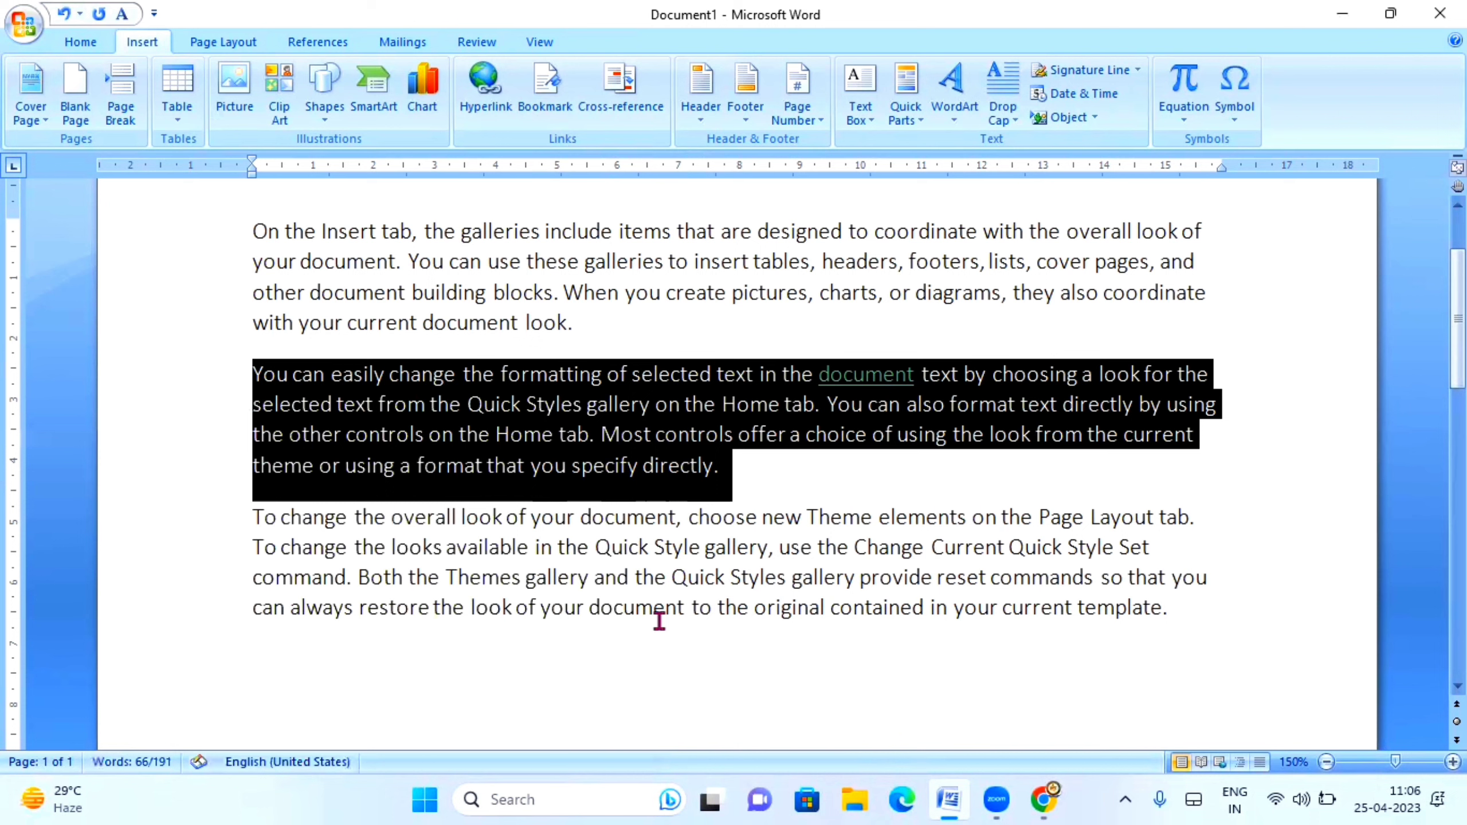
click(659, 621)
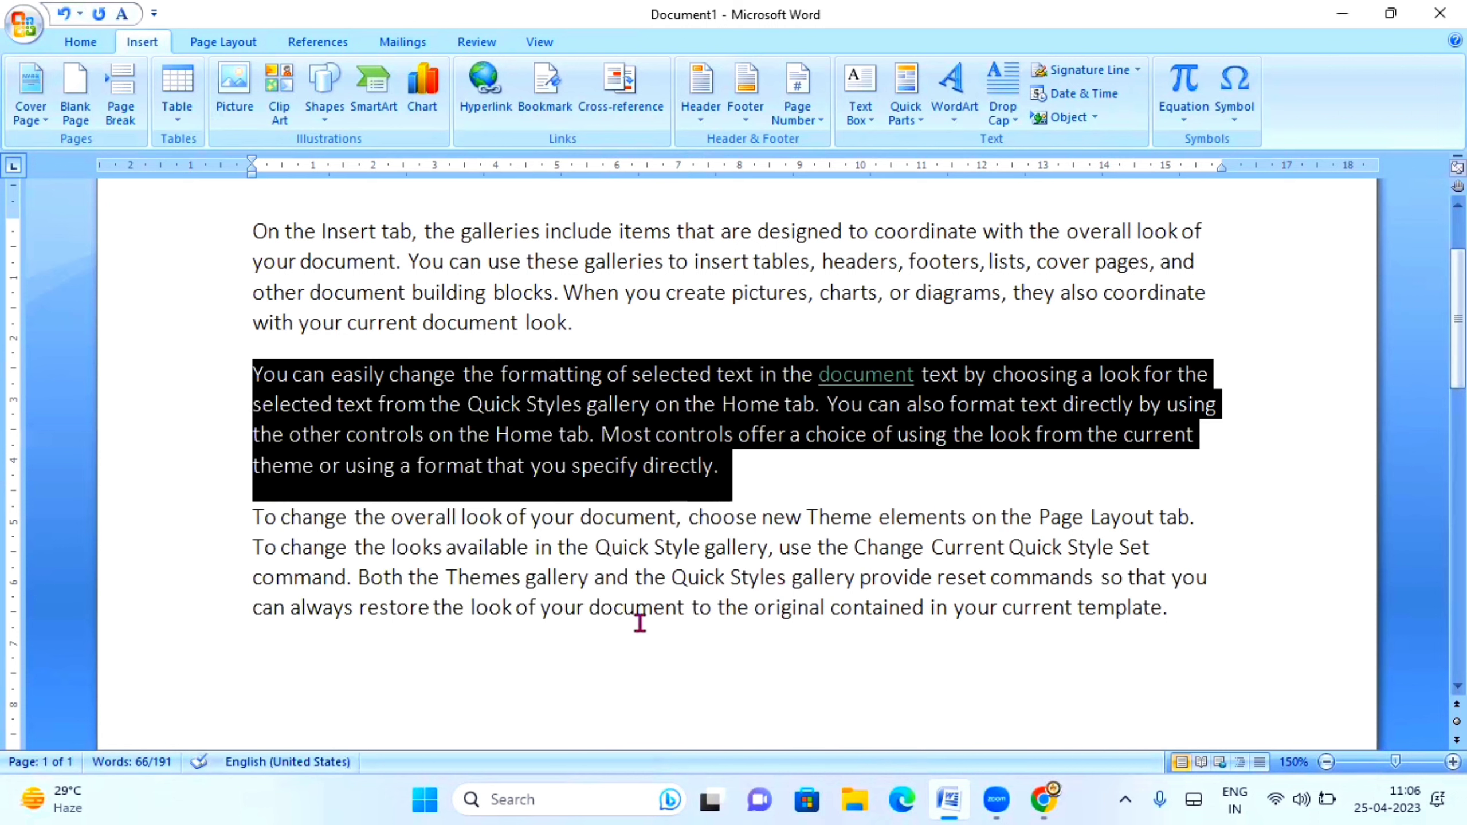
scroll(425, 623, down, 4)
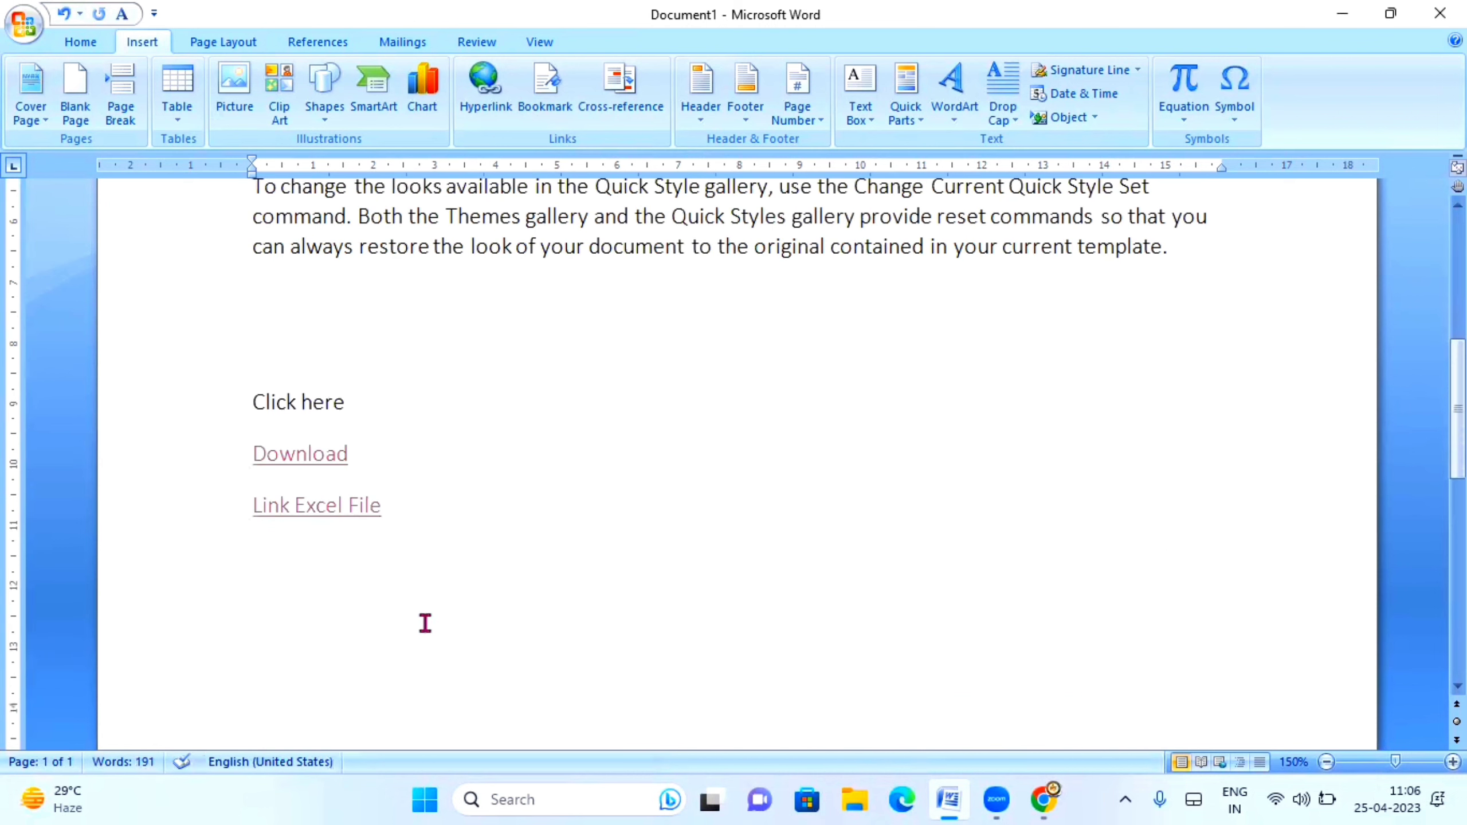
click(278, 338)
click(326, 612)
Step: Go to Para2 from the Bookmark list to confirm it selects the second paragraph, then return to the links
click(544, 90)
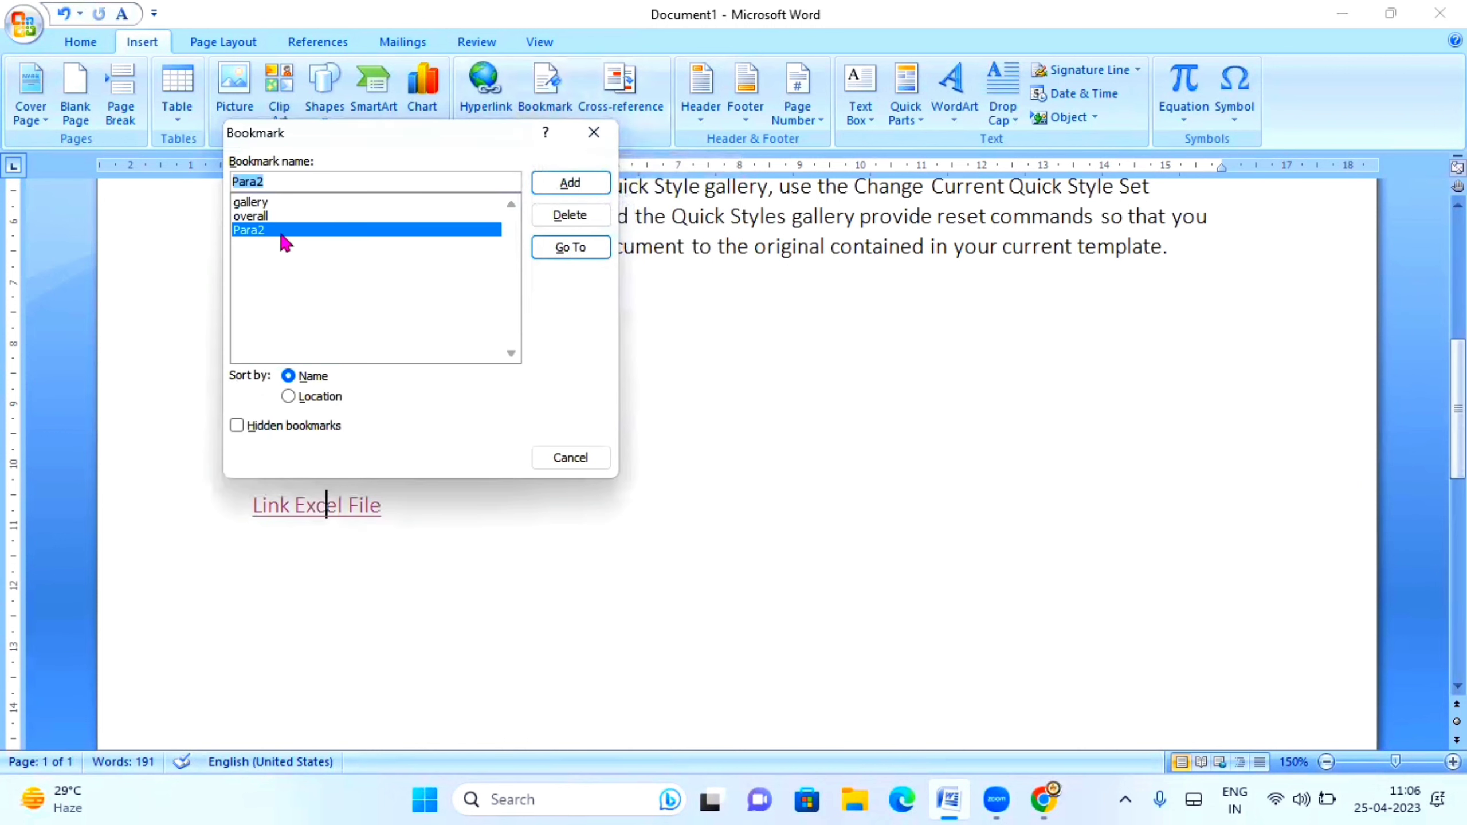
click(570, 248)
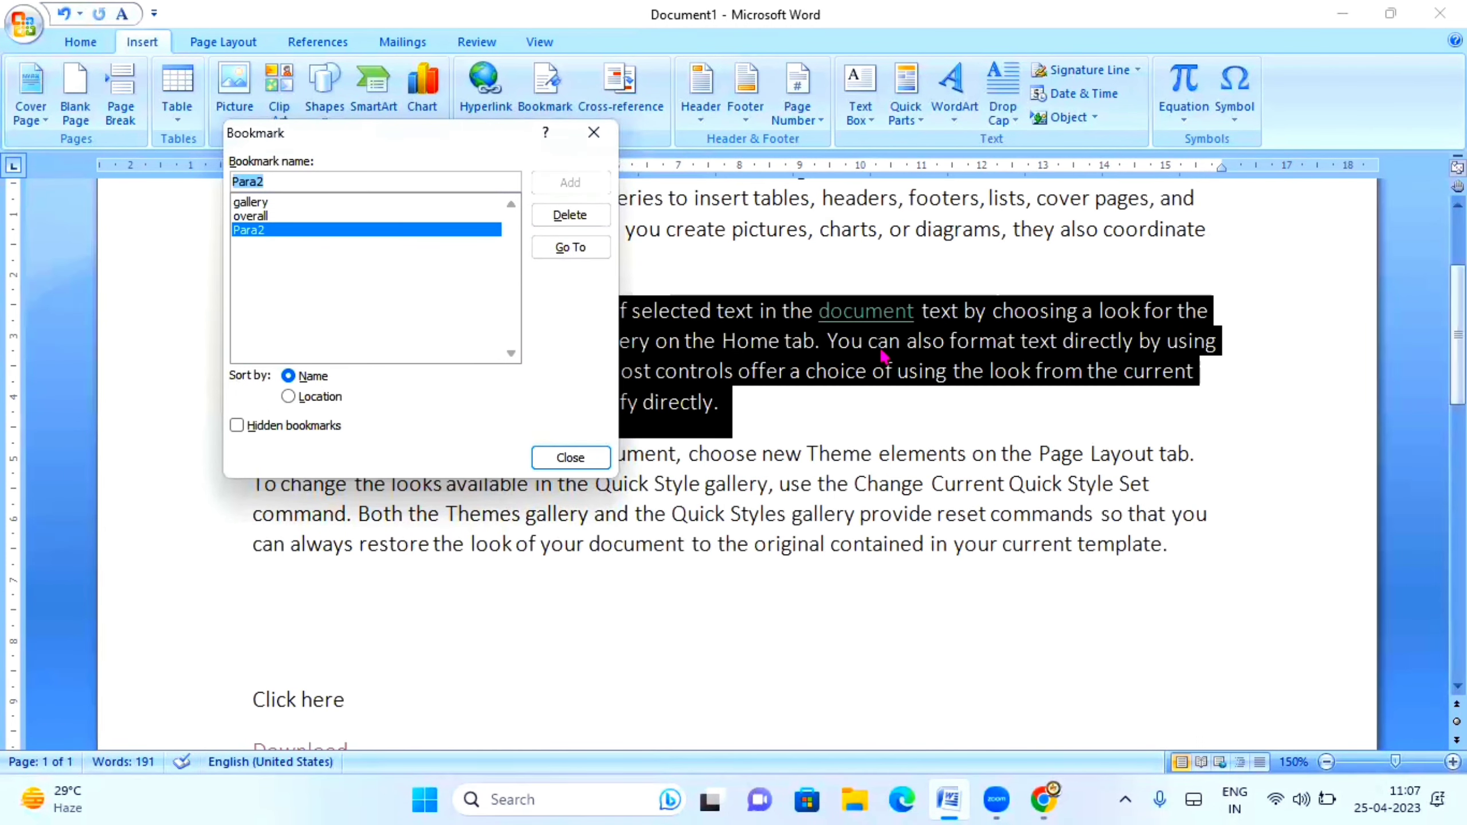
click(566, 458)
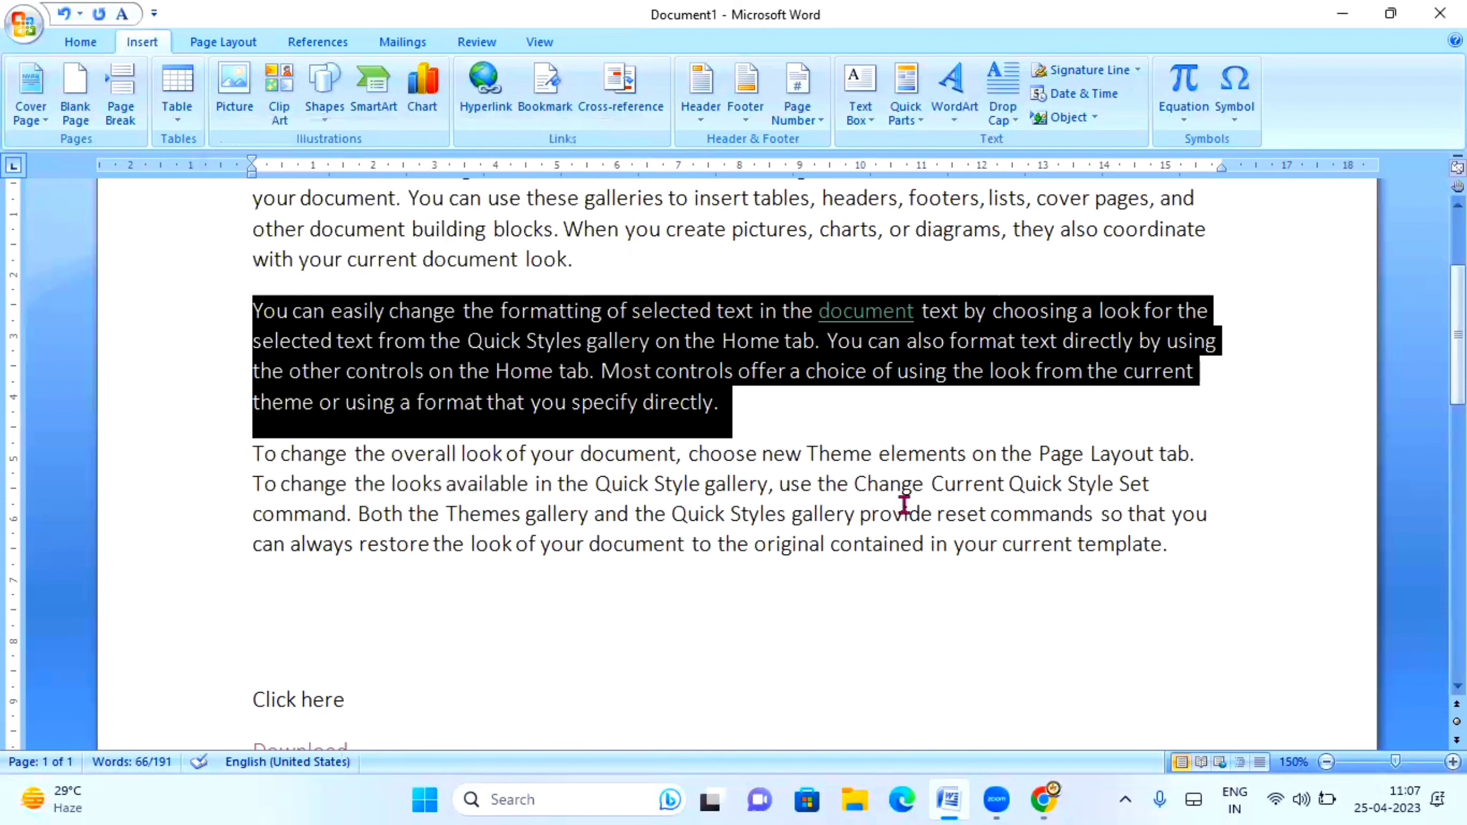
click(917, 506)
scroll(917, 507, down, 1)
scroll(916, 507, down, 3)
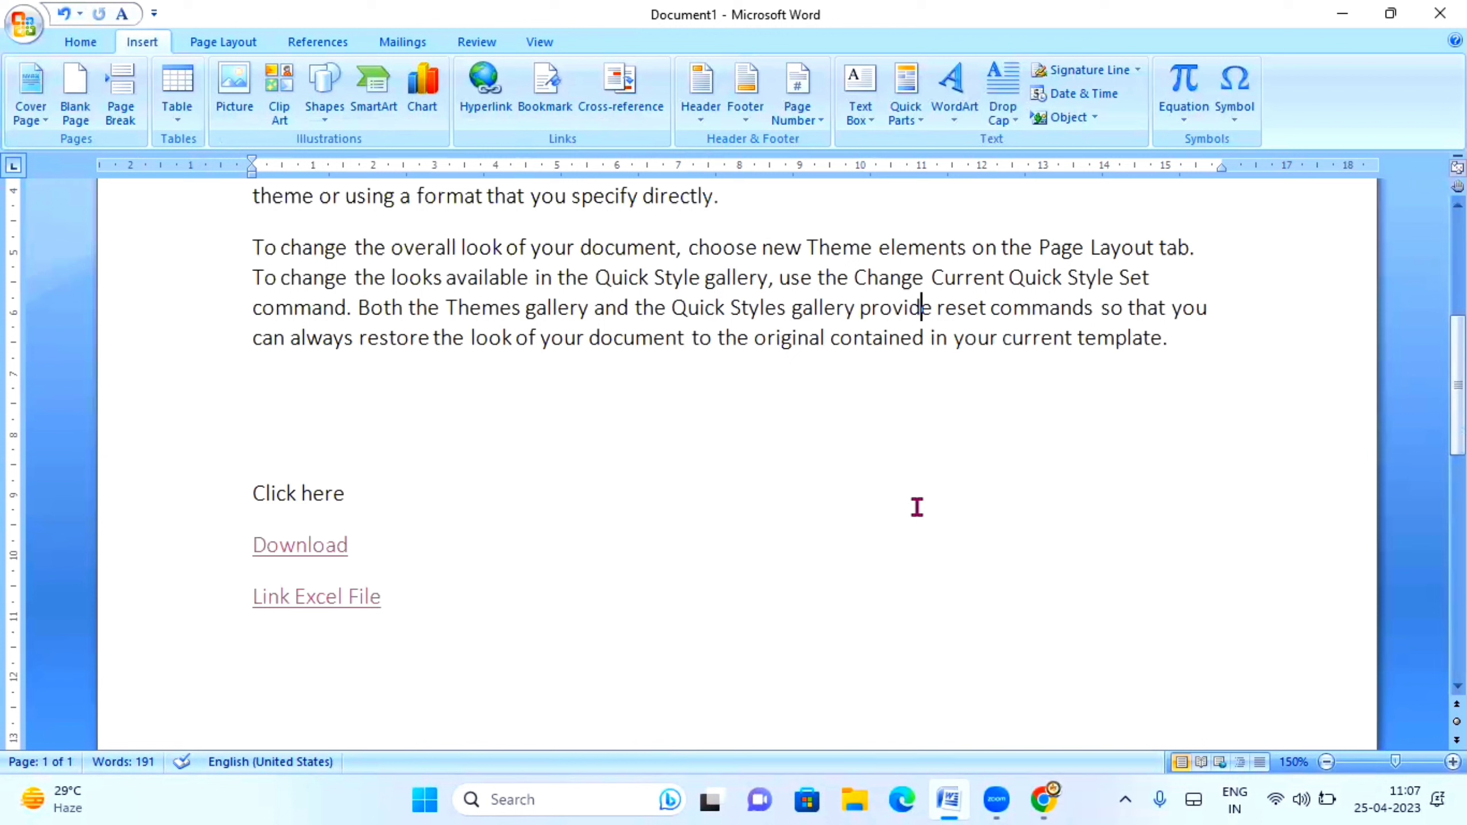
scroll(874, 528, down, 1)
scroll(688, 528, down, 1)
scroll(298, 463, down, 1)
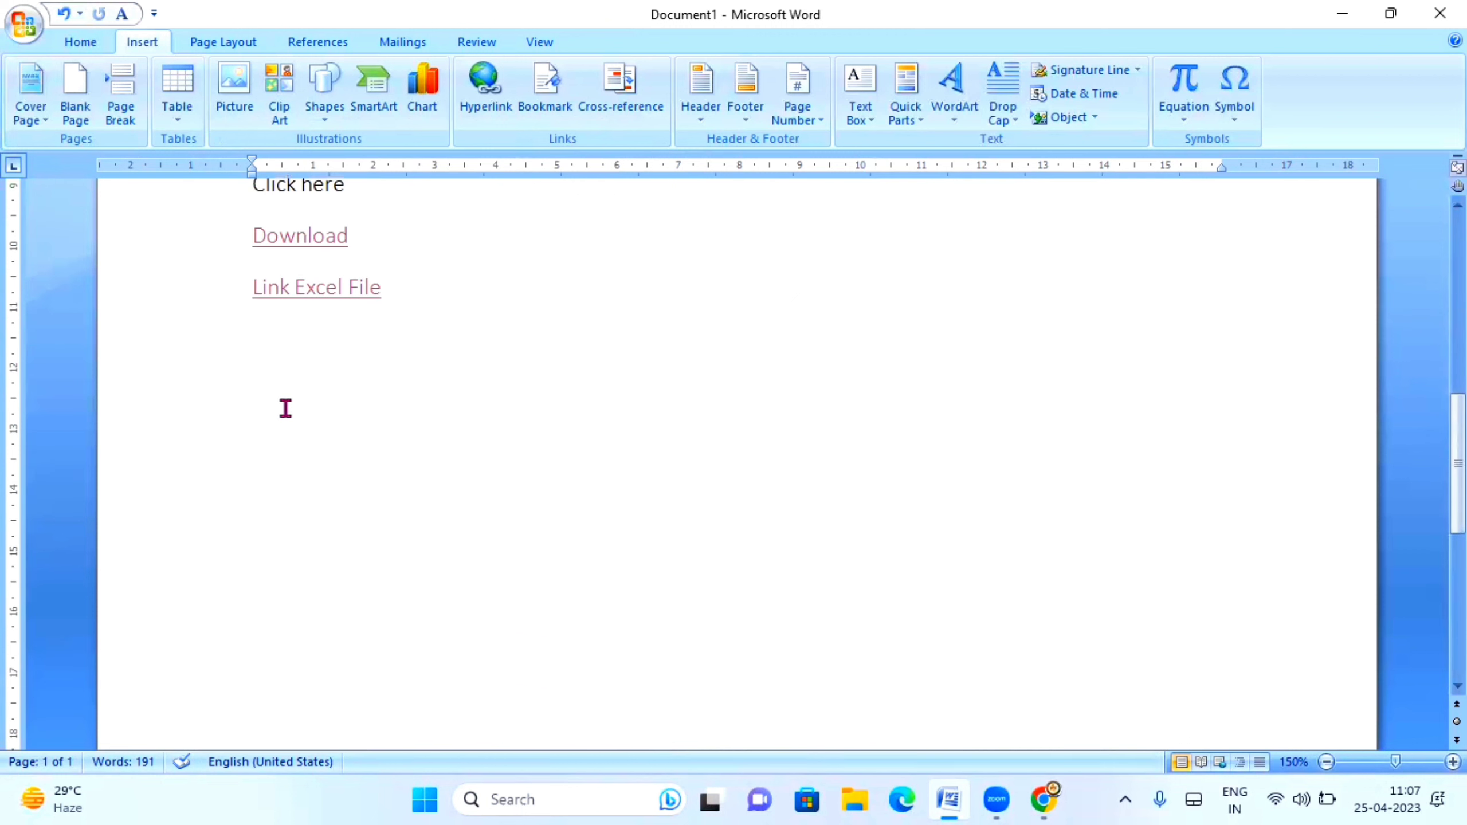
Step: Add a blank page after the Link Excel File line and scroll down to it
click(396, 303)
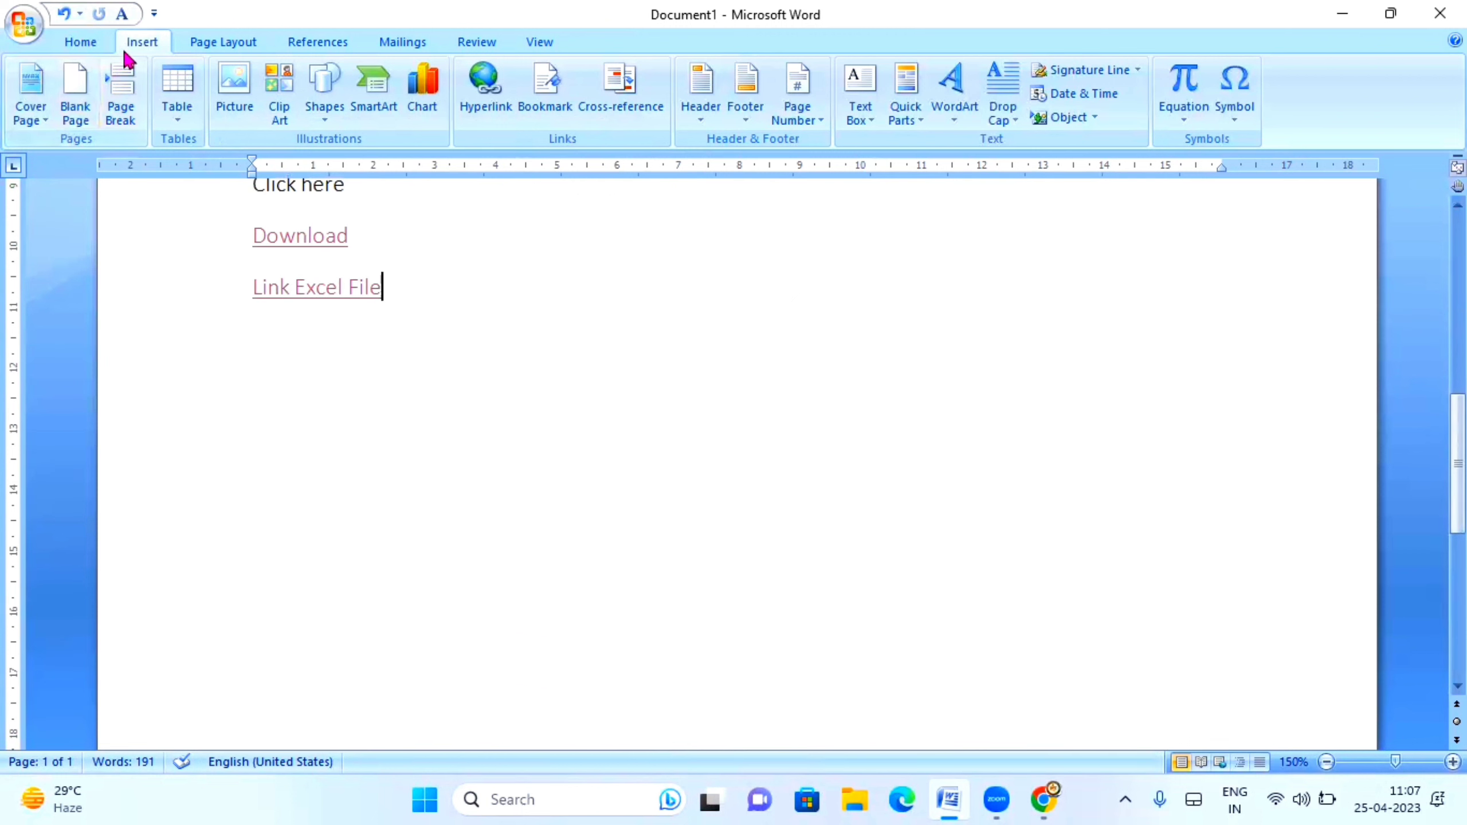
click(79, 95)
scroll(572, 272, down, 3)
scroll(347, 347, down, 2)
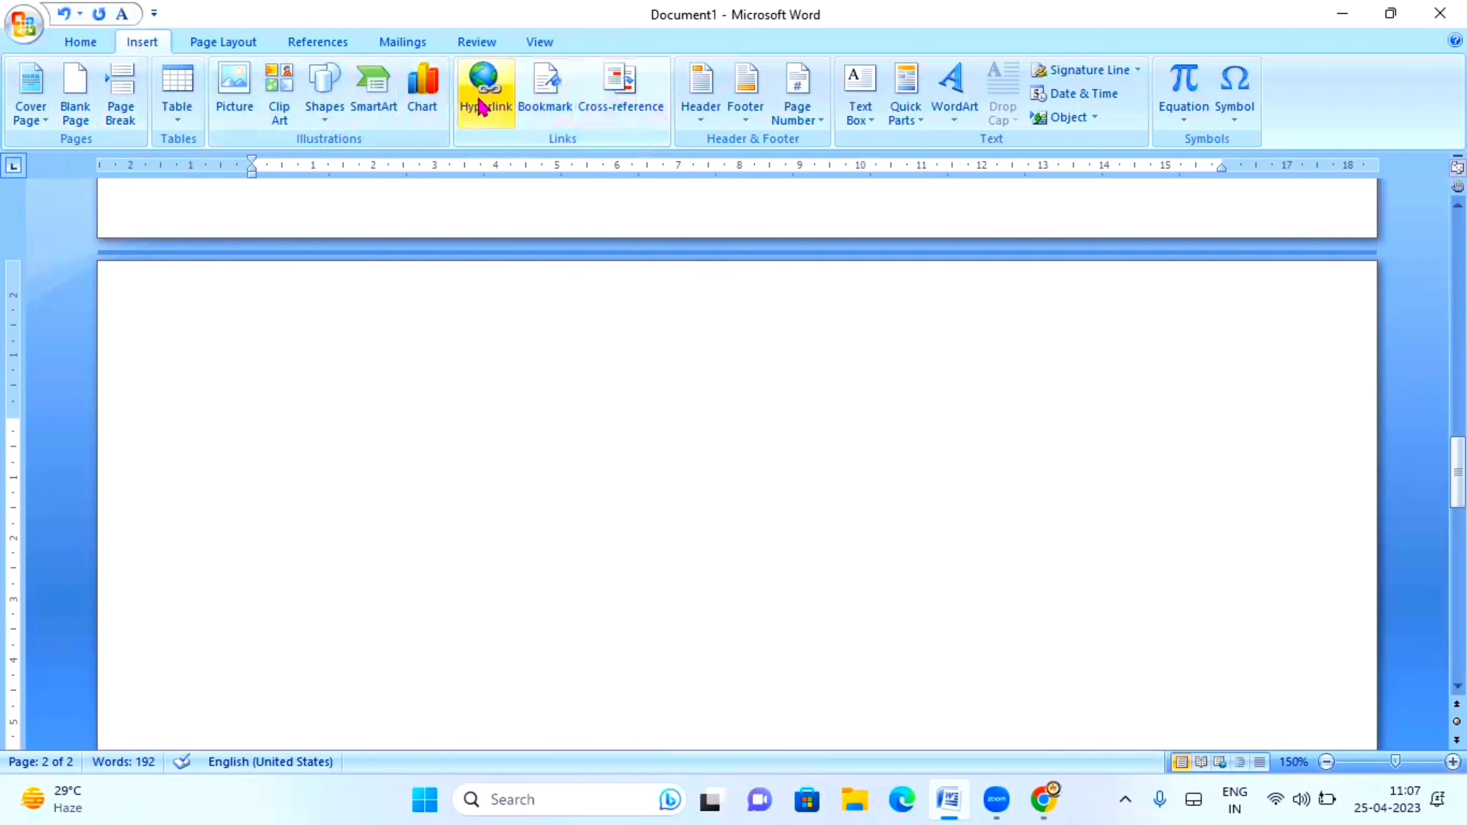
Step: Insert a hyperlinked Bookmark cross-reference to gallery on the second page
click(630, 92)
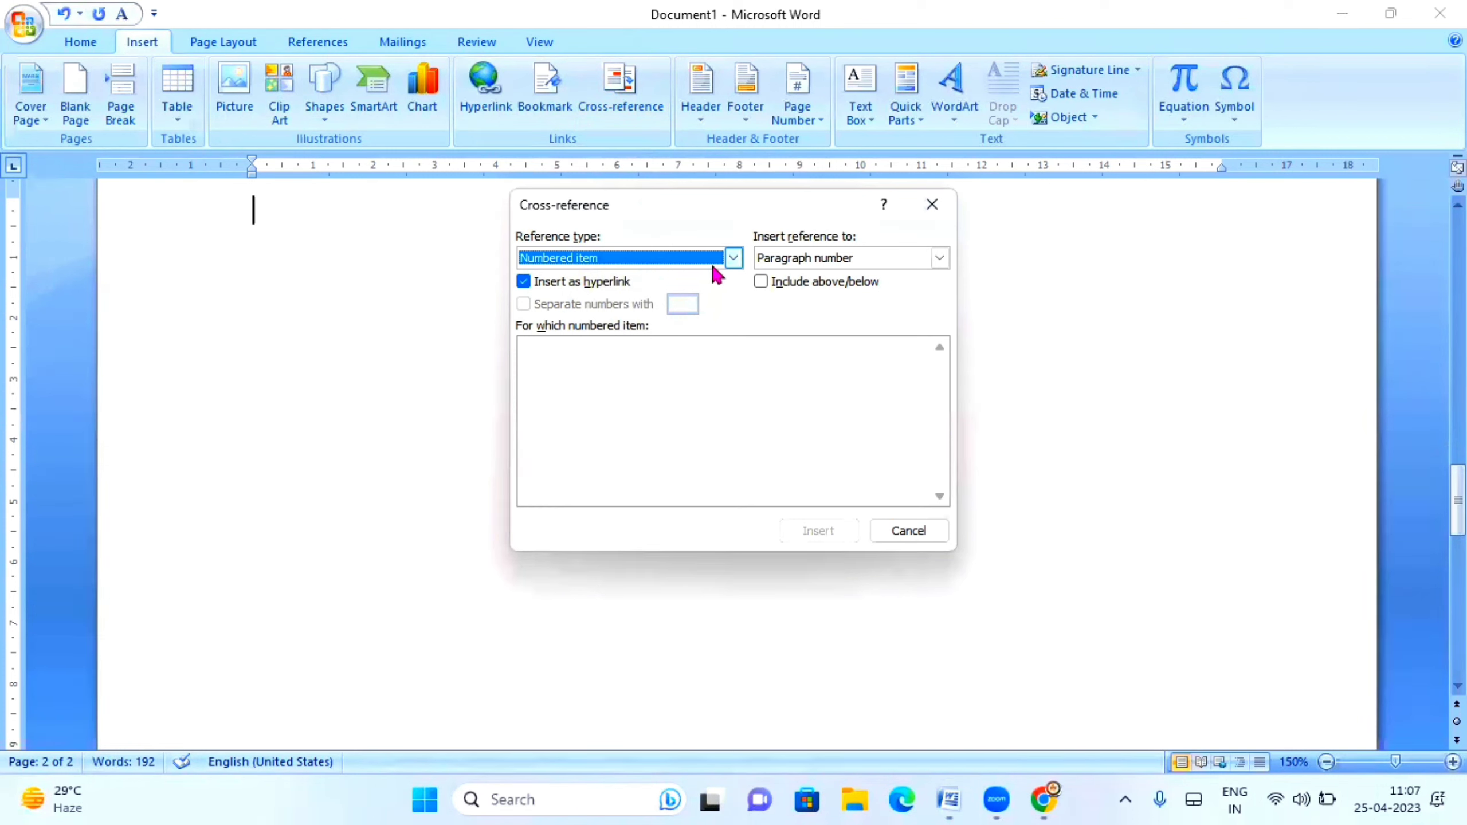
click(735, 257)
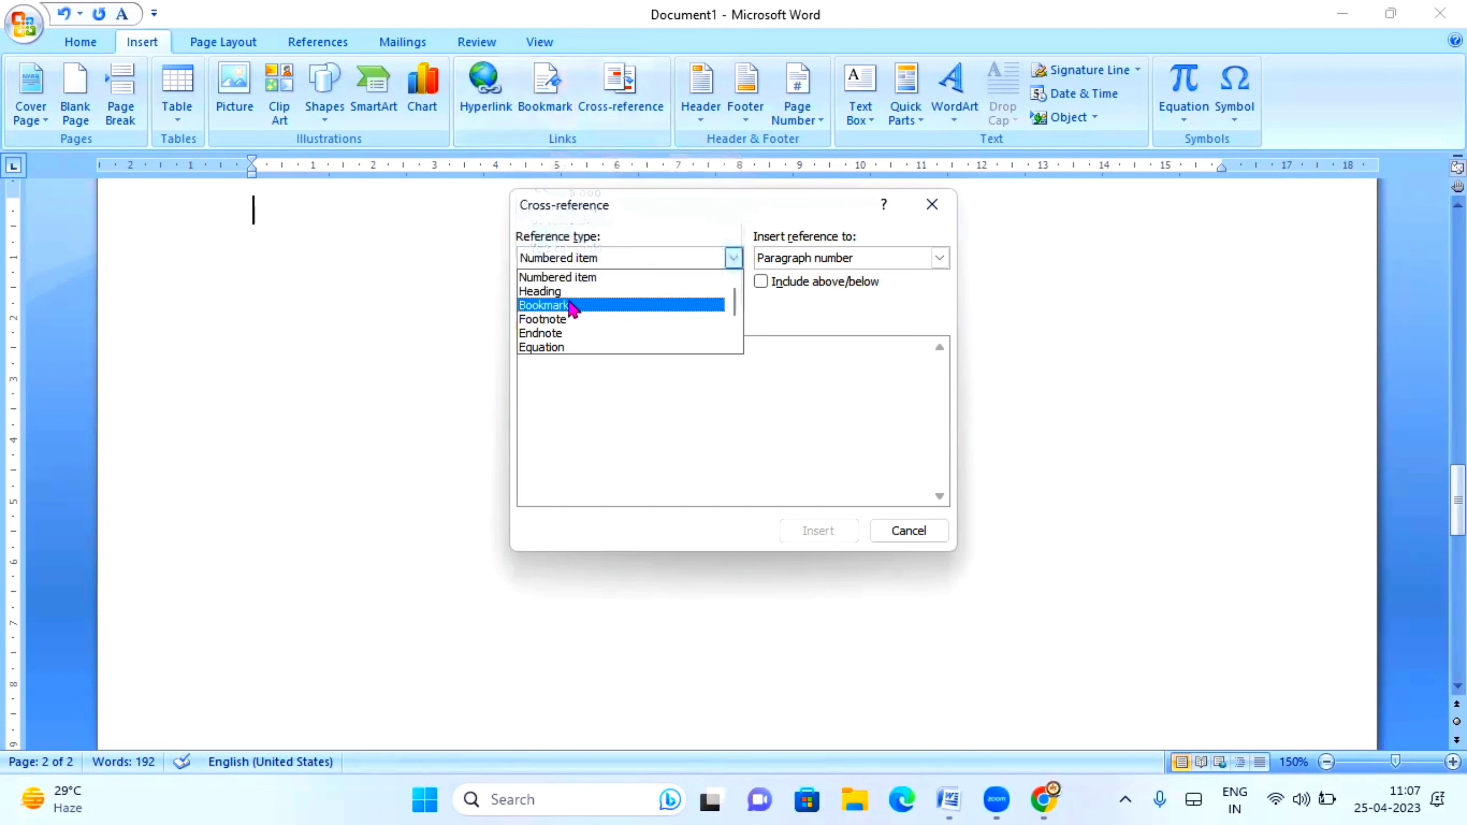
click(564, 304)
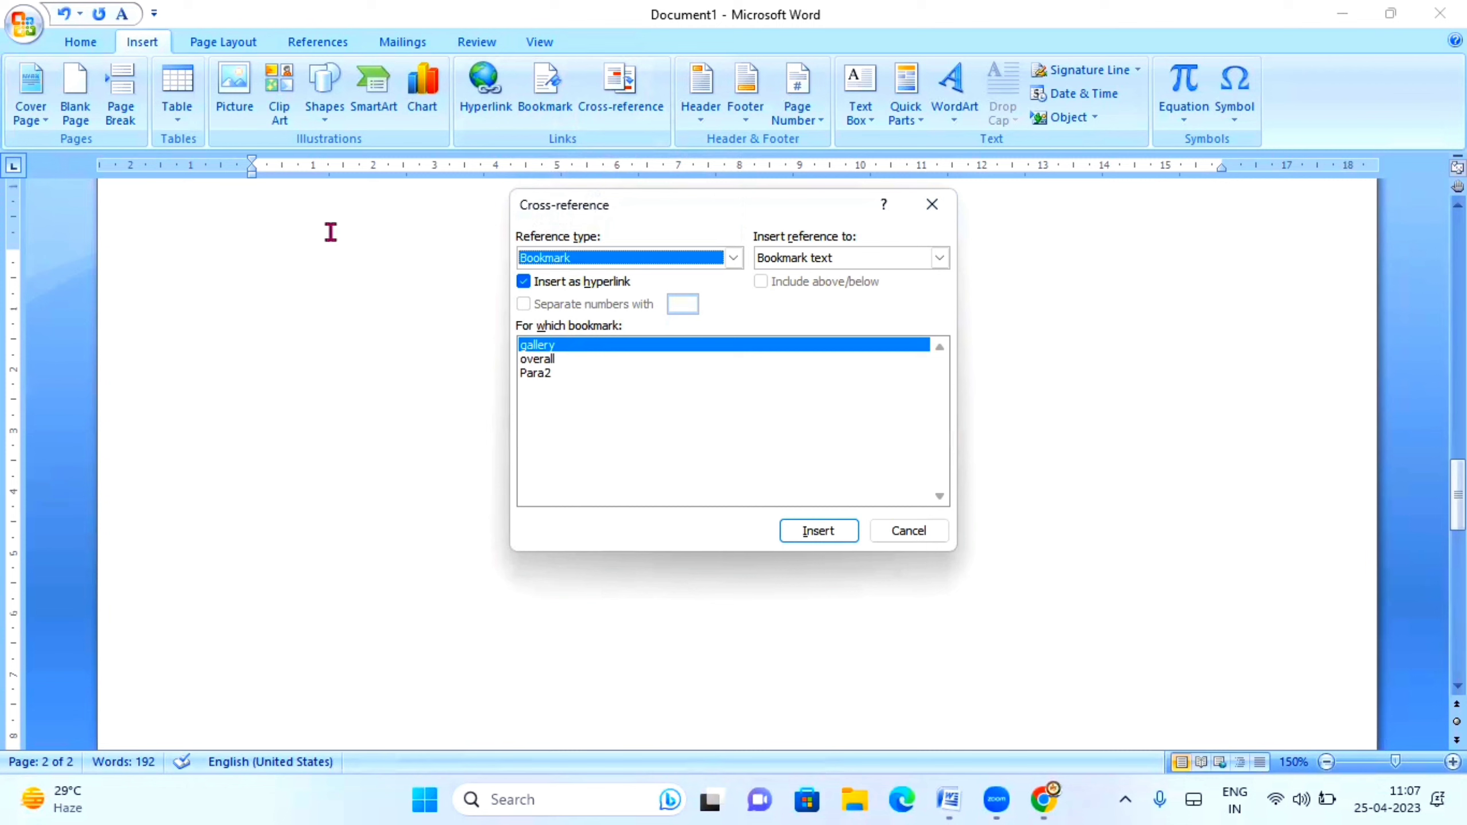
click(289, 219)
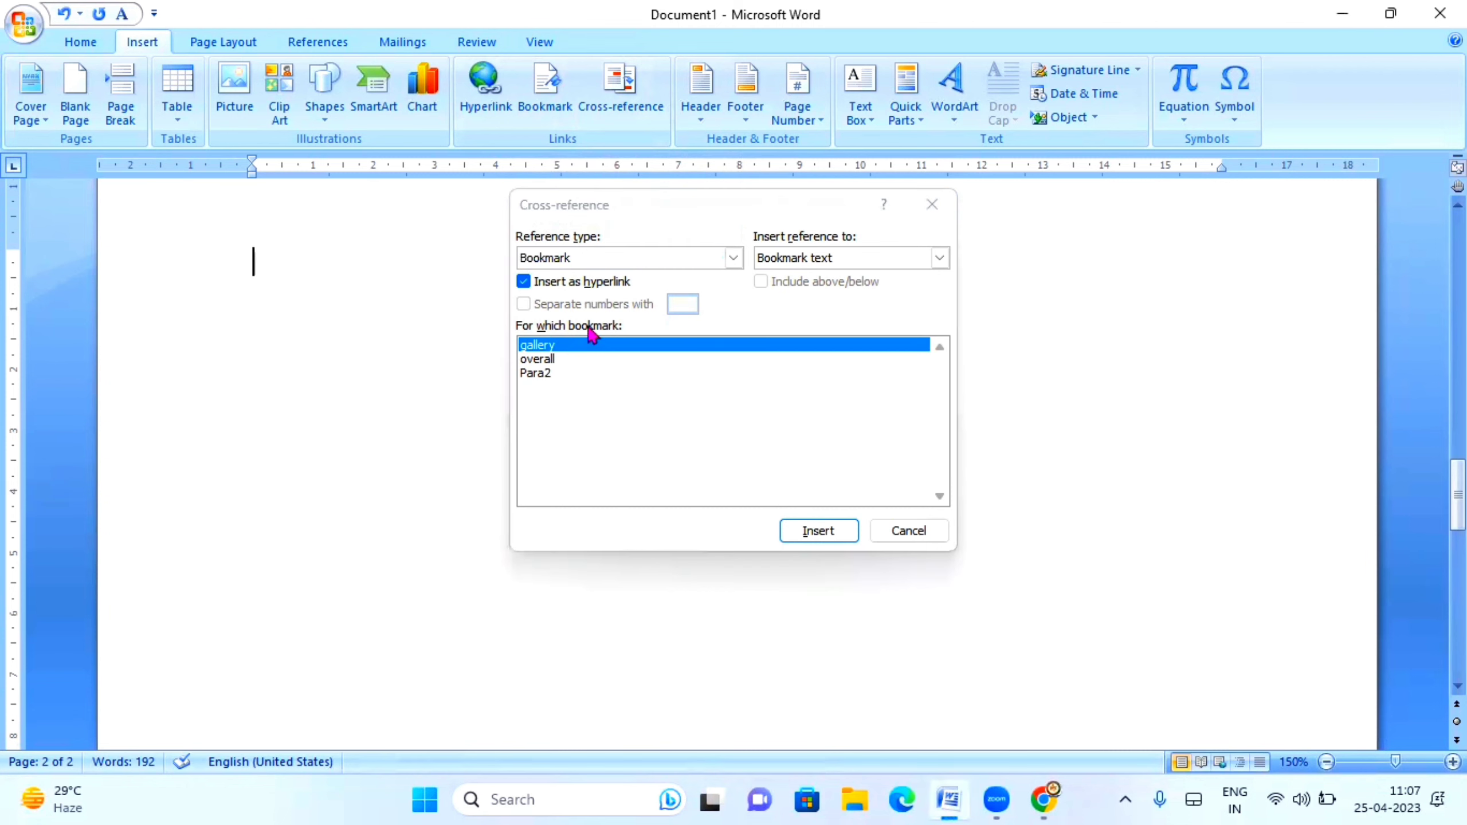
click(546, 347)
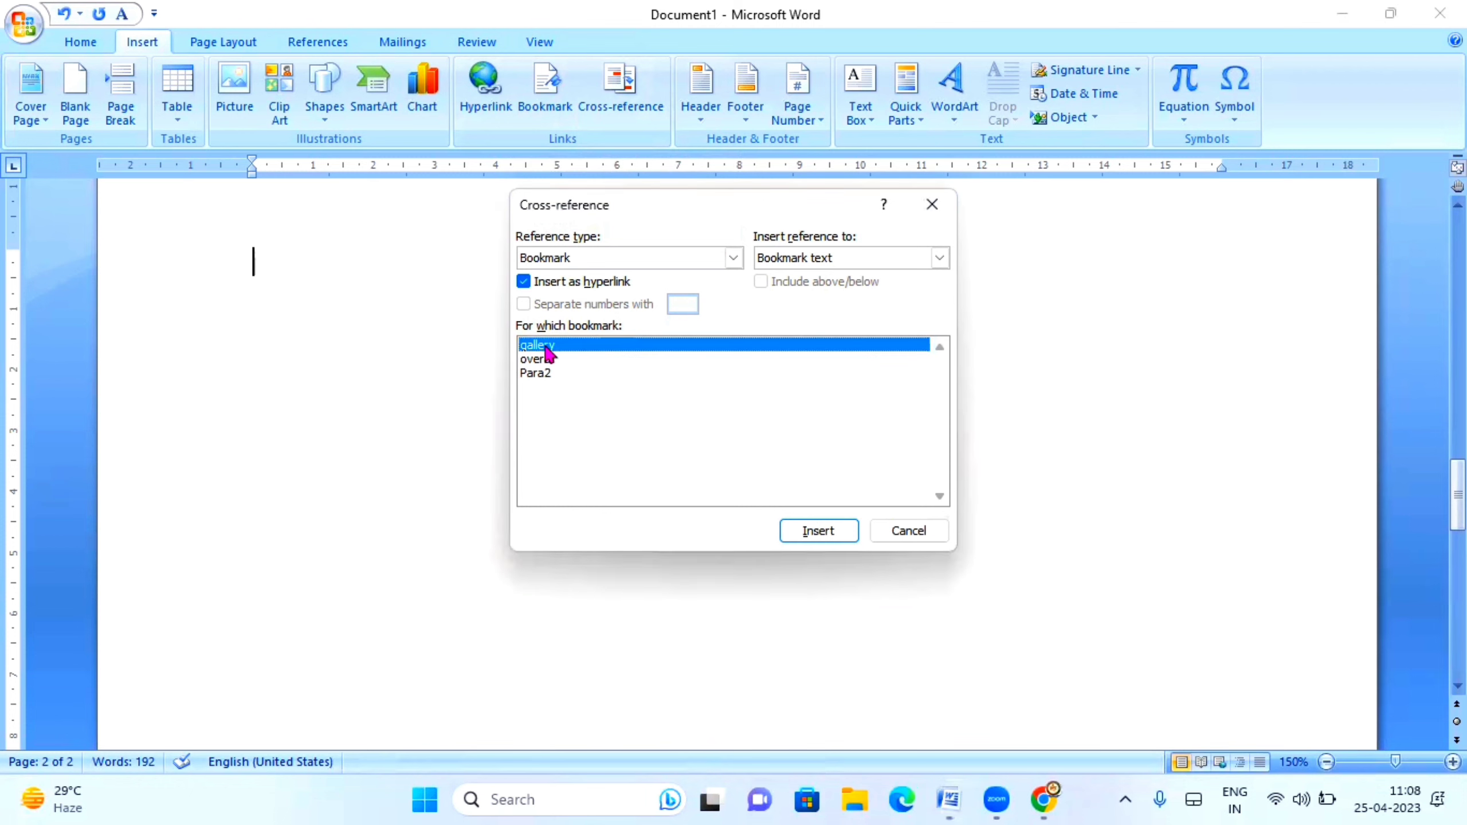
click(834, 537)
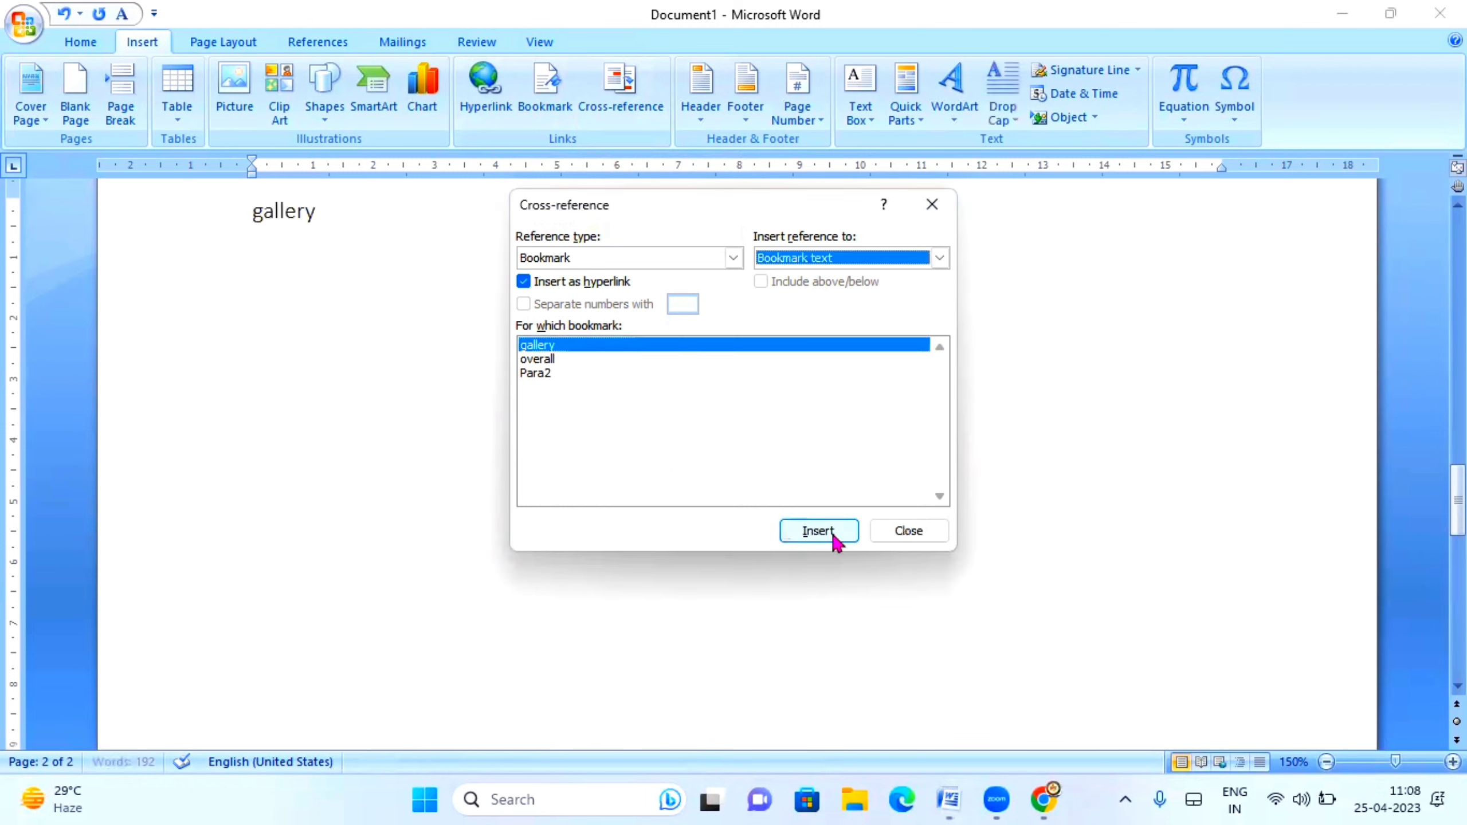
Step: Add hyperlinked cross-references to overall and Para2, each on its own new line
click(316, 215)
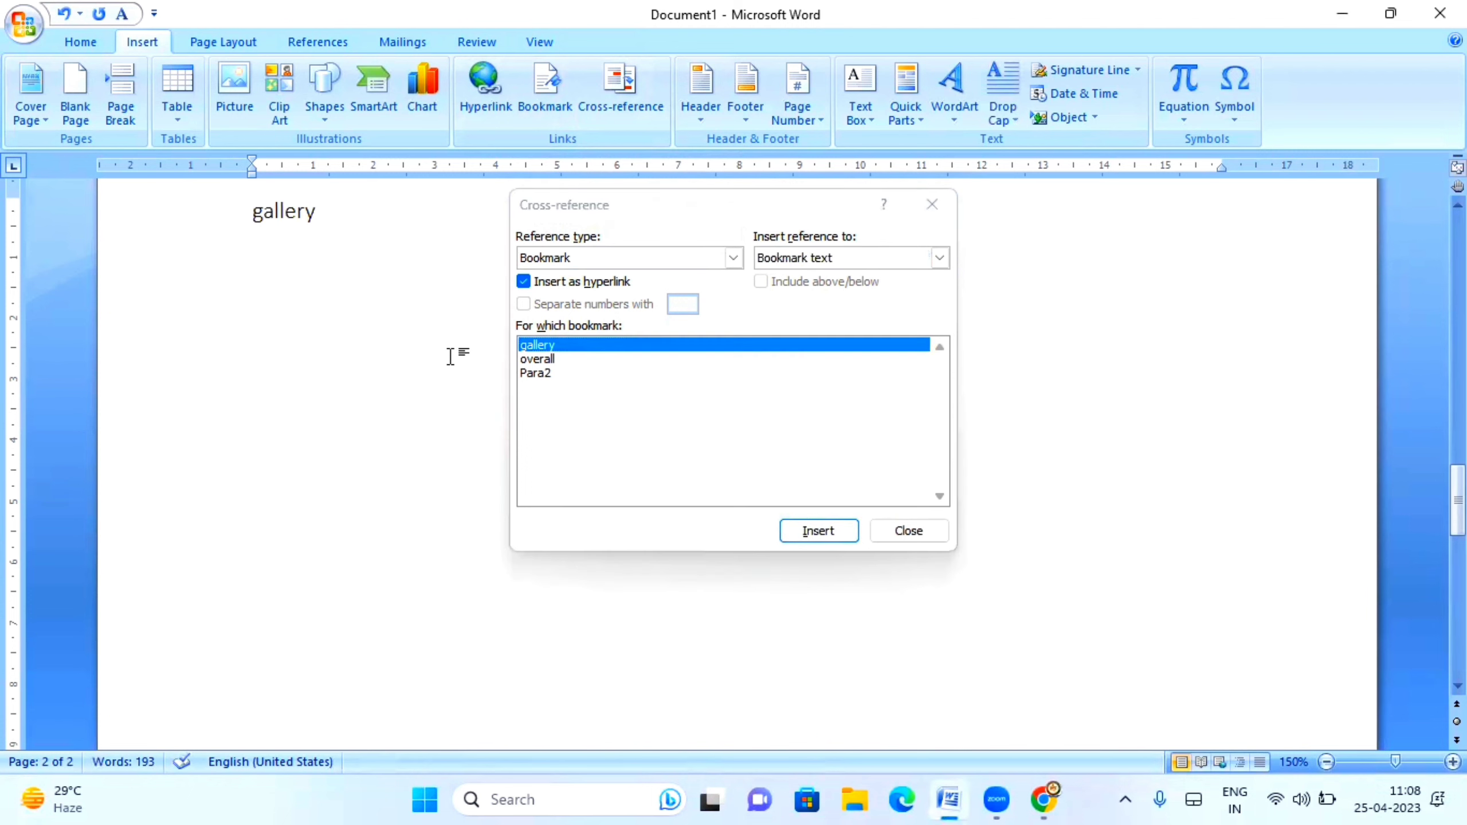
key(Return)
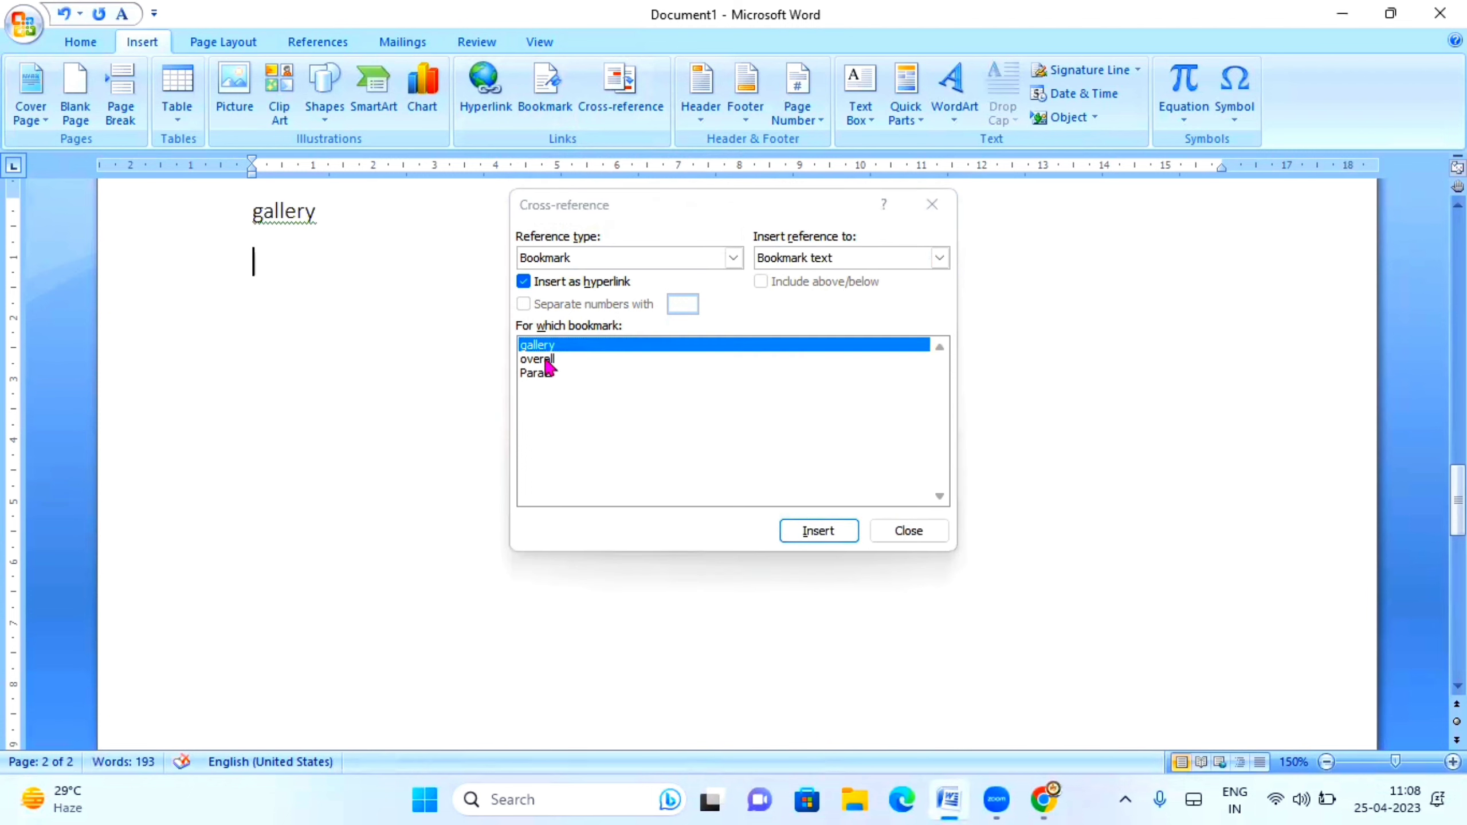
click(546, 363)
click(822, 536)
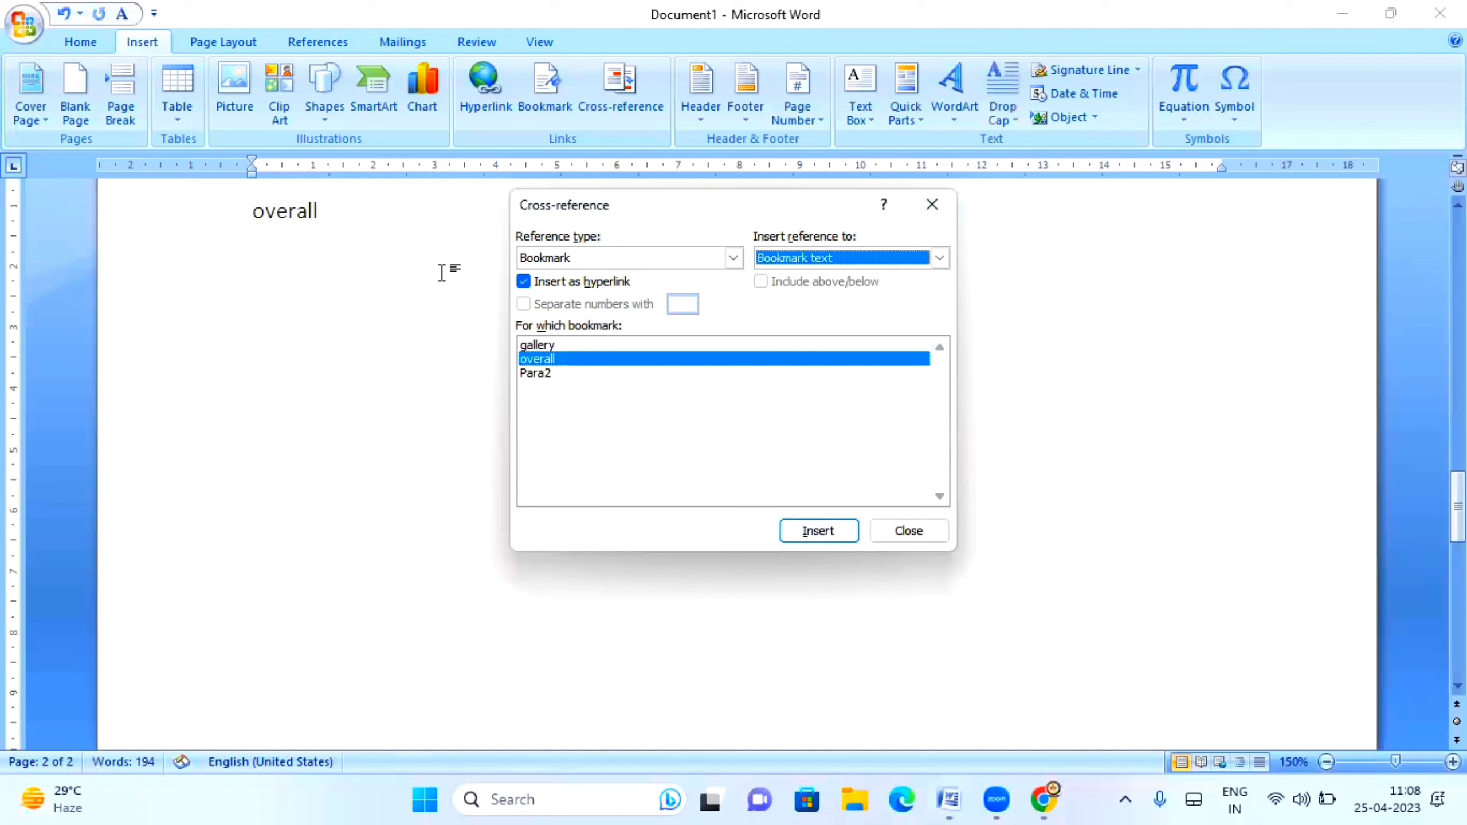
click(339, 222)
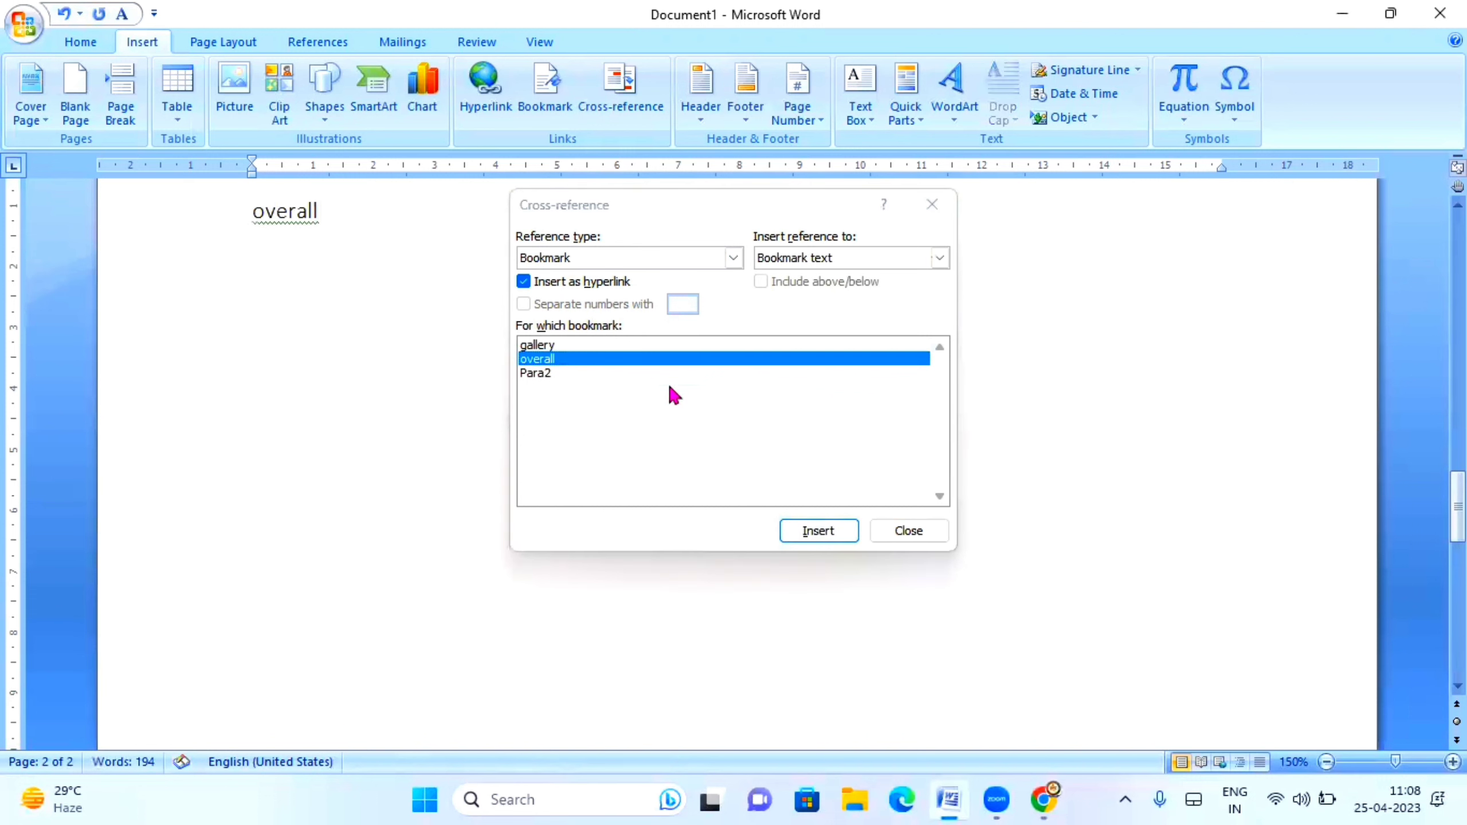
key(Return)
click(535, 373)
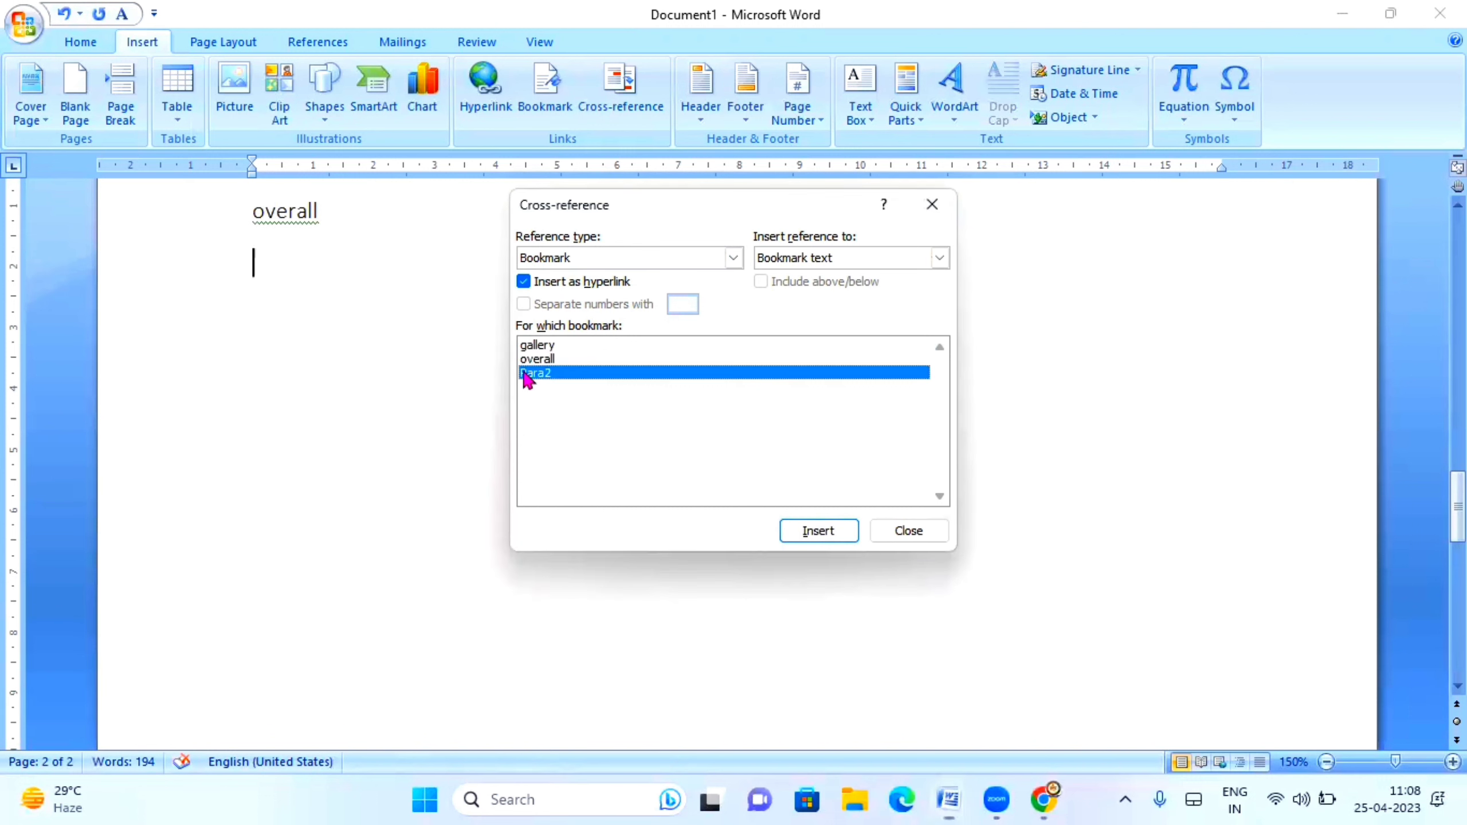
click(821, 531)
Step: Close the Cross-reference dialog, reopening and dismissing it once without inserting anything
click(919, 530)
scroll(608, 354, up, 3)
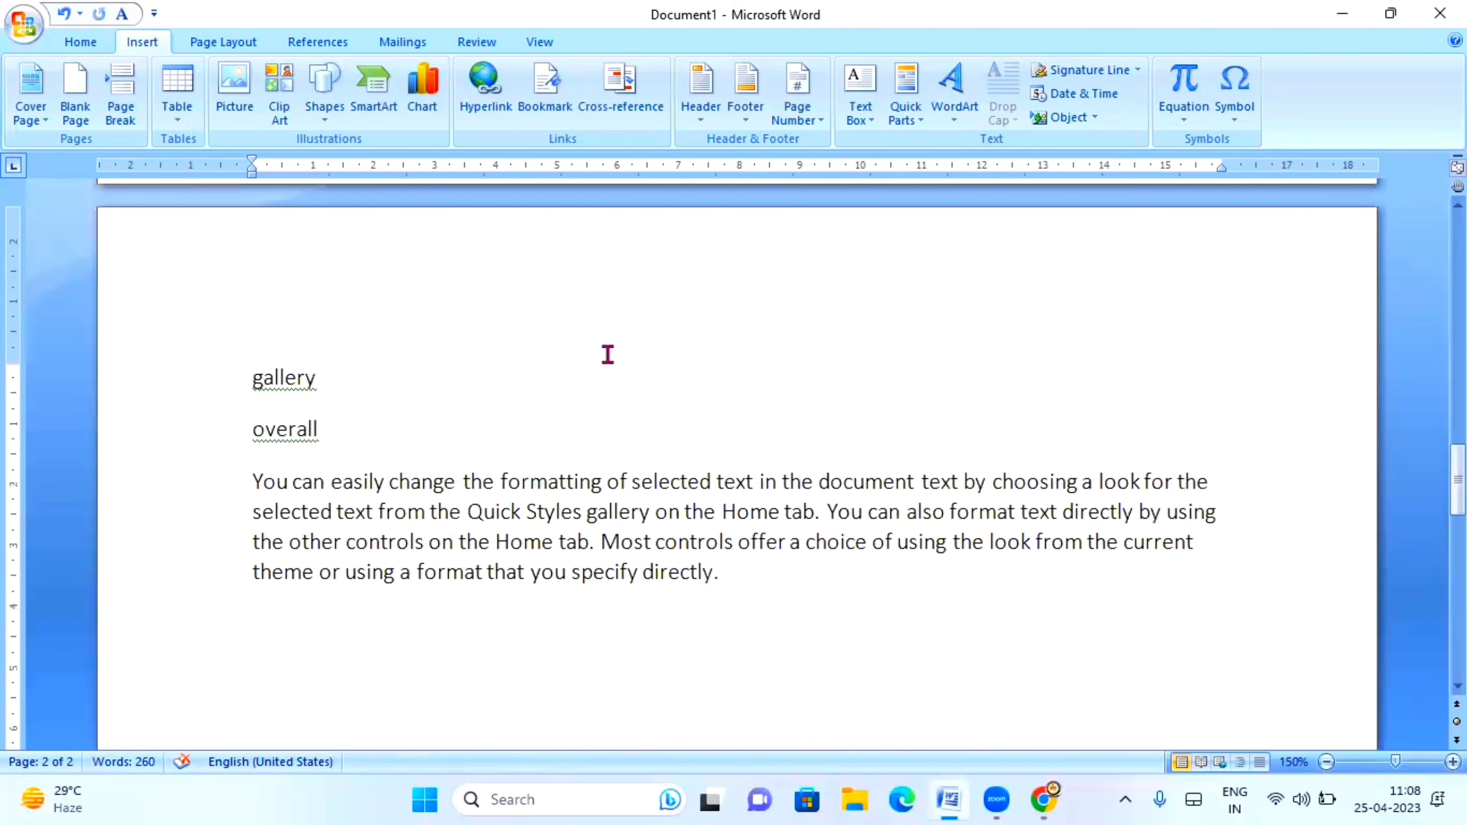
click(621, 93)
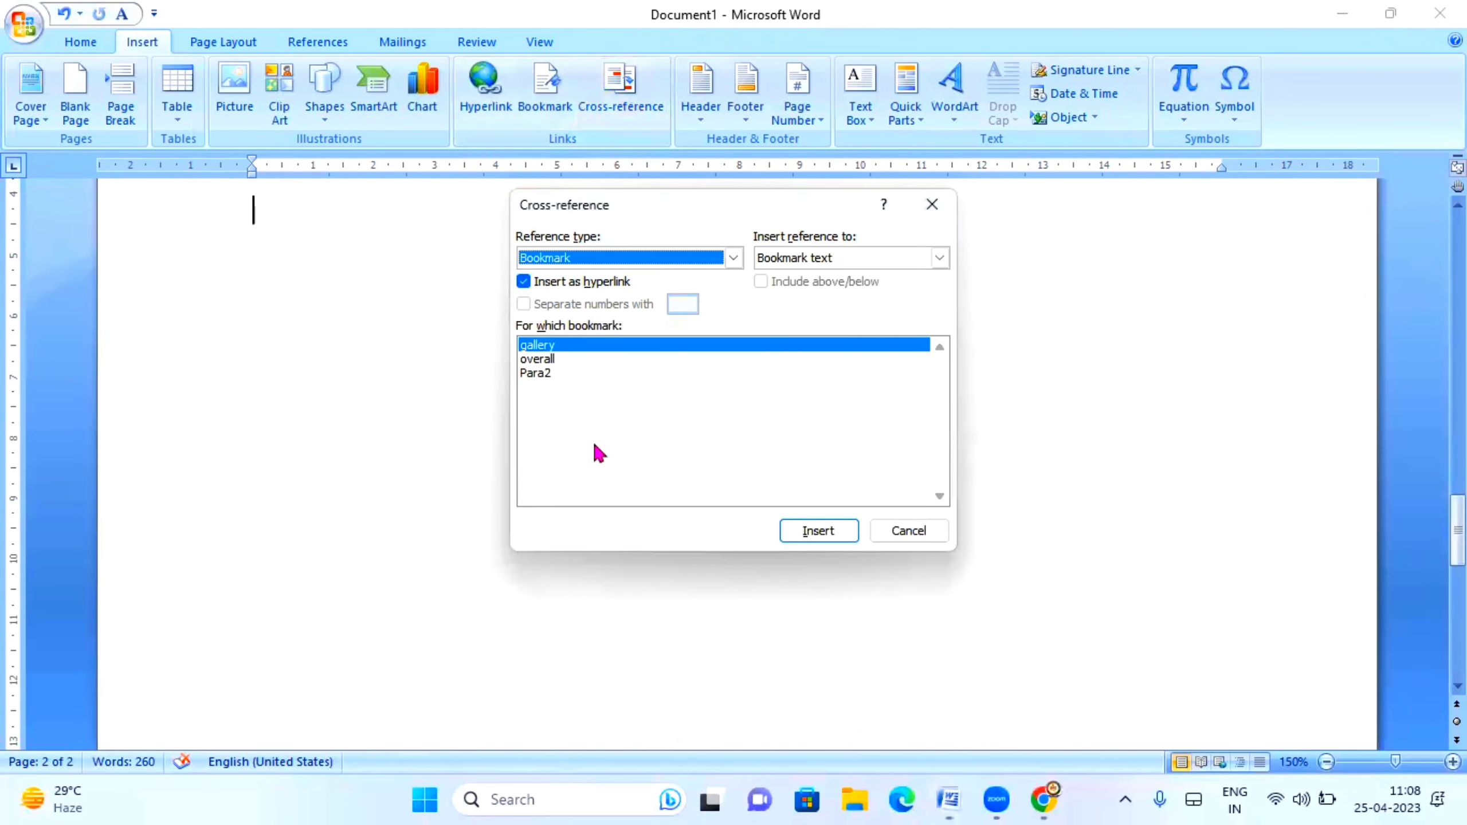
click(904, 531)
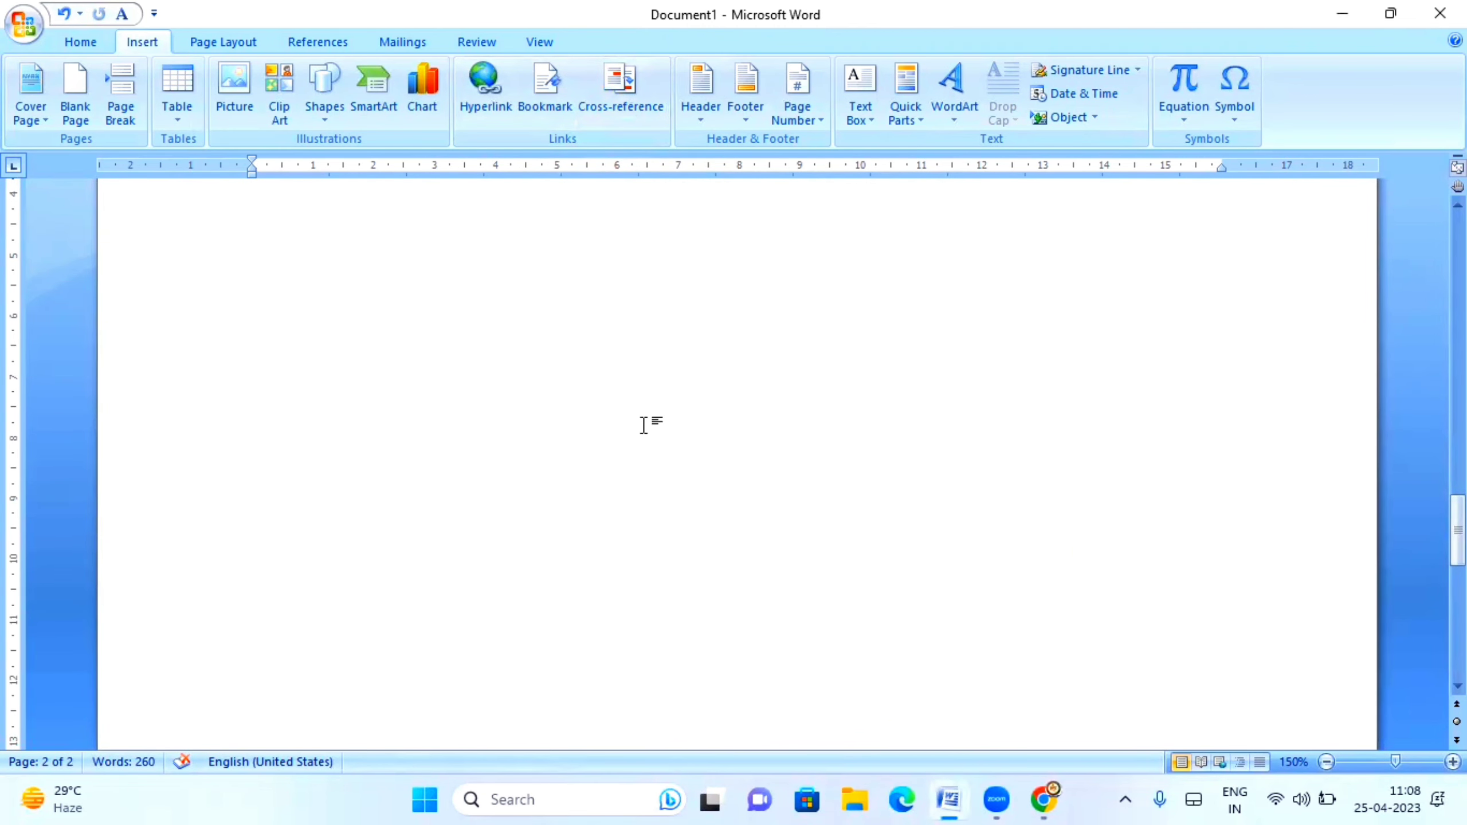
Step: Follow the gallery and overall cross-references to their bookmarked text on page 1
scroll(642, 422, up, 5)
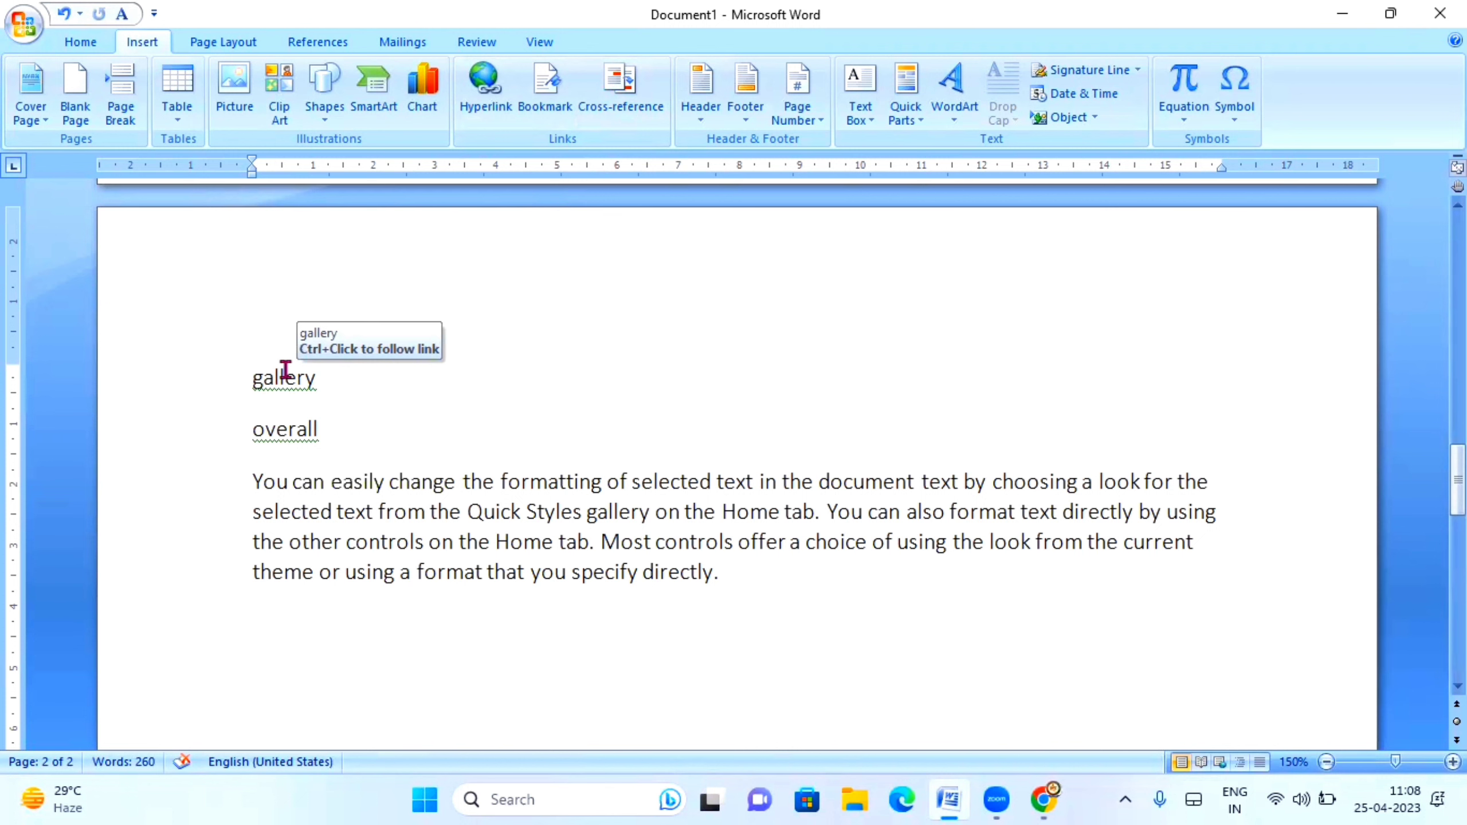
ctrl+click(286, 382)
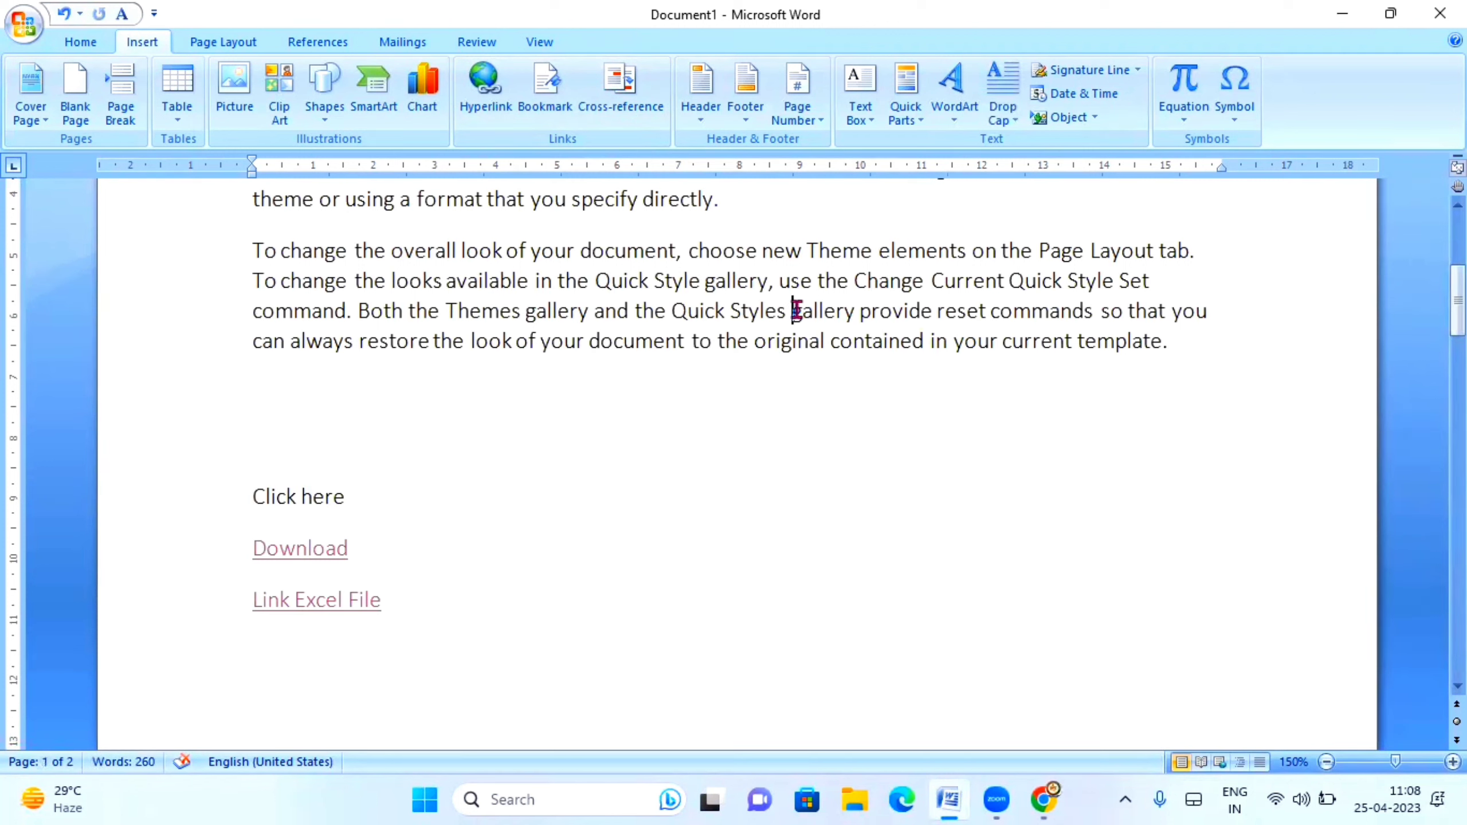
scroll(520, 500, down, 10)
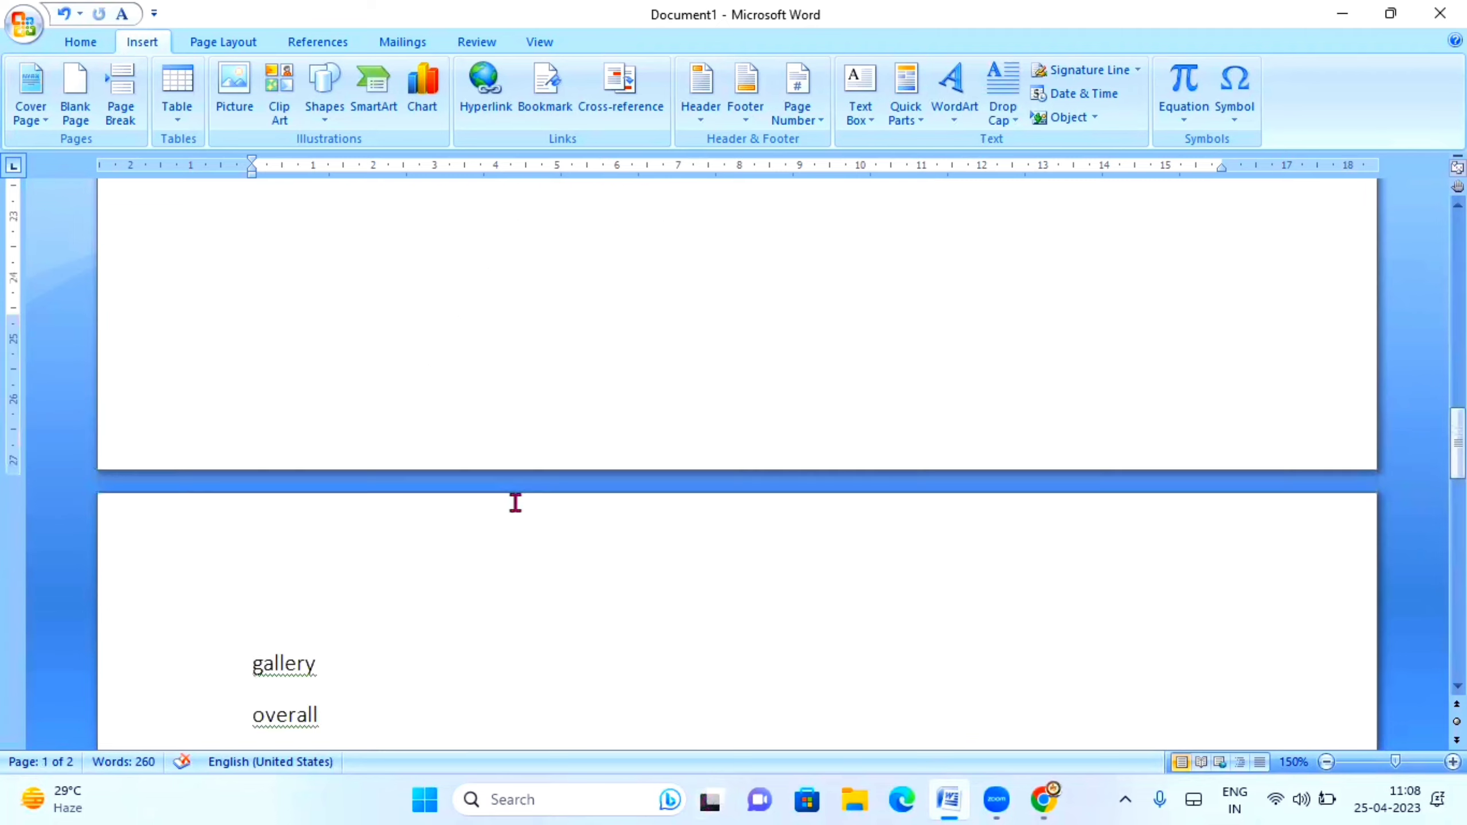
scroll(515, 502, down, 5)
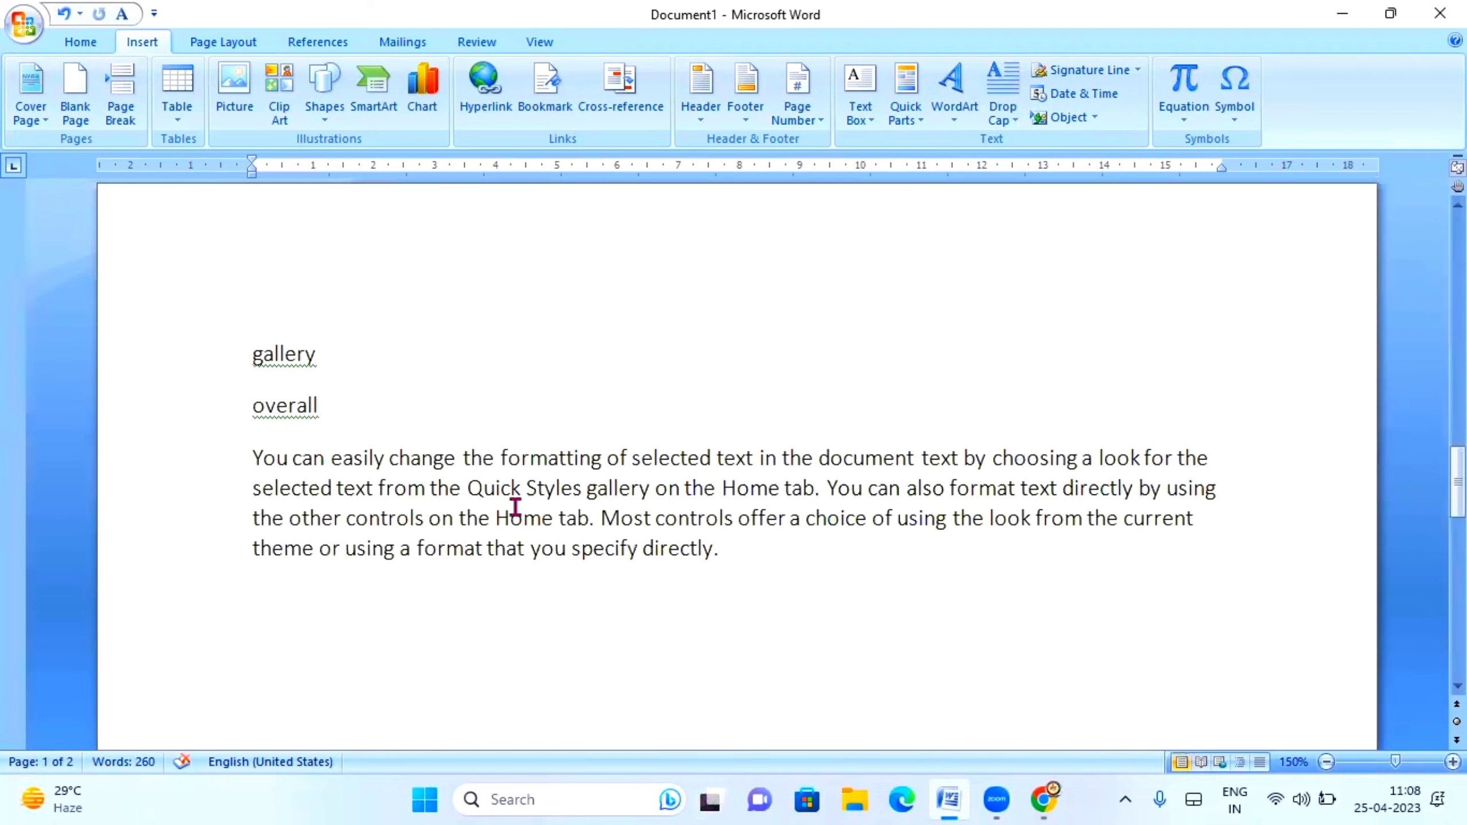
ctrl+click(282, 413)
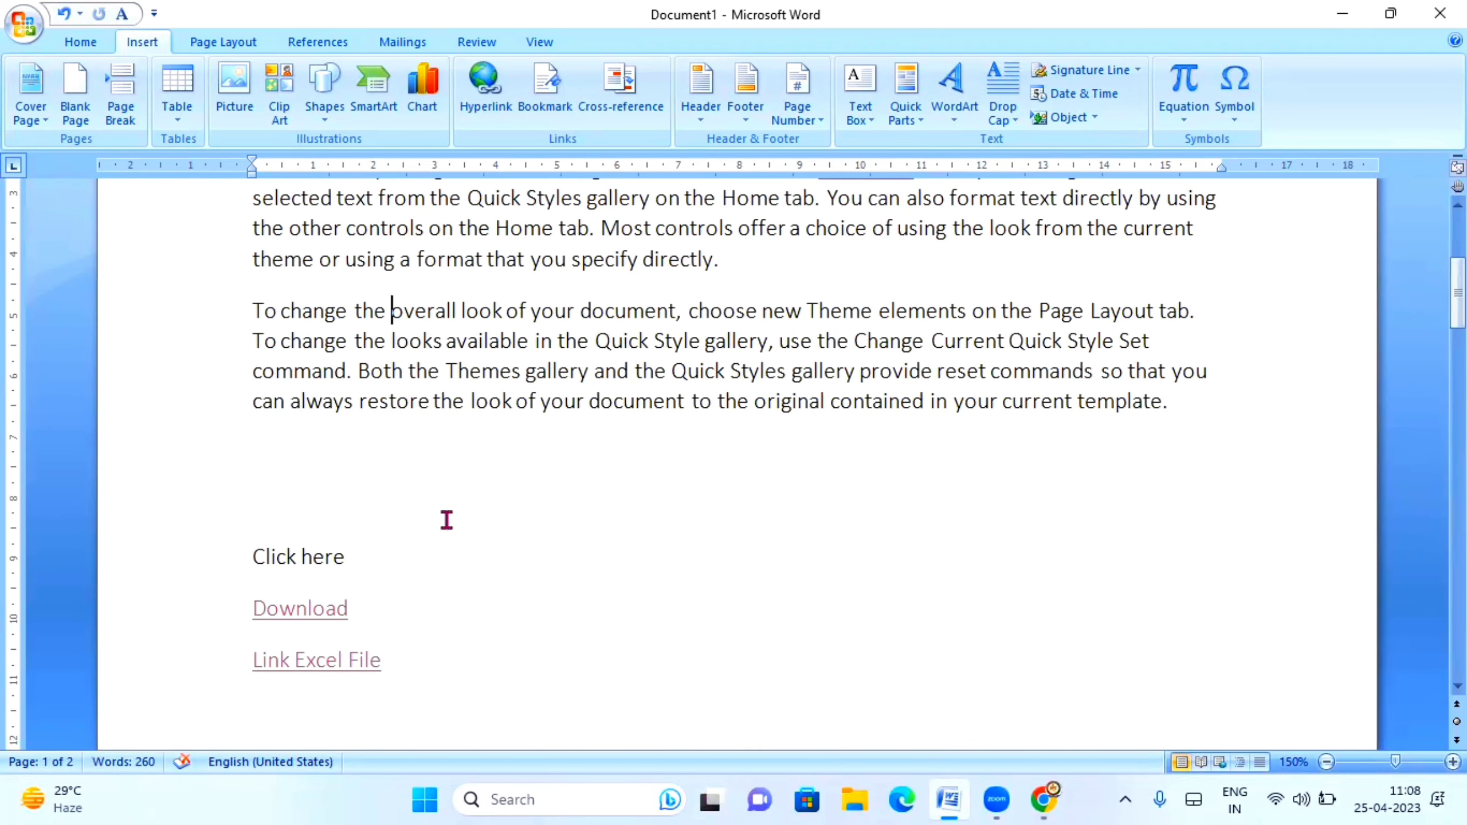
Step: Scroll back and select the whole Para2 paragraph with a triple-click
scroll(479, 609, down, 3)
scroll(492, 612, down, 3)
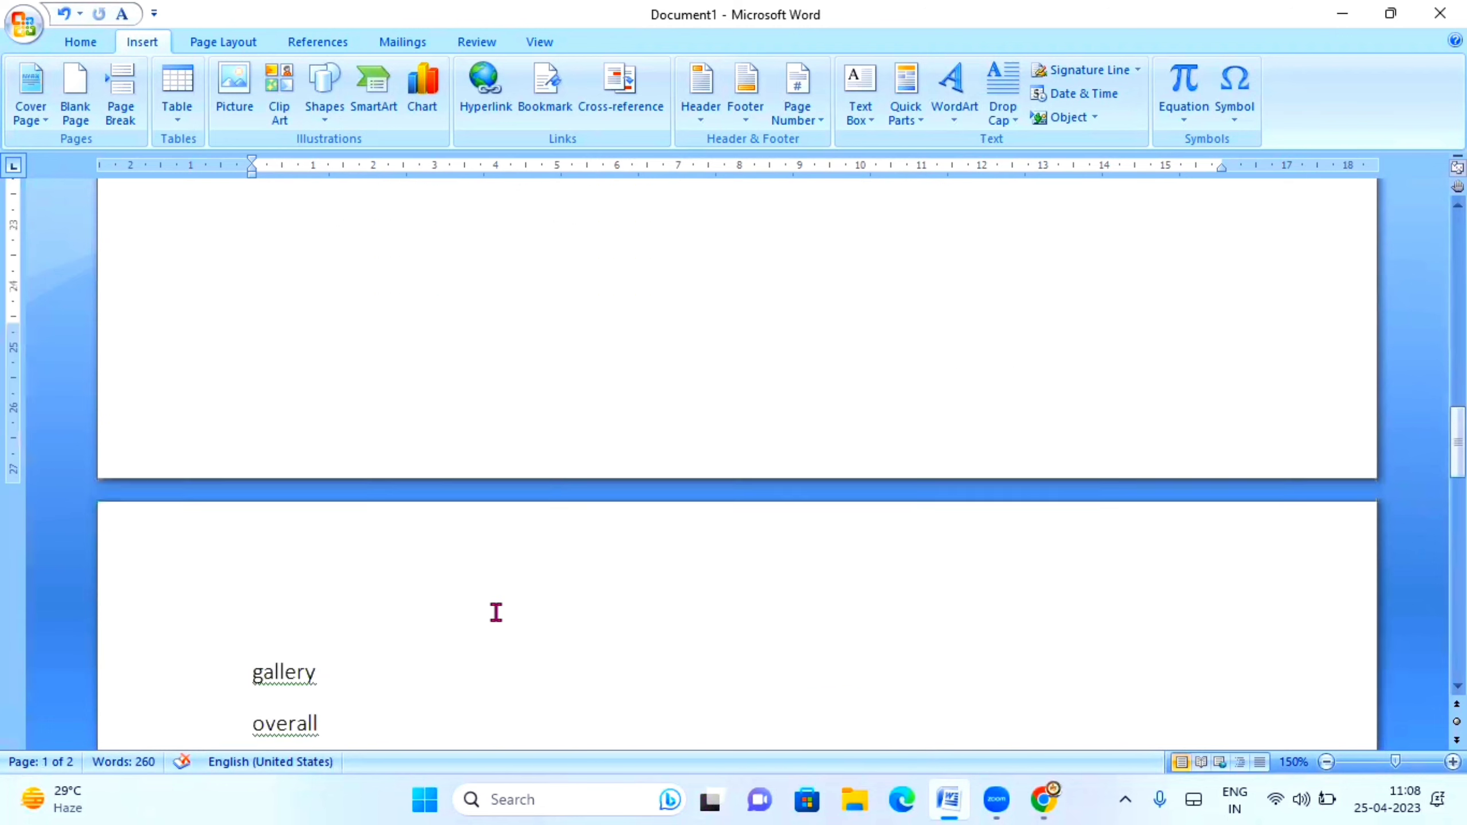
scroll(497, 613, down, 3)
scroll(496, 613, down, 9)
scroll(496, 613, up, 3)
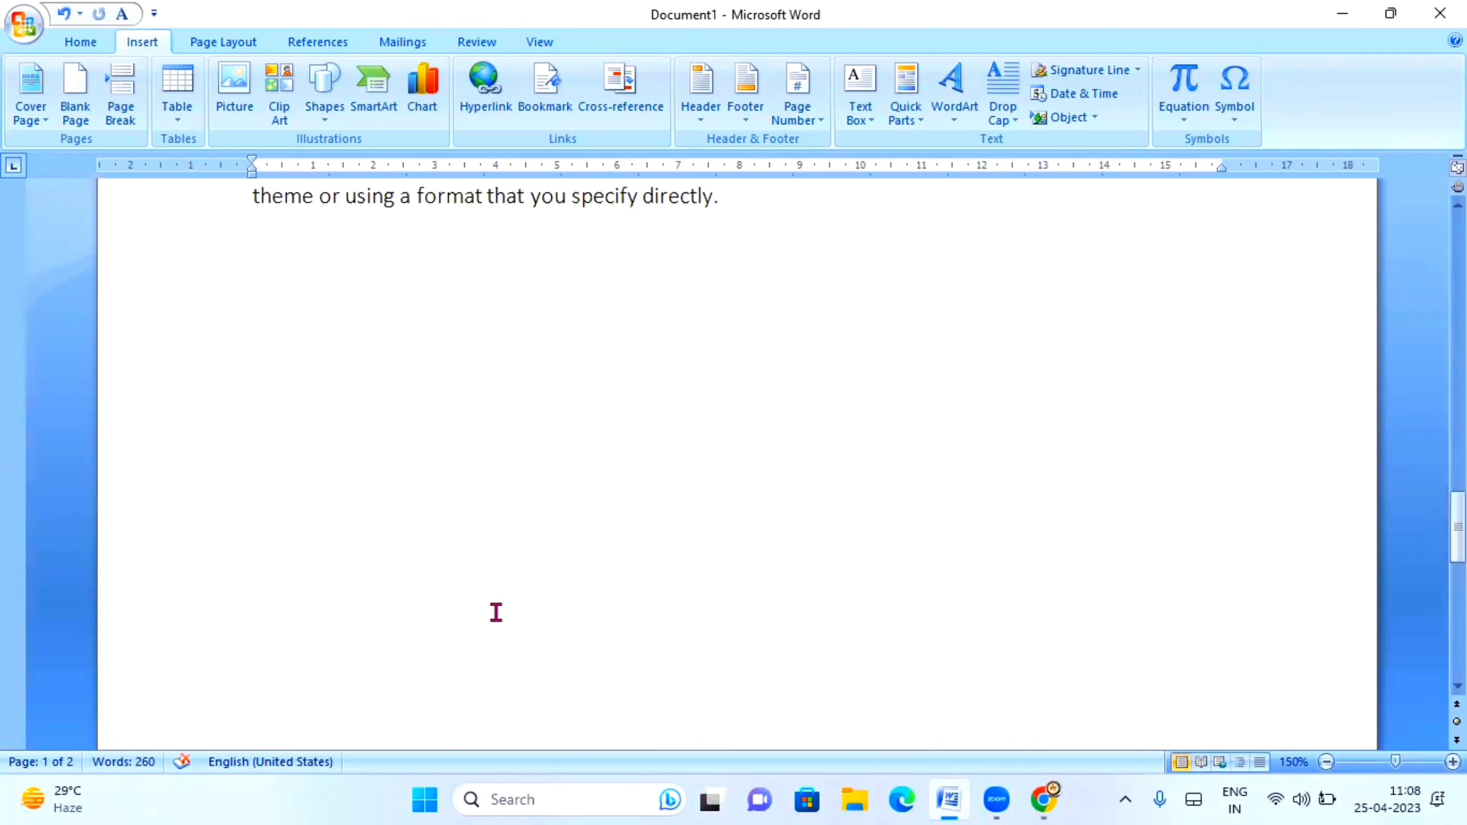
scroll(567, 436, up, 3)
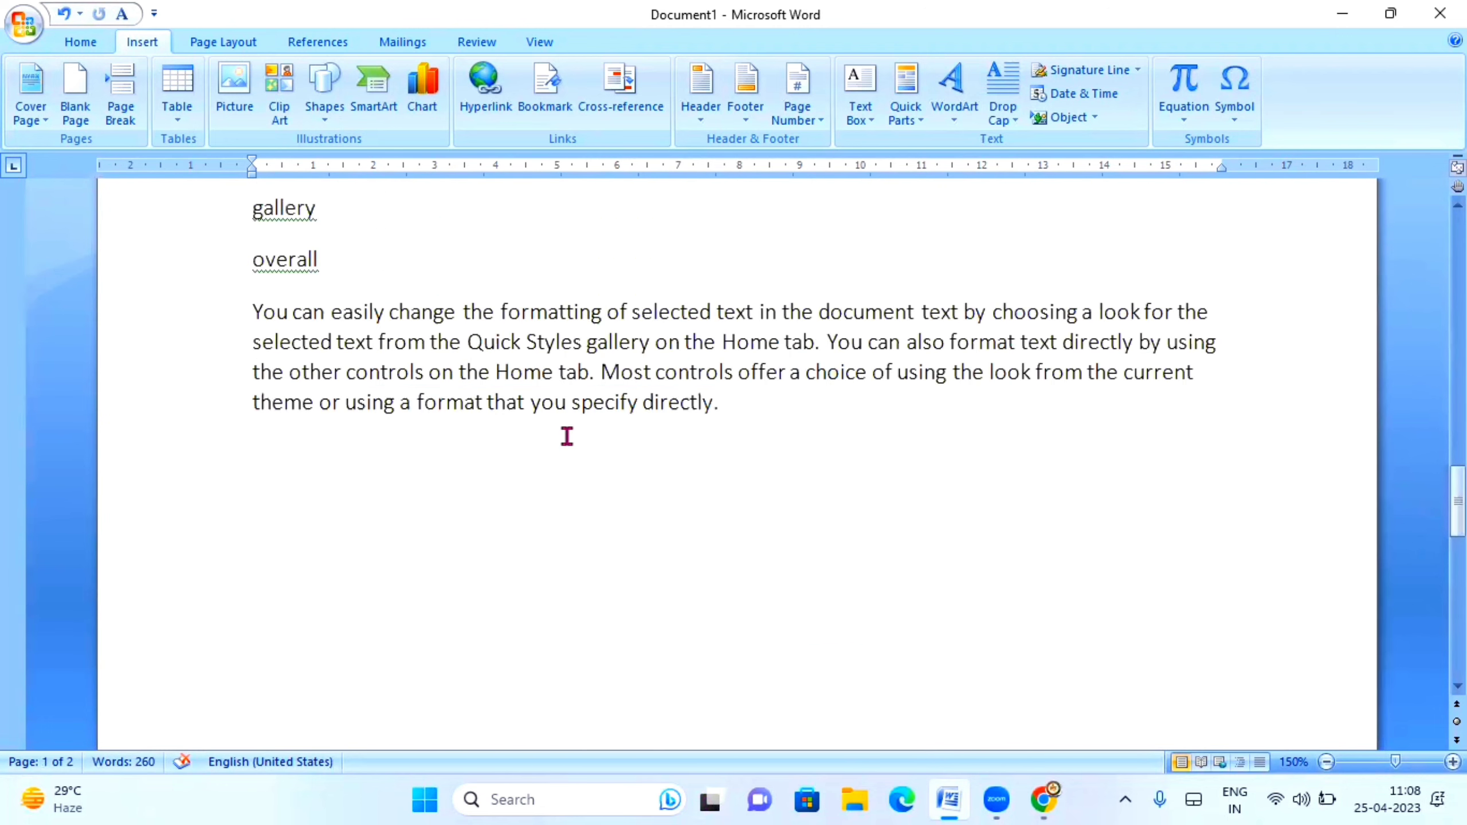
triple_click(359, 344)
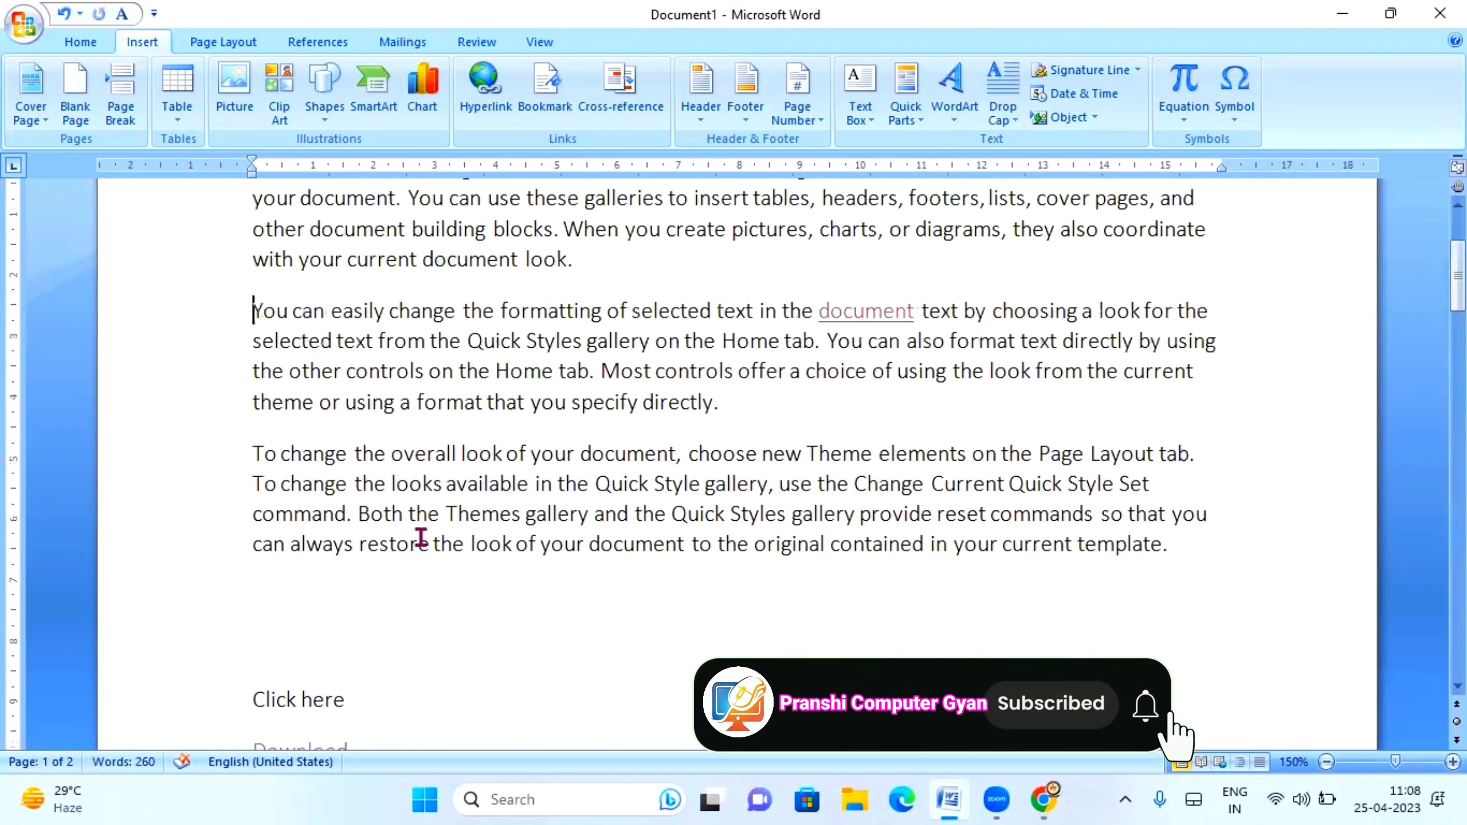